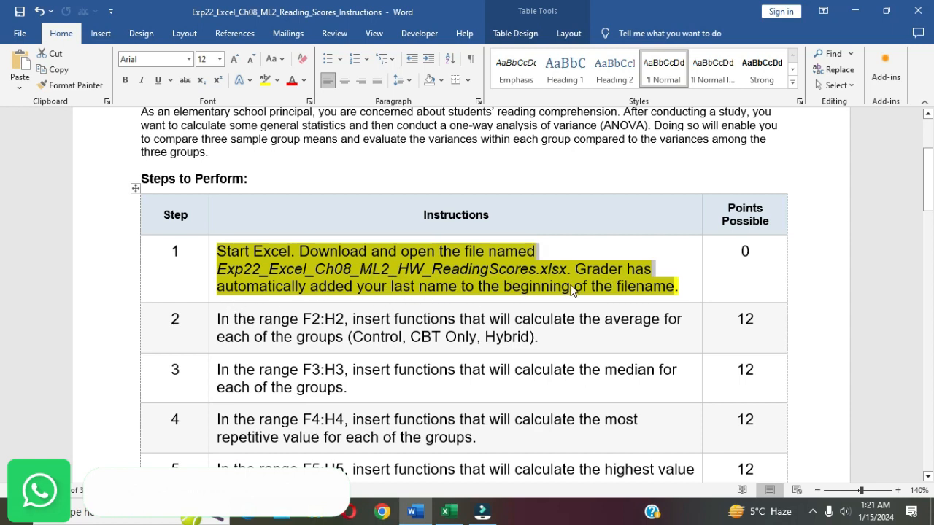
View the ReadingScores workbook in Excel, return to the Word instructions and remove the yellow highlight from instruction 1.
click(453, 515)
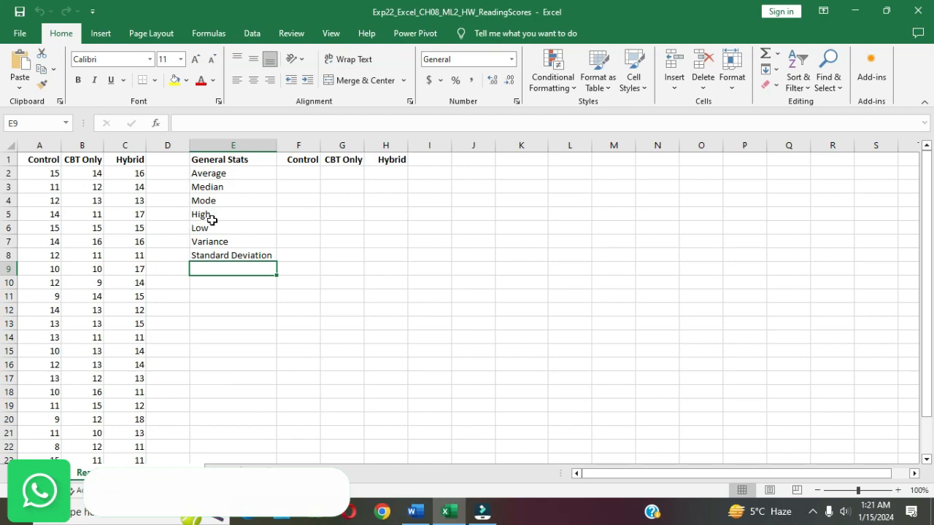
click(418, 521)
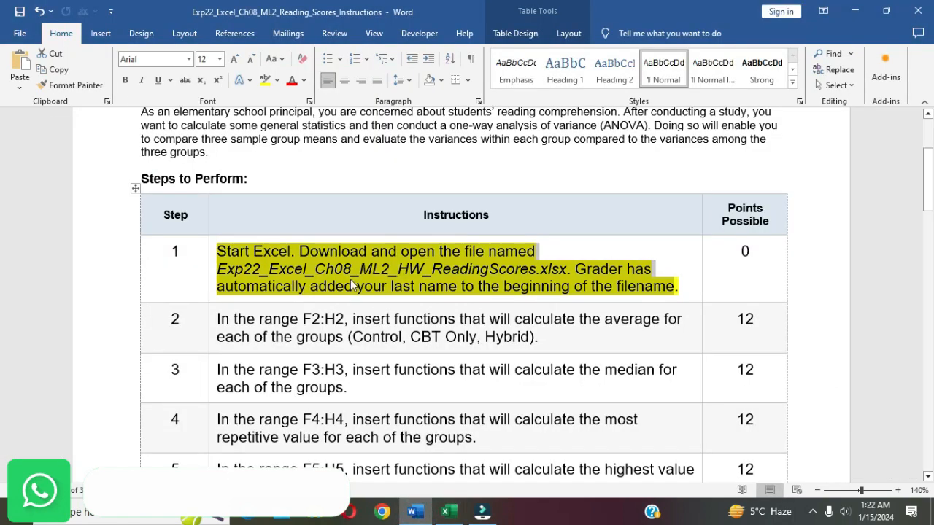
click(352, 283)
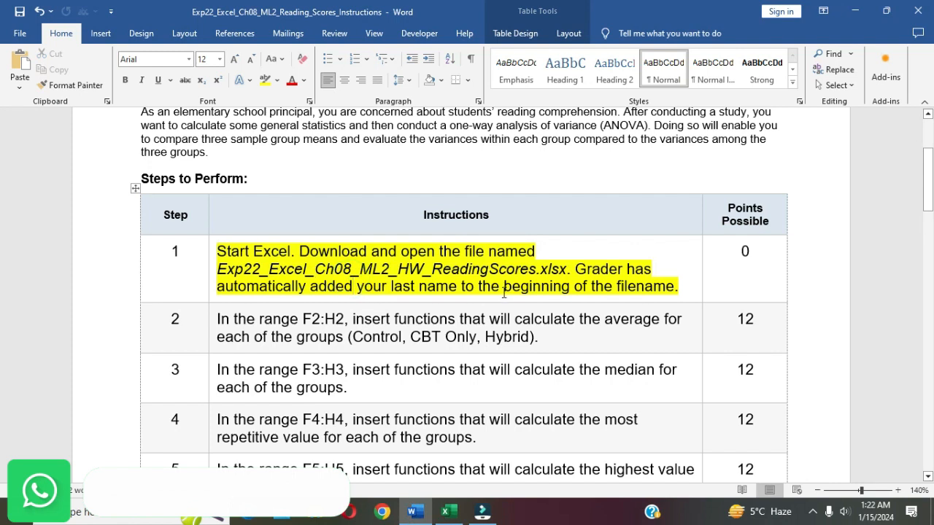
click(213, 253)
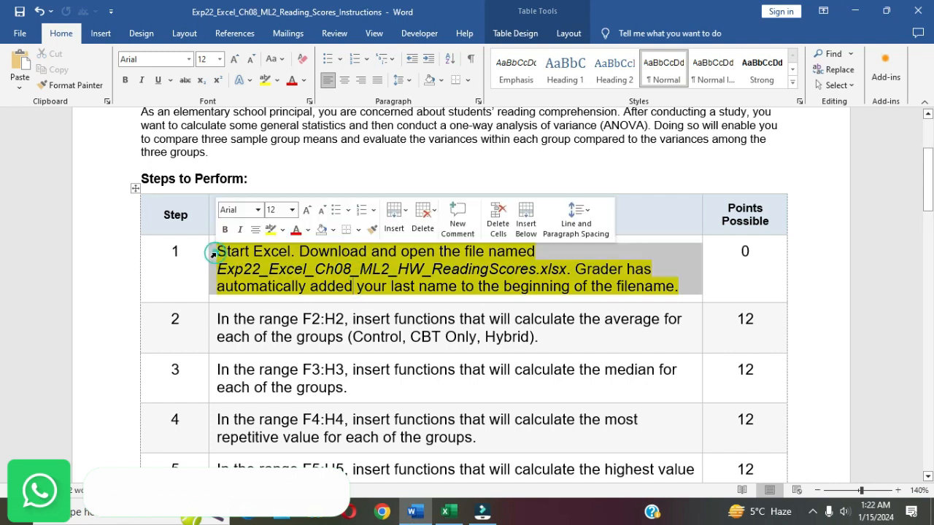
click(267, 250)
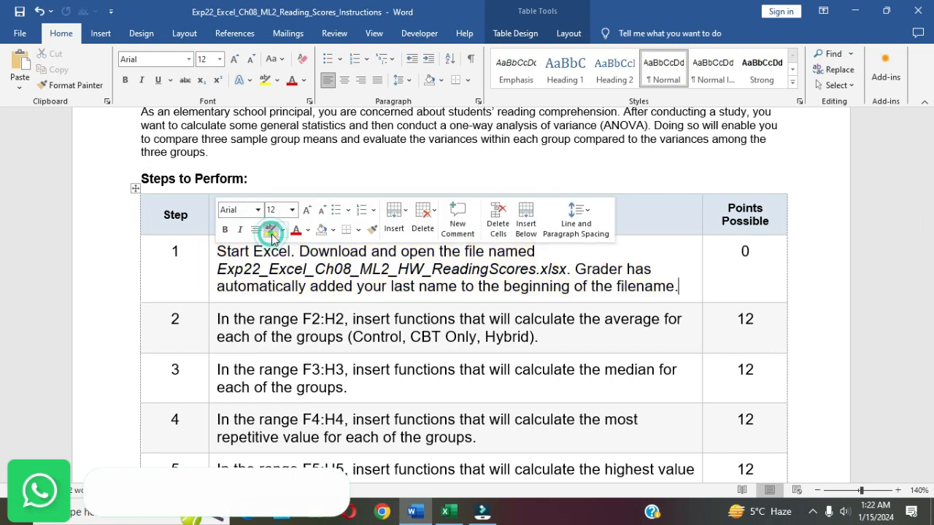
click(314, 265)
Highlight the text of instruction 2, about averages in F2:H2, in yellow and select it for reading.
scroll(313, 265, down, 3)
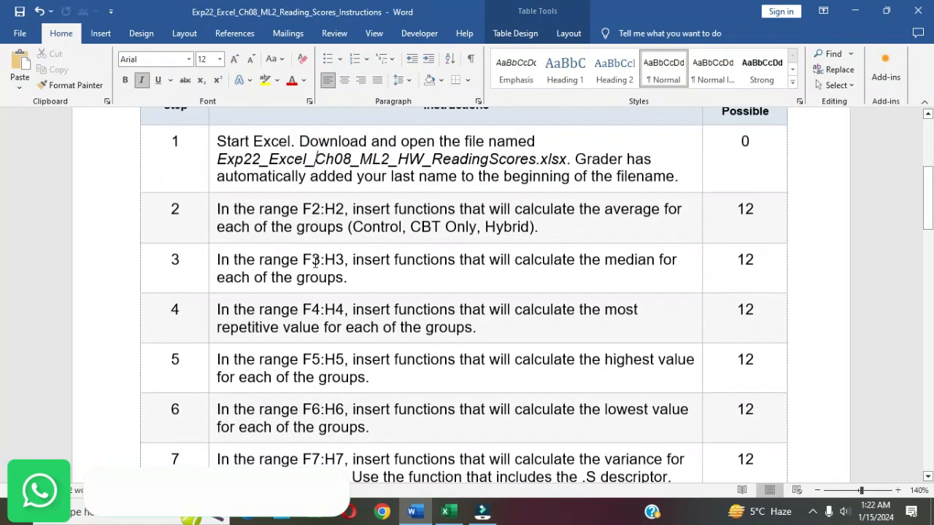
click(211, 204)
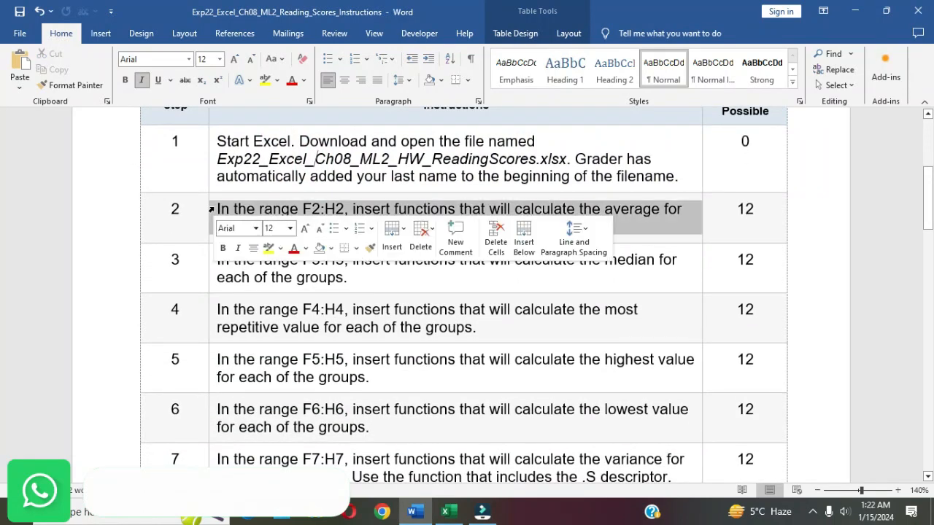
click(269, 249)
click(351, 203)
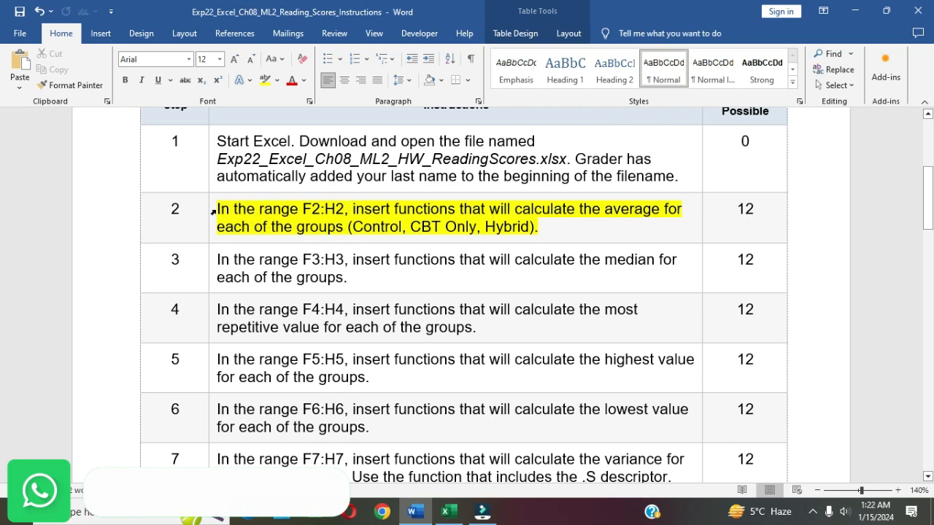
drag(217, 210, 561, 229)
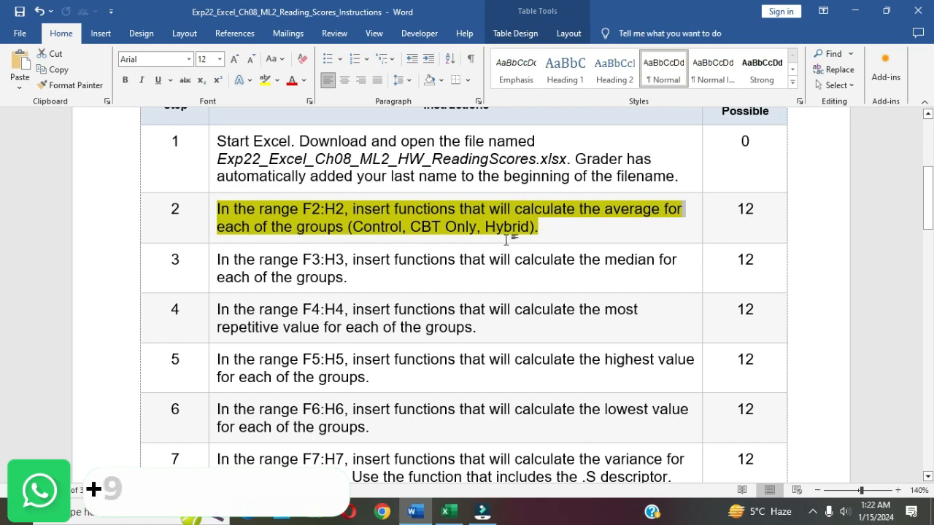
Switch to the Excel workbook and enter =AVERAGE(A2:A25) in cell F2 for the Control group.
click(447, 511)
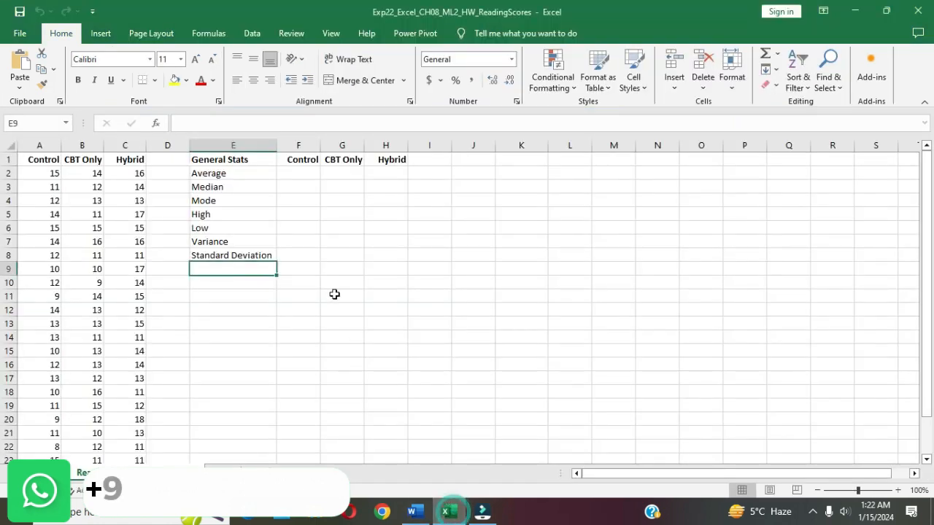
click(298, 173)
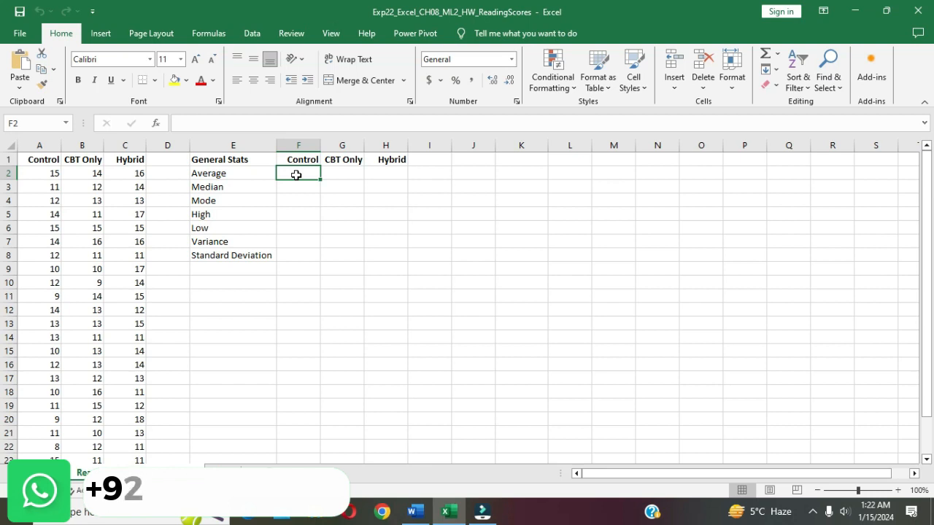
text(=)
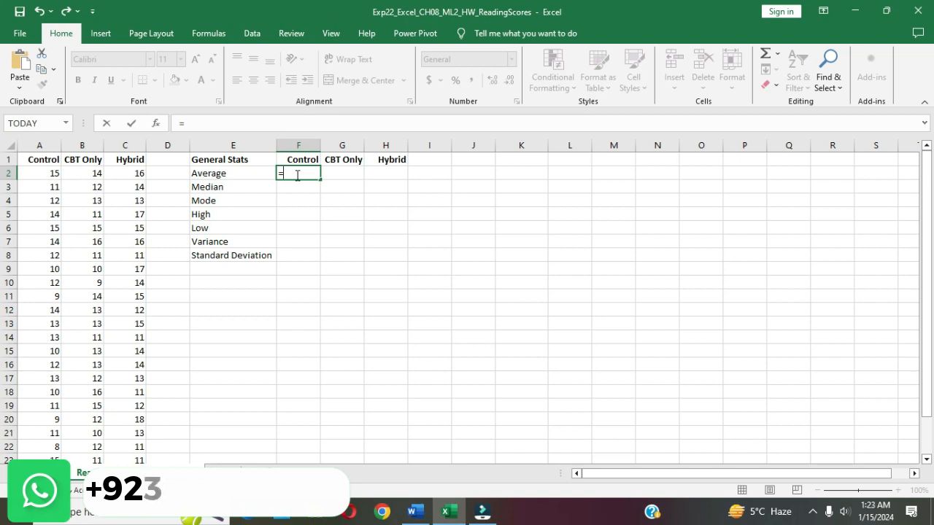
text(AVER)
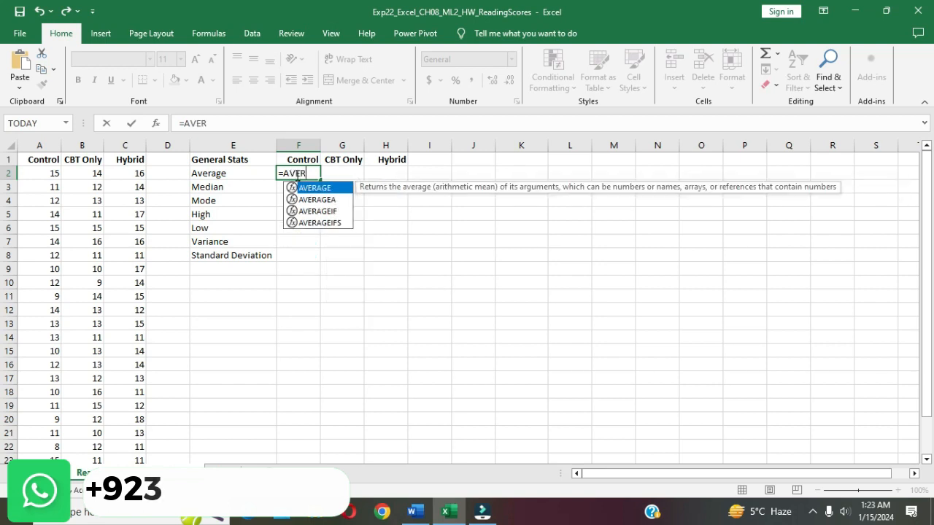
text(AGE)
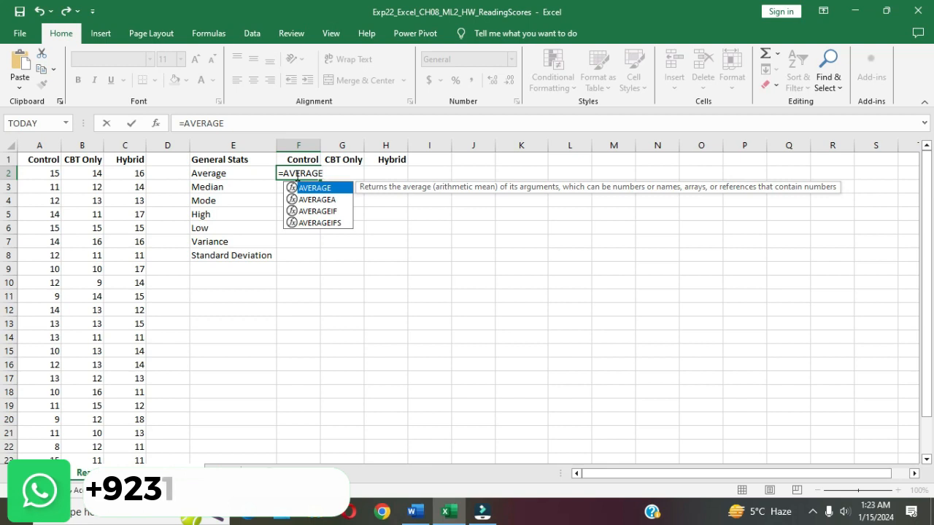
text(()
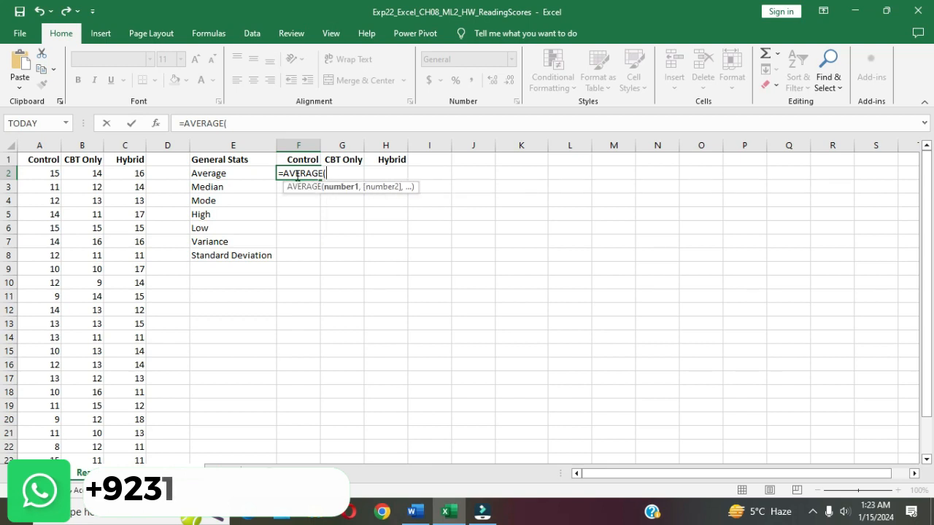
text(A2)
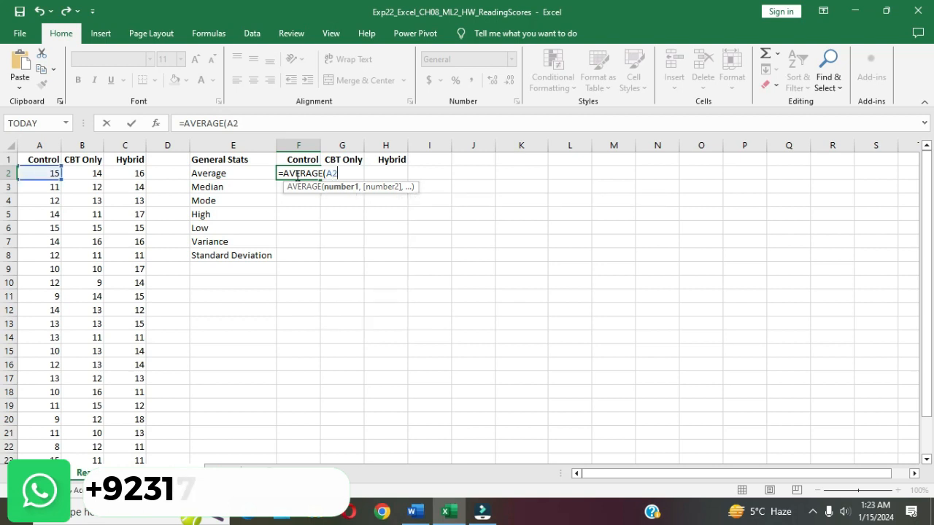
text(:A25)
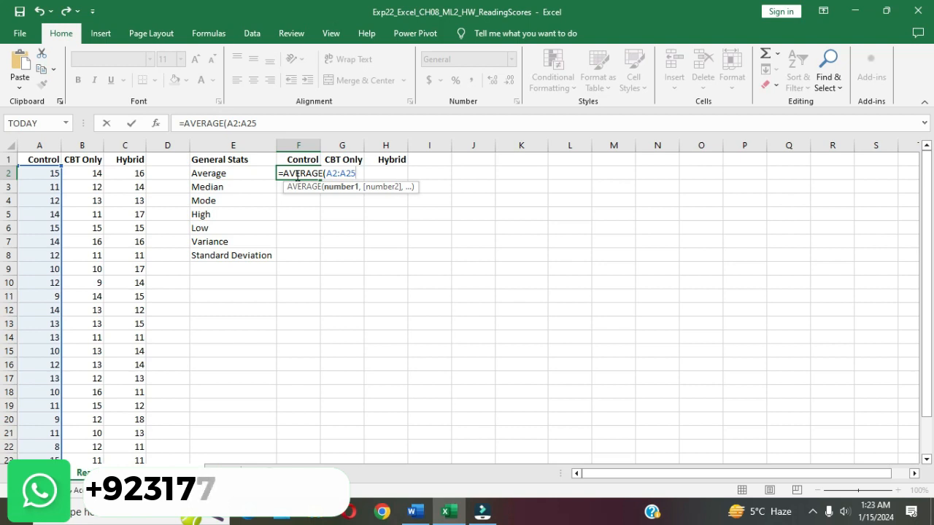
text())
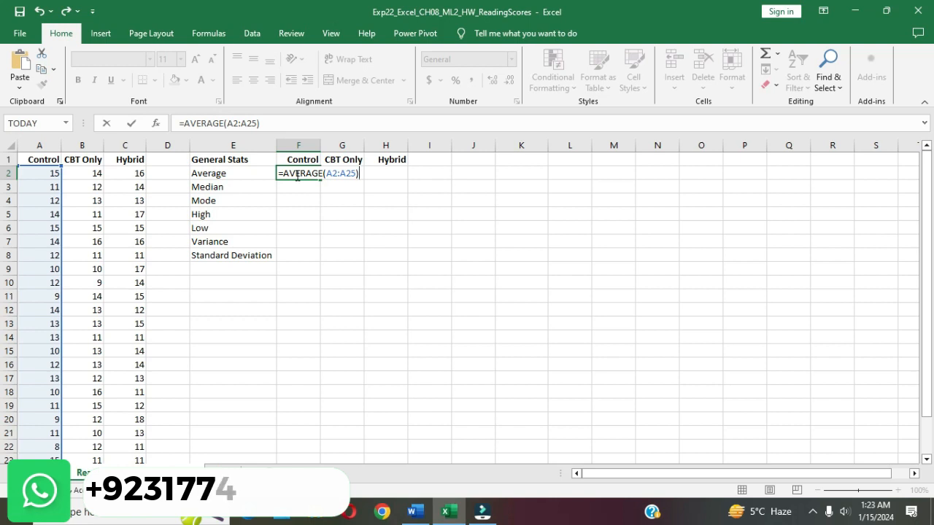
key(Return)
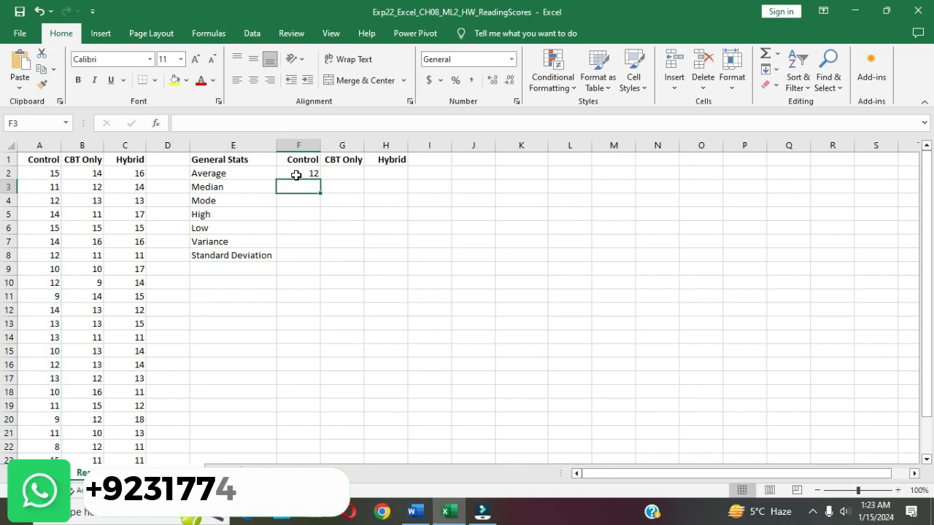
Recheck the Word instructions, return to Excel and enter =AVERAGE(B2:B25) in cell G2 for the CBT Only group.
click(418, 514)
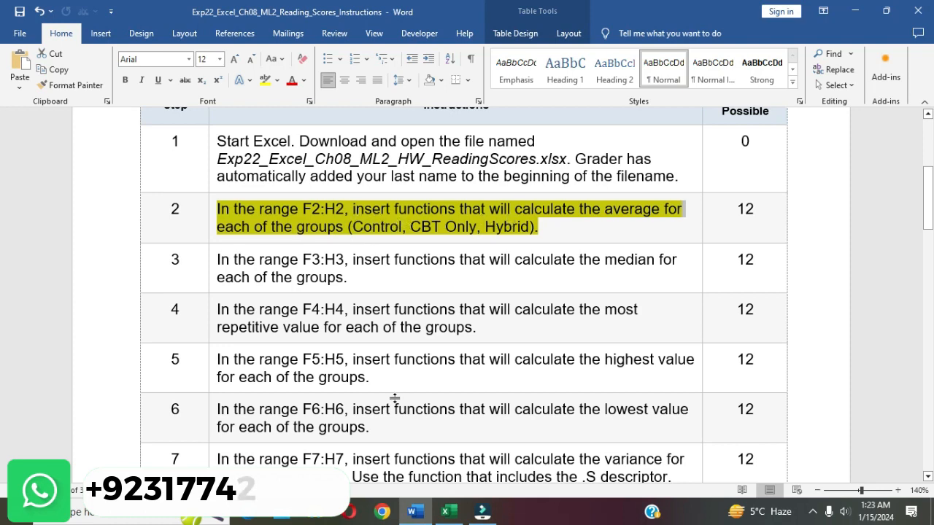
click(447, 514)
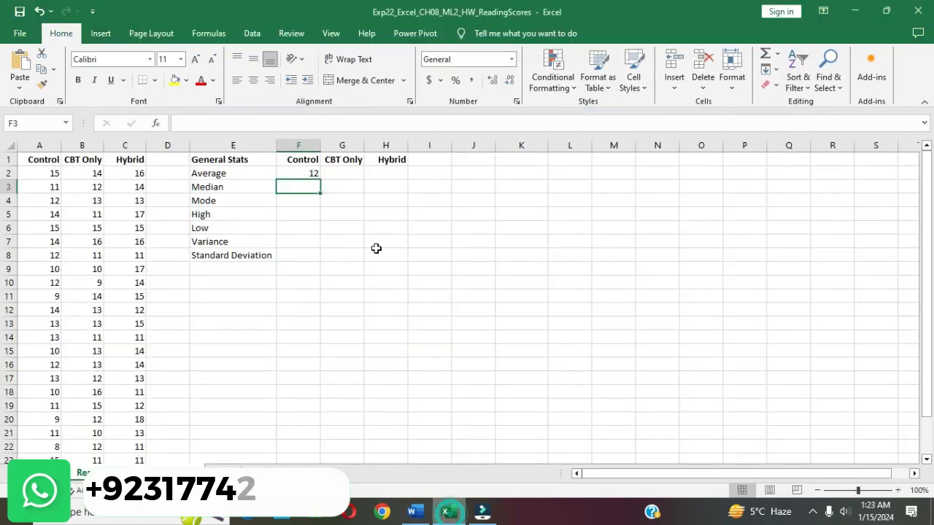
click(343, 169)
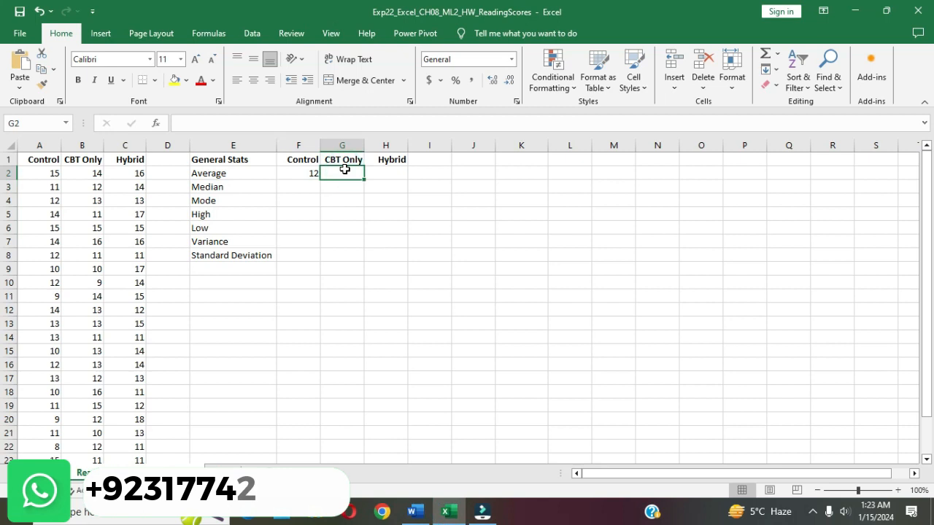
text(=)
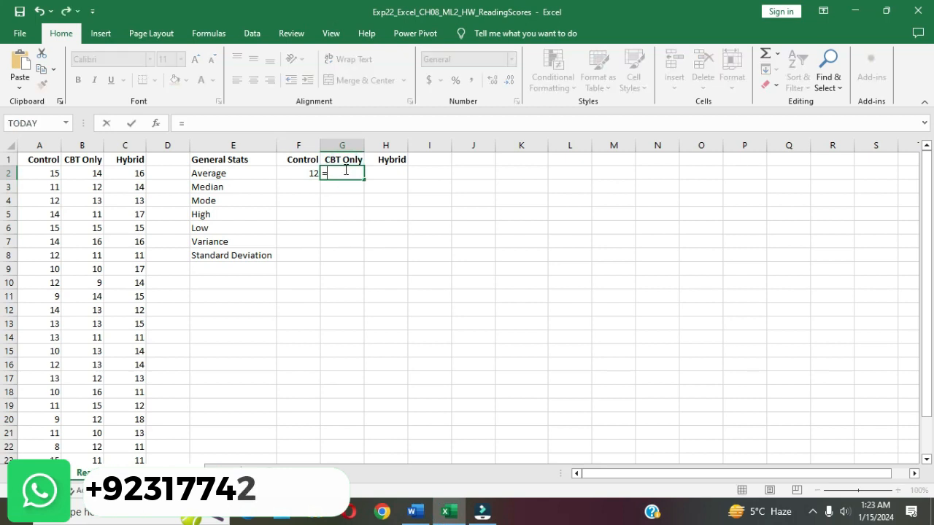
text(AV)
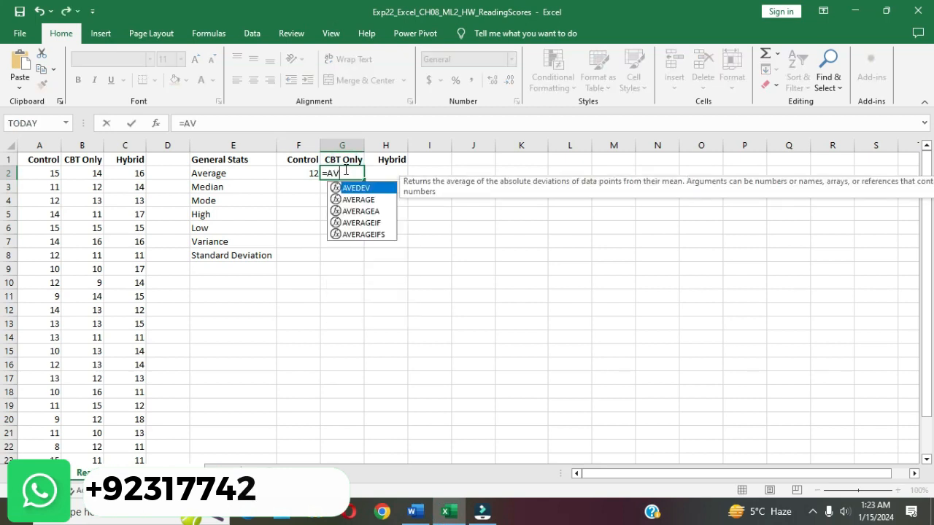
text(ERAGE)
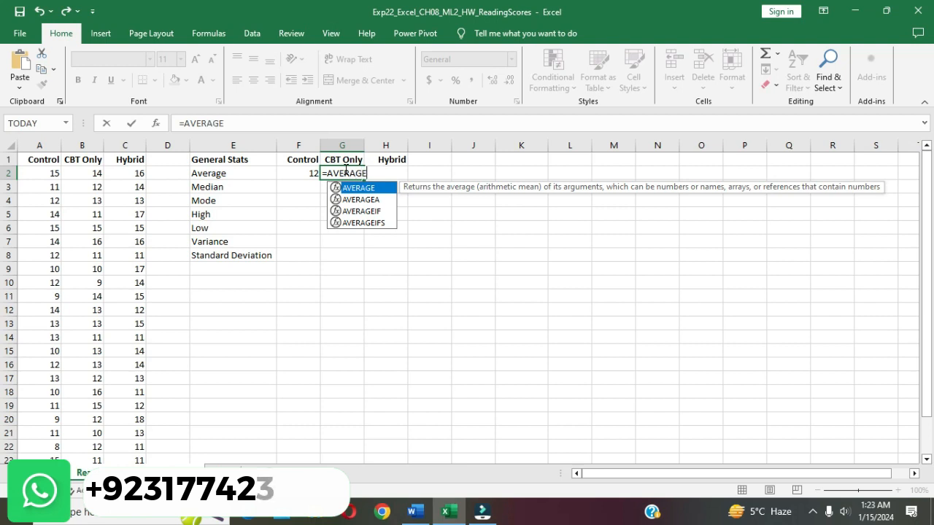
text((B2)
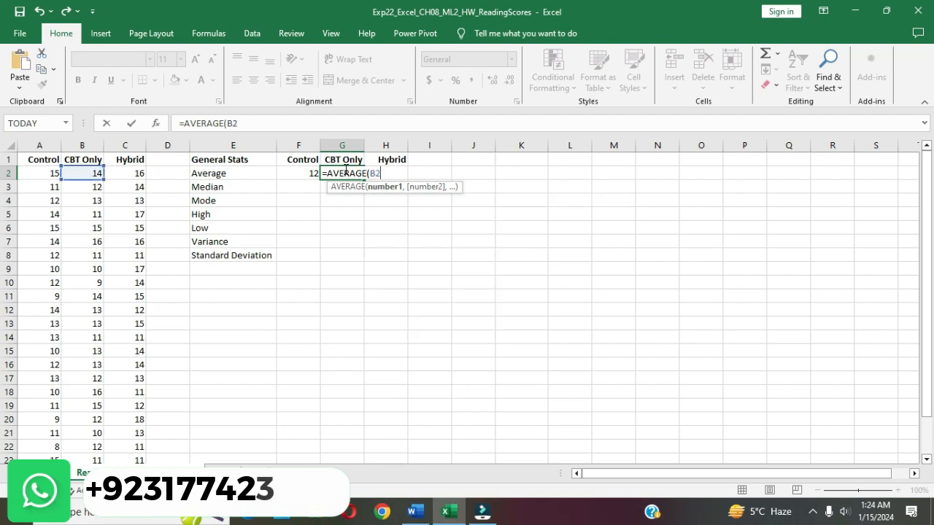
text(:B25)
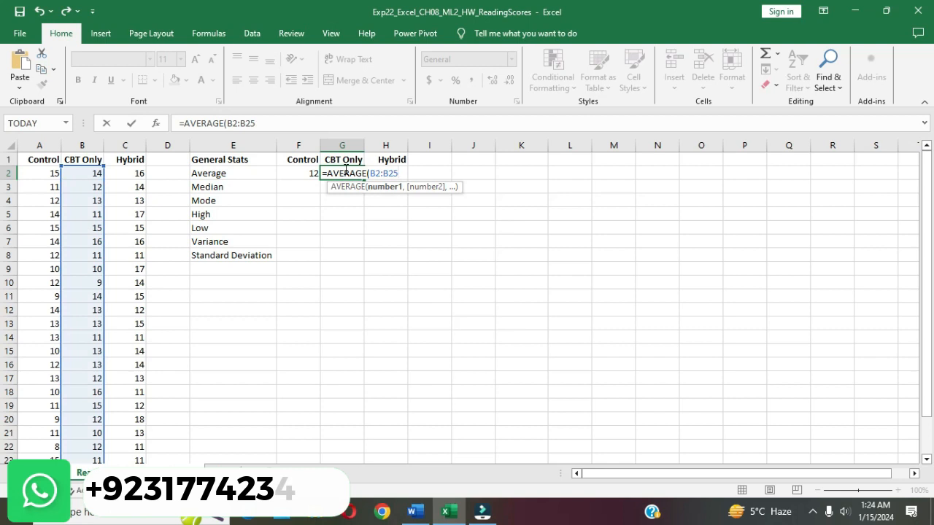
text())
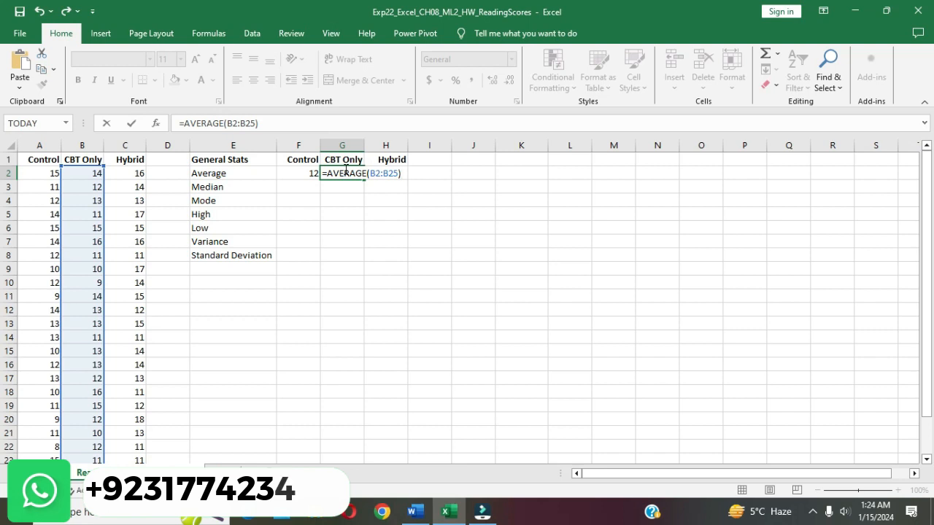
key(Return)
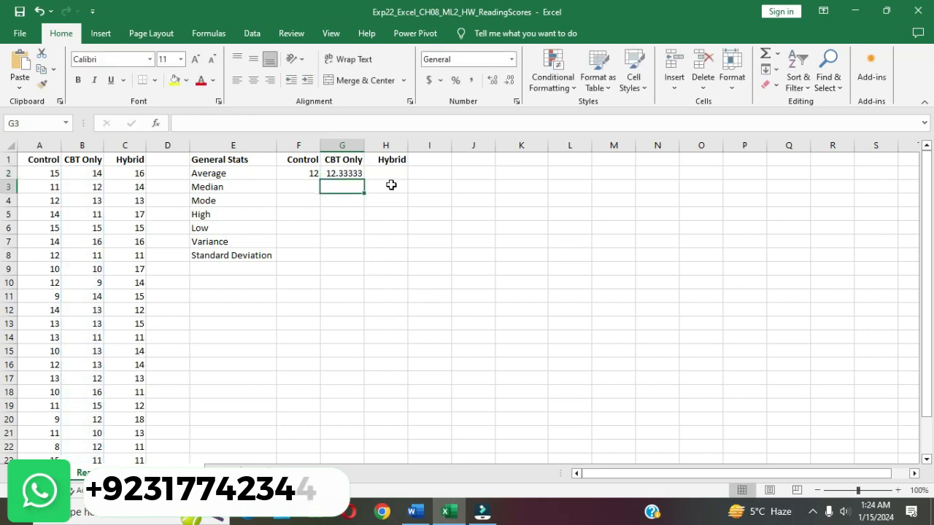
Enter =AVERAGE(C2:C25) in cell H2 for the Hybrid group.
click(391, 175)
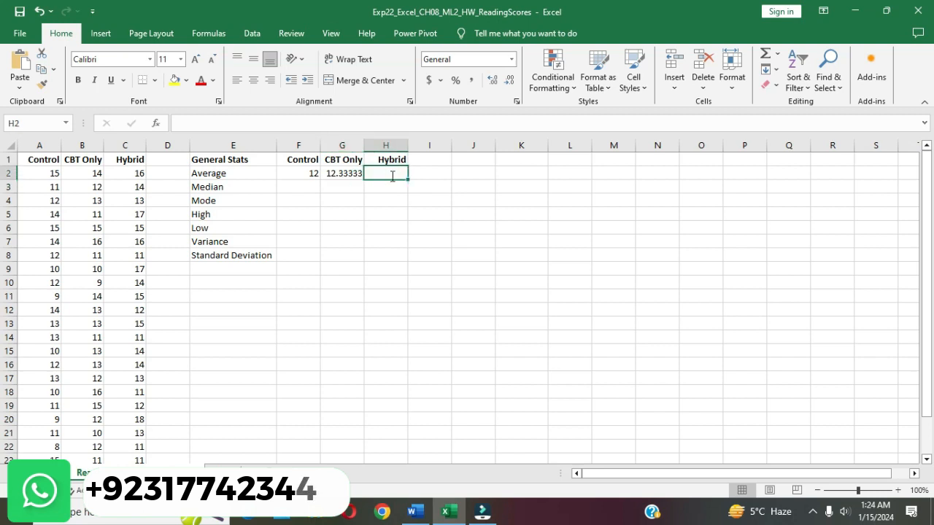
text(=A)
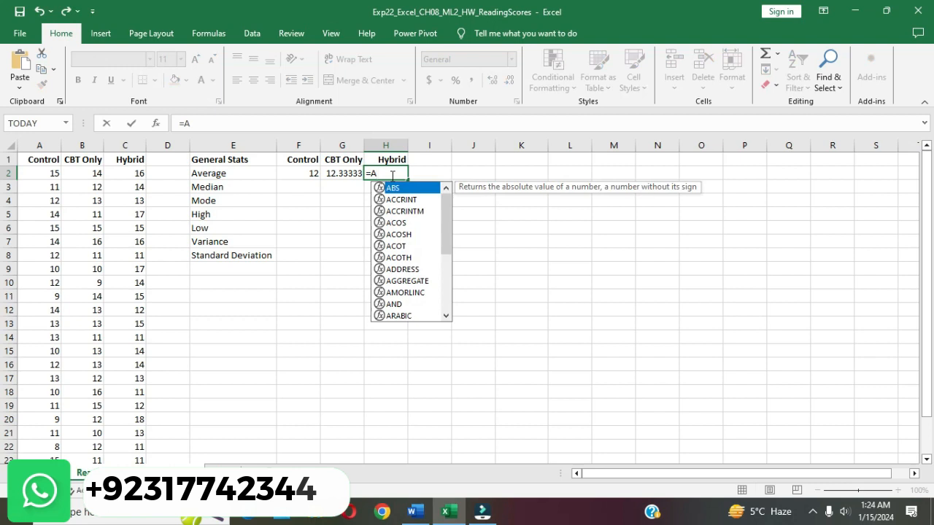
text(VERAGE)
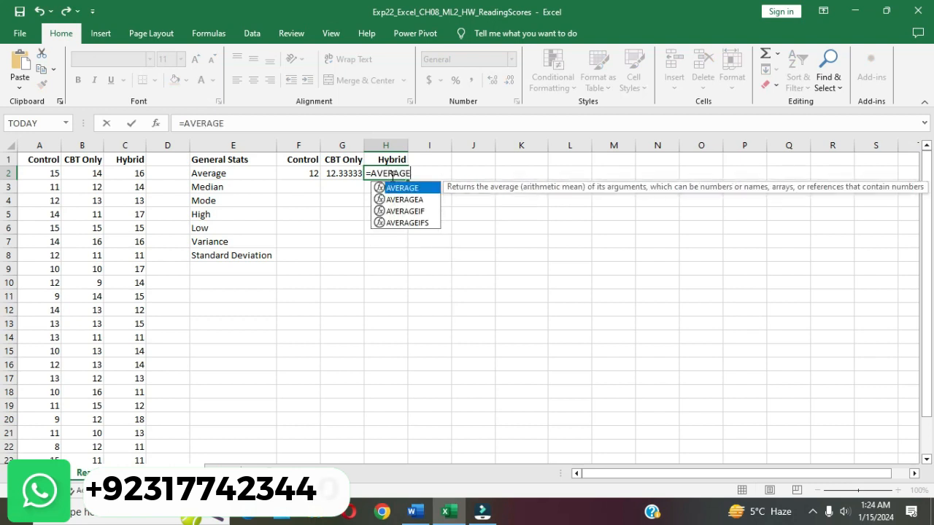
text(()
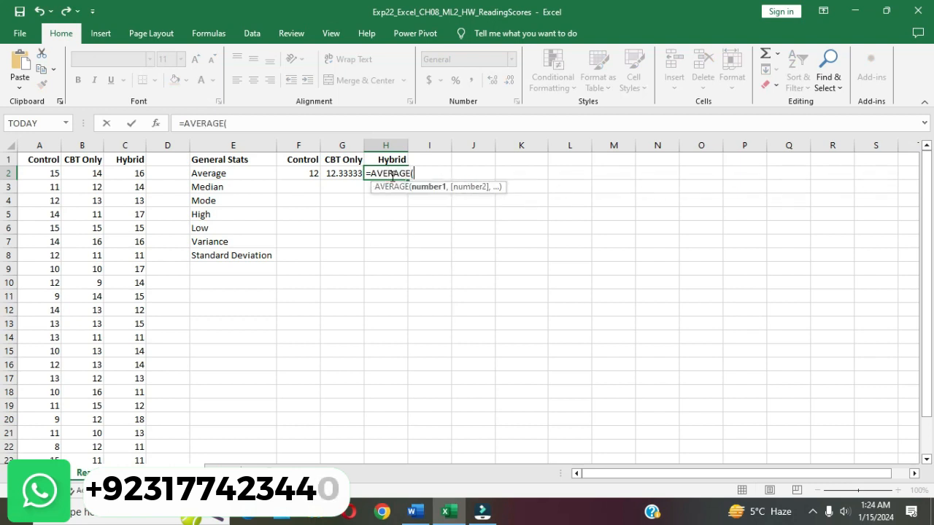
text(C)
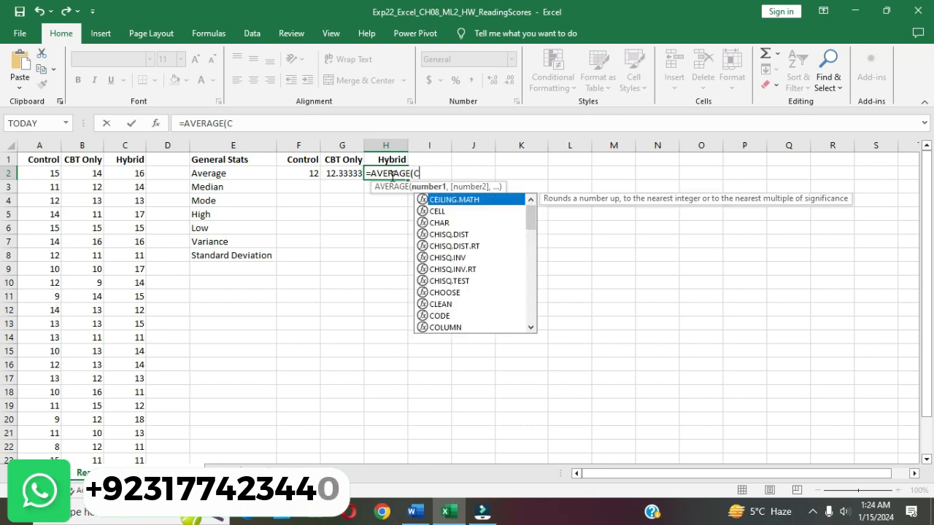
text(2:)
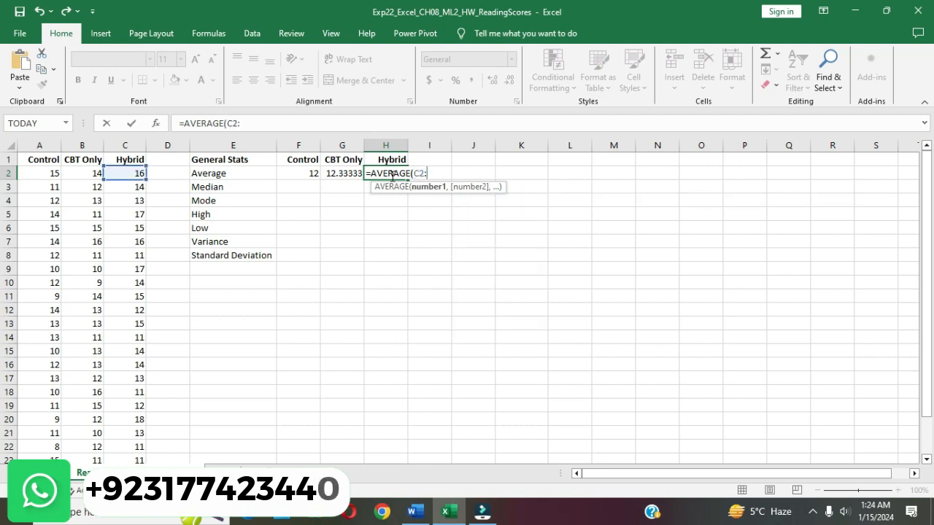
text(C25)
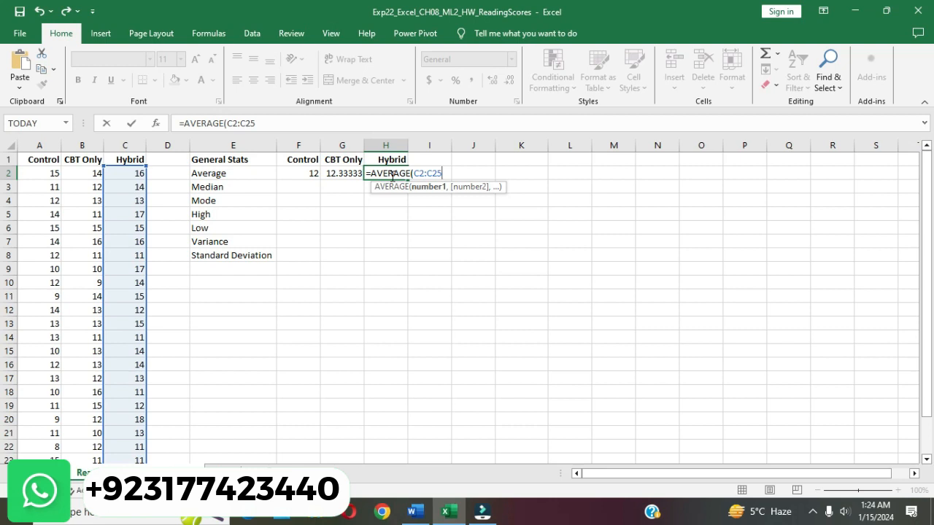
text())
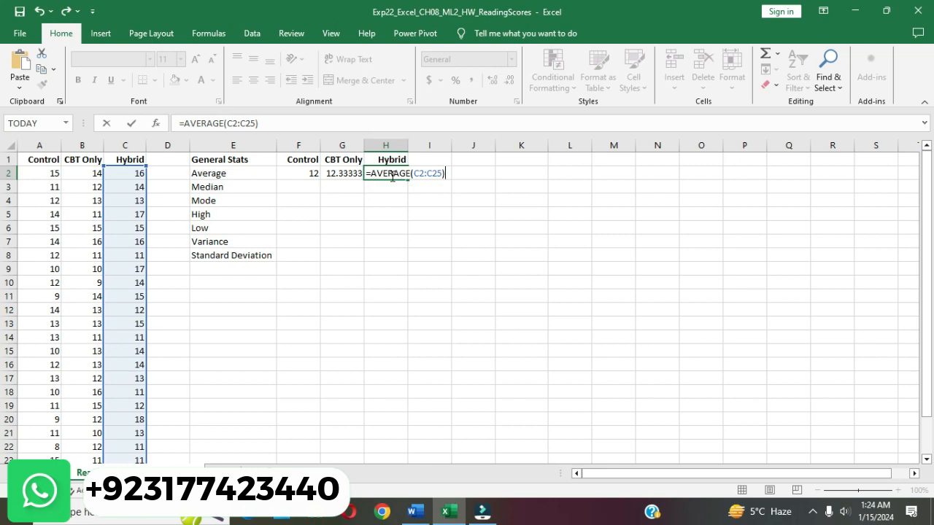
key(Return)
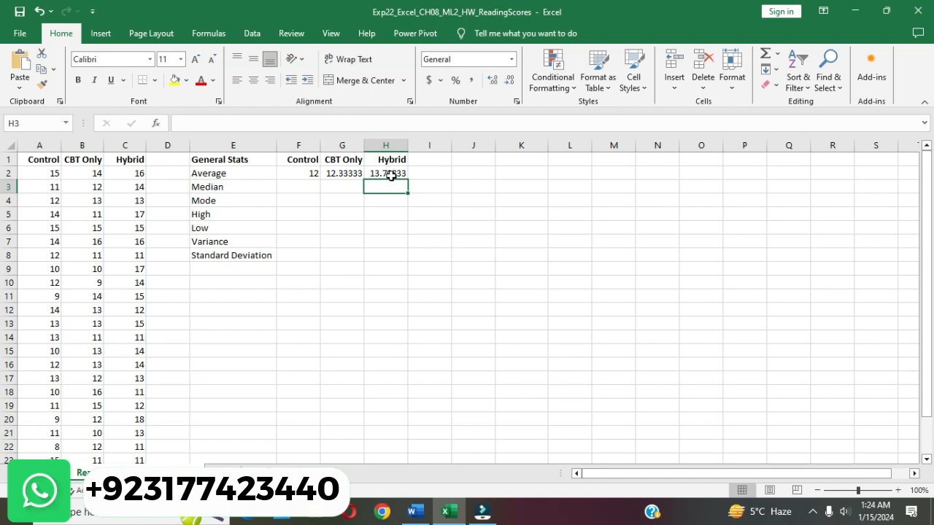
Switch to the Word instructions and remove the yellow highlight from instruction 2.
click(413, 513)
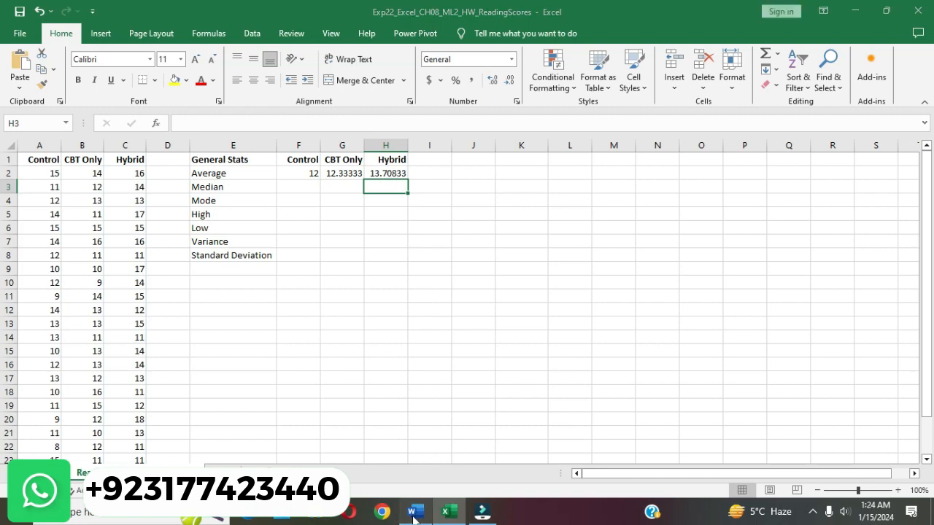
click(338, 227)
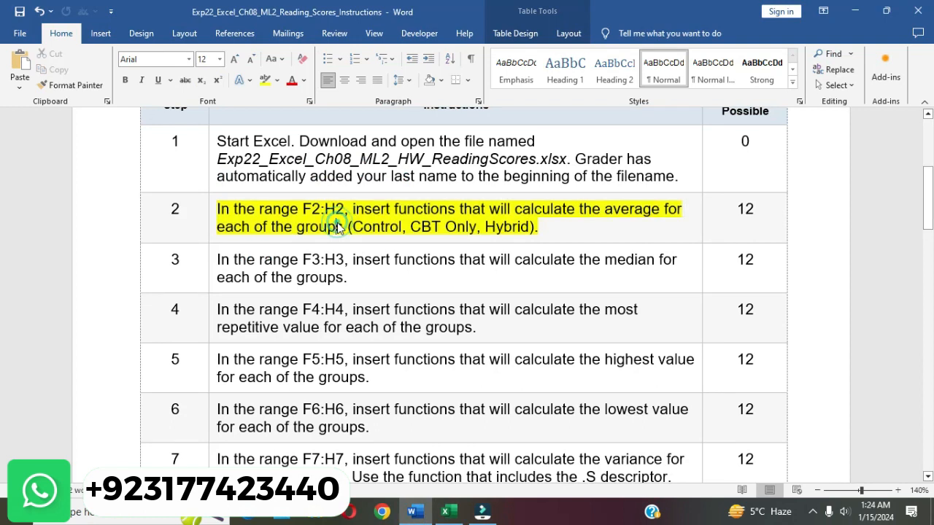
click(210, 214)
click(267, 192)
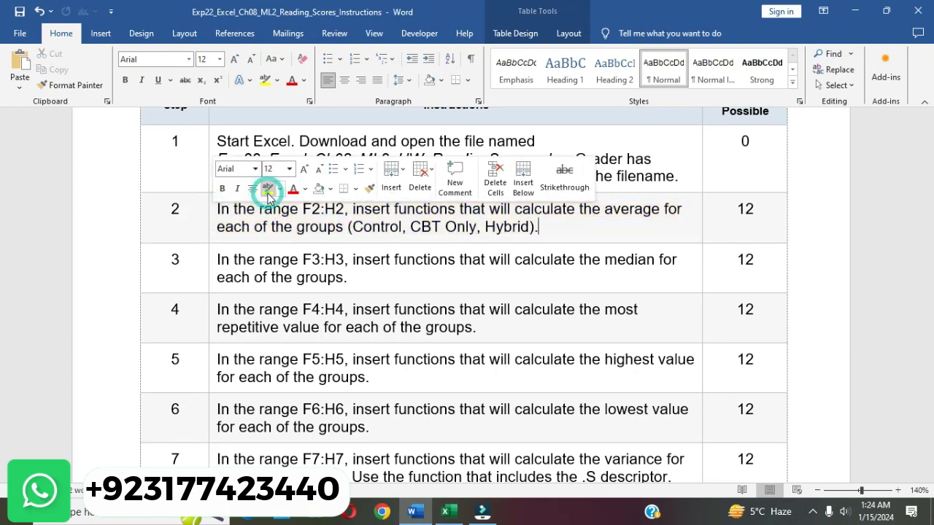
click(304, 227)
Highlight the text of instruction 3, about medians in F3:H3, in yellow and select it for reading.
scroll(307, 228, down, 1)
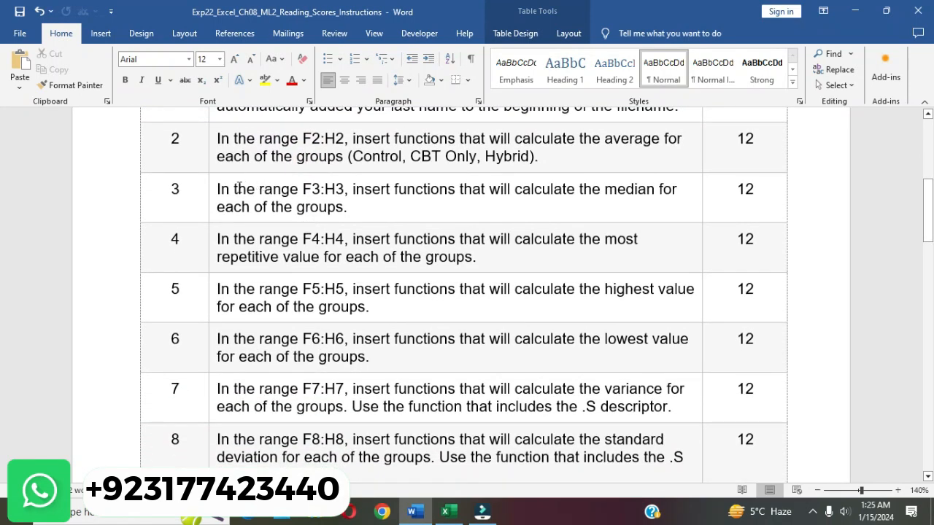
click(211, 193)
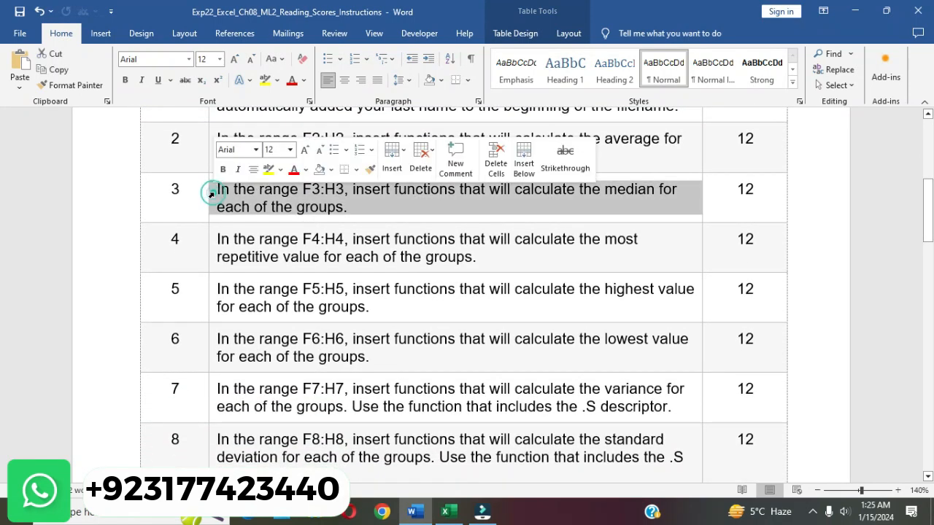
click(268, 171)
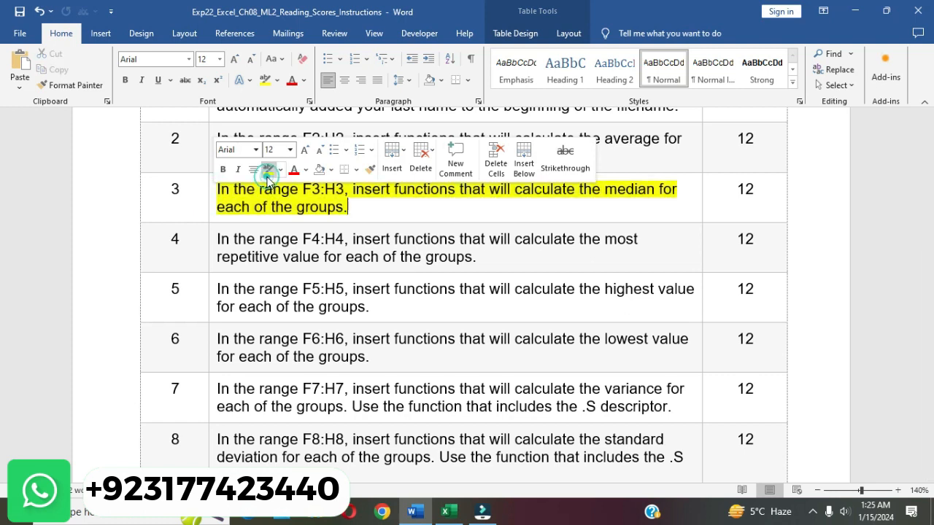
click(310, 207)
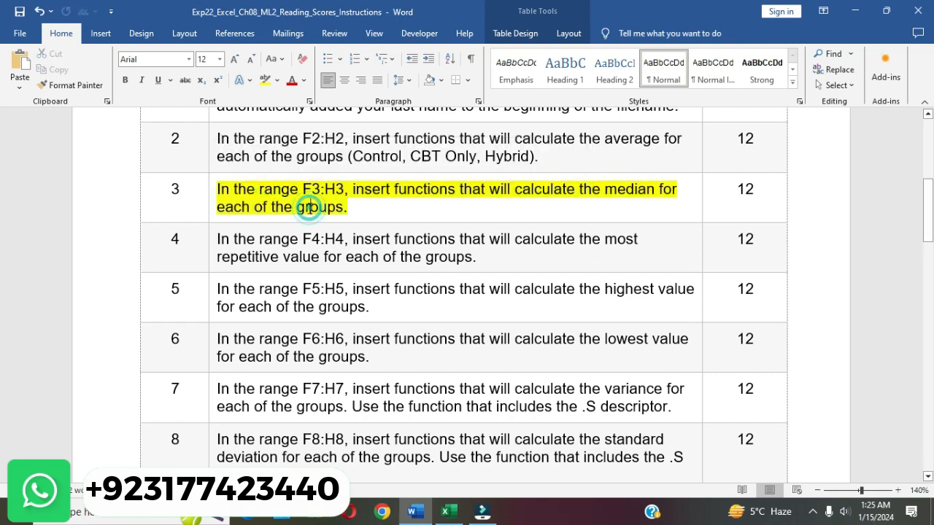
click(219, 190)
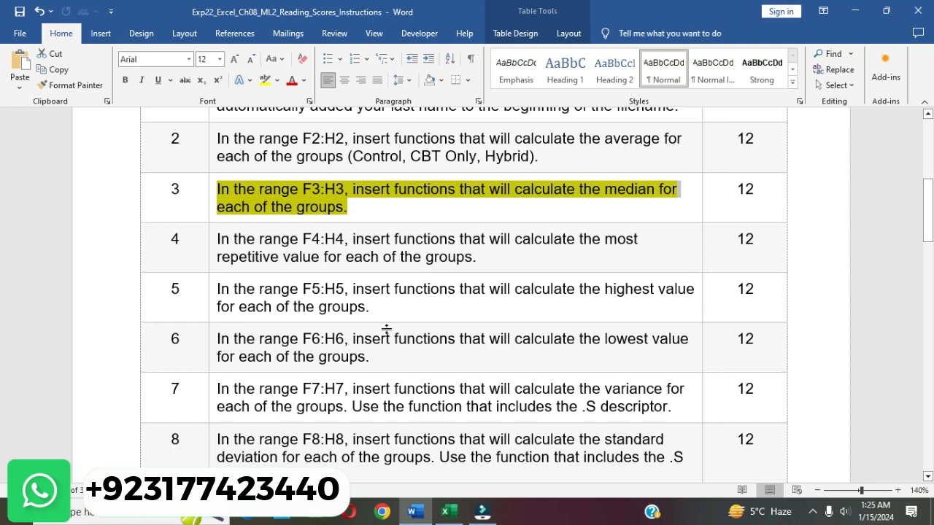
Switch to the Excel workbook and enter =MEDIAN(A2:A25) in cell F3 for the Control group.
click(448, 512)
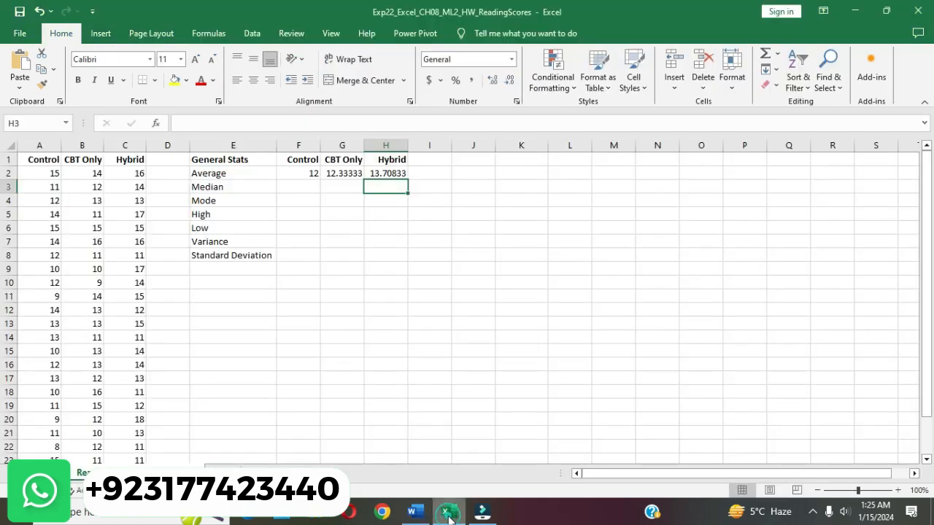
click(305, 188)
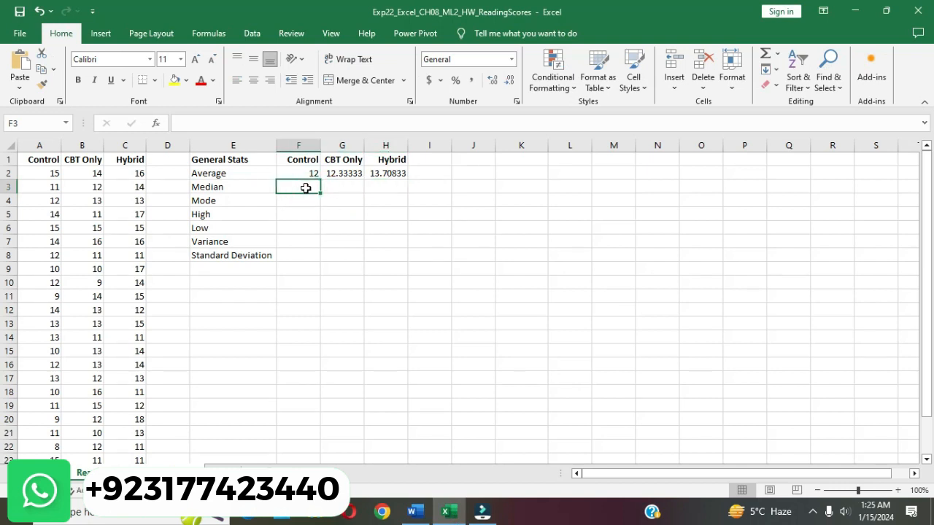
text(=)
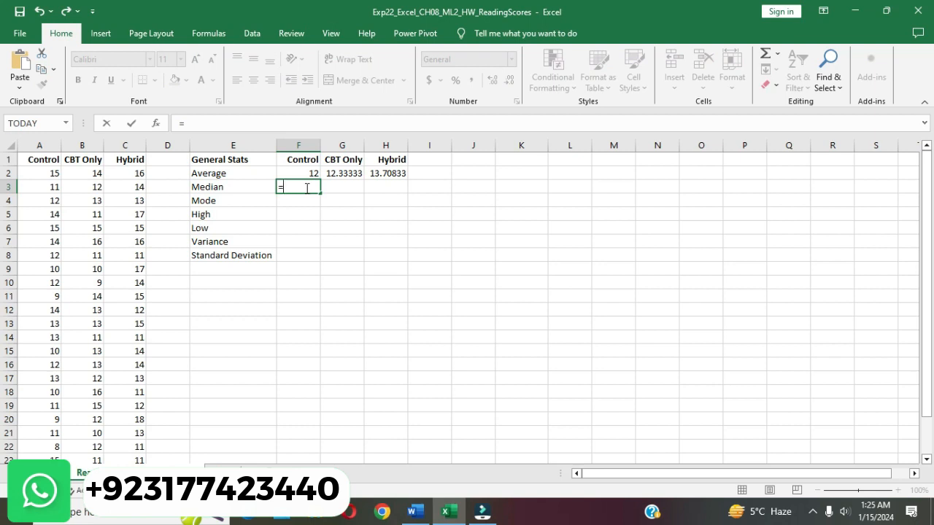
text(M)
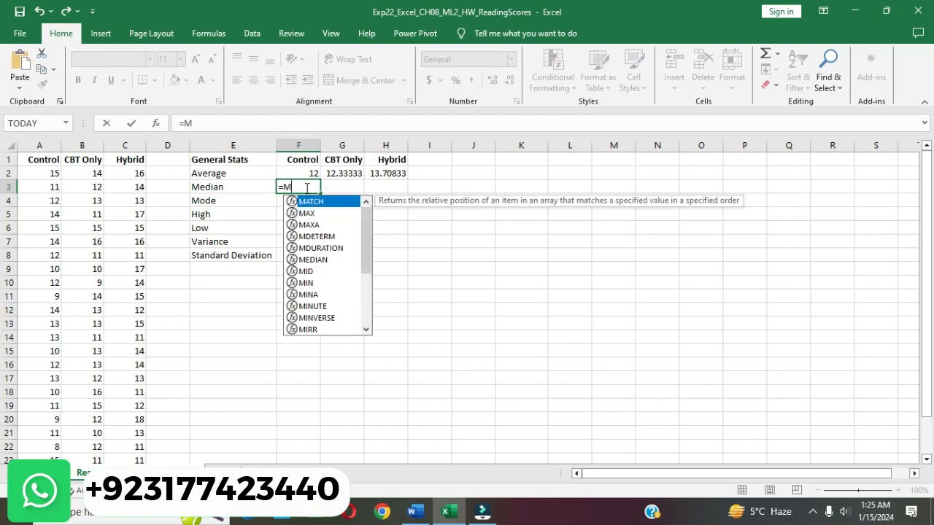
text(E)
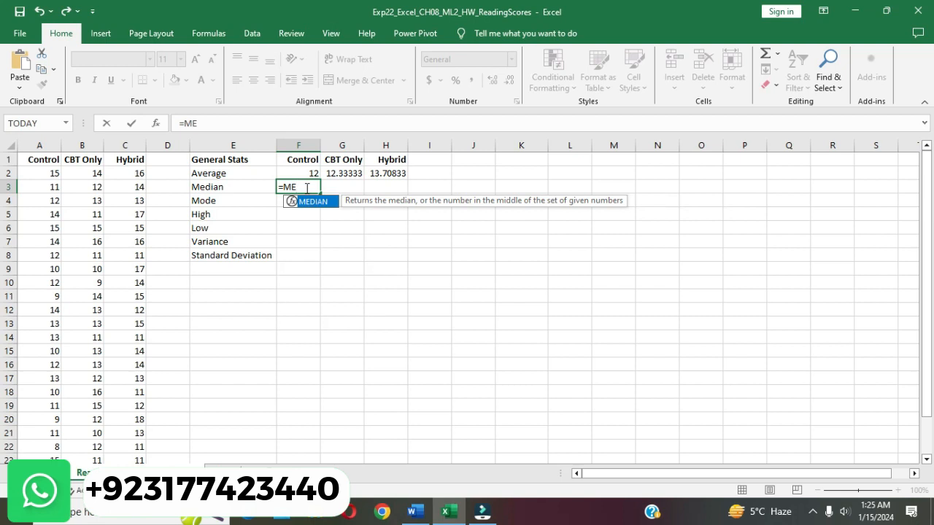
text(DIAN()
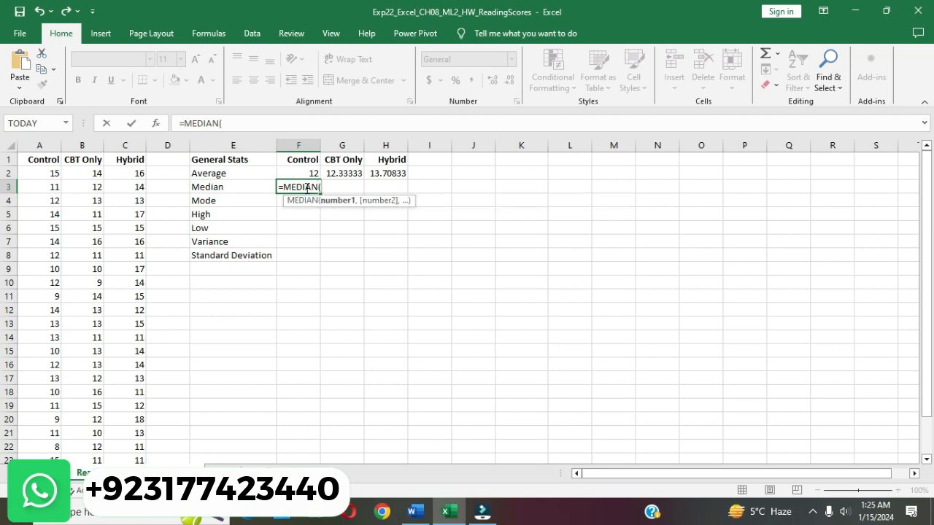
text(A2)
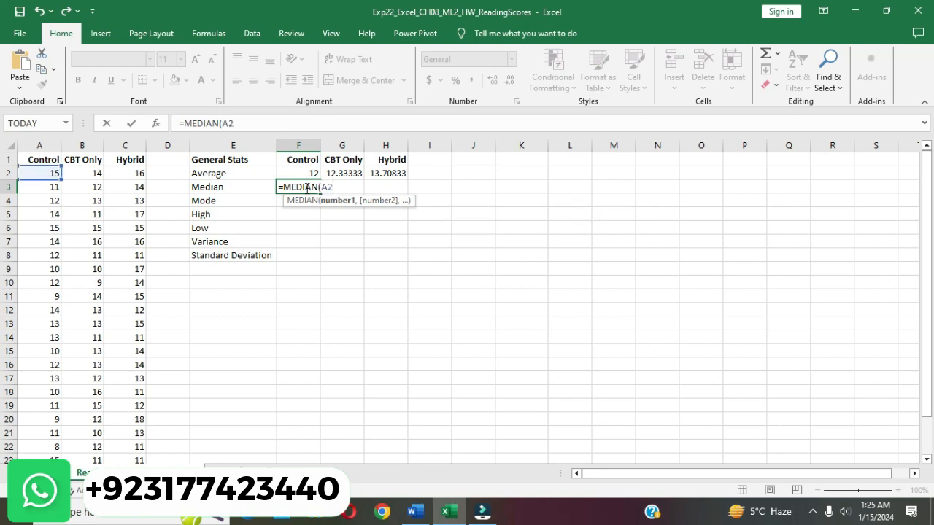
text(:A25)
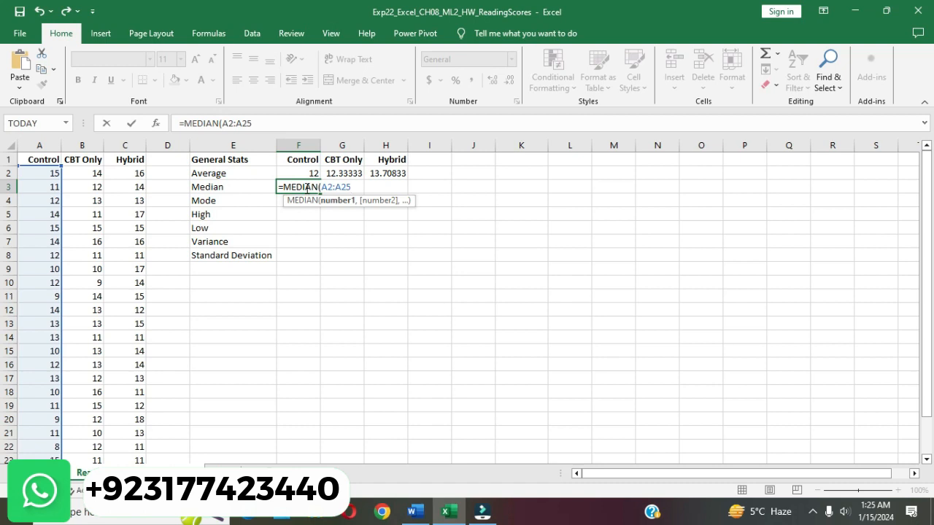
text())
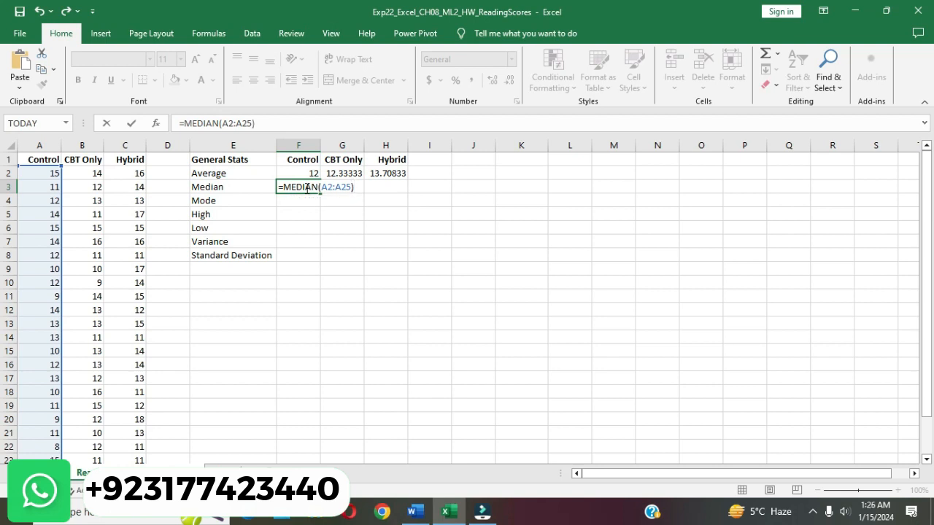
key(Return)
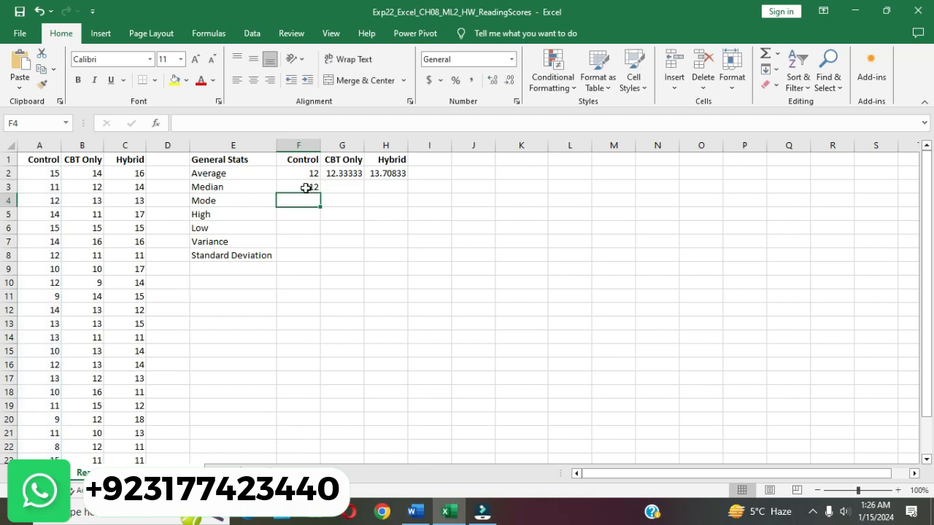
Enter =MEDIAN(B2:B25) in cell G3 for the CBT Only group.
click(354, 187)
text(=)
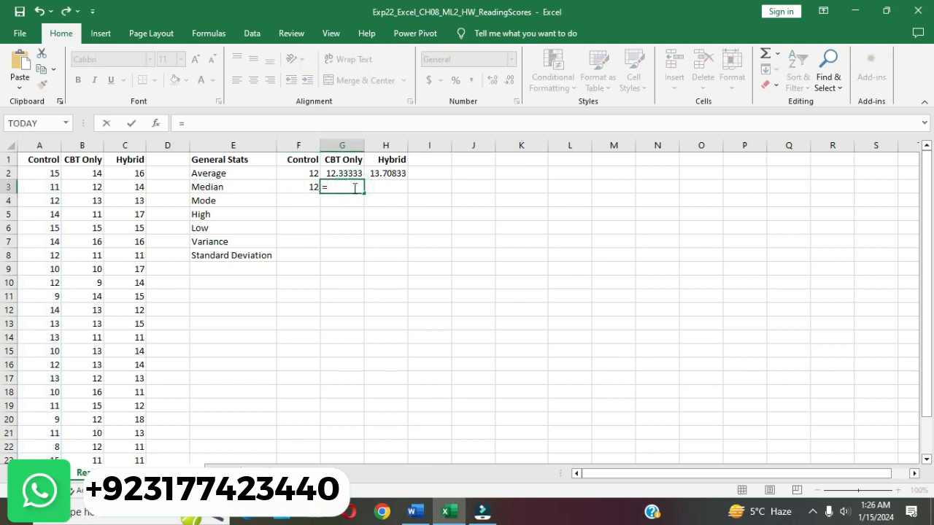
text(M)
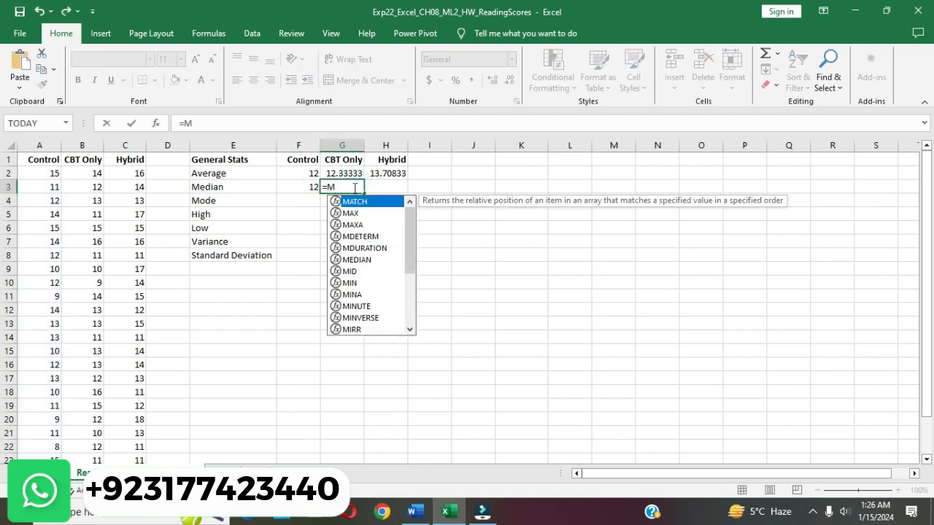
text(EDI)
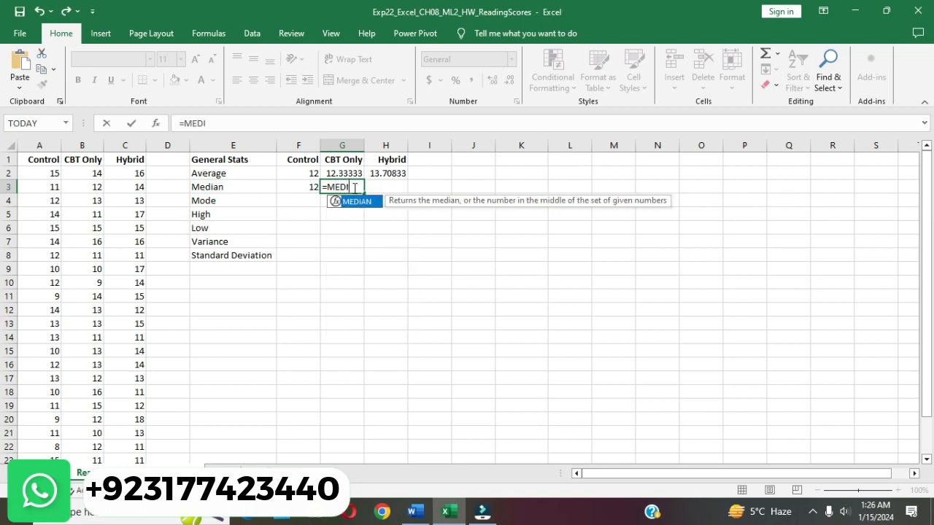
text(AN)
text(()
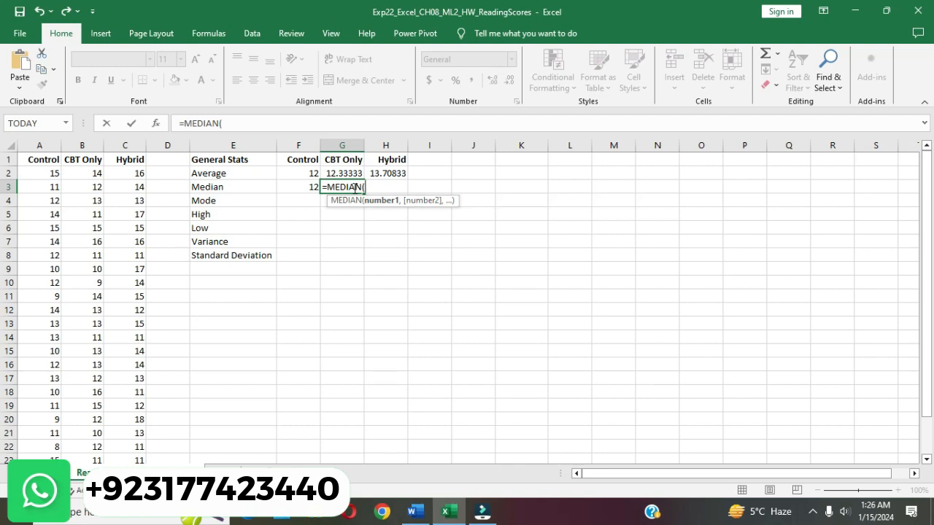
text(B2)
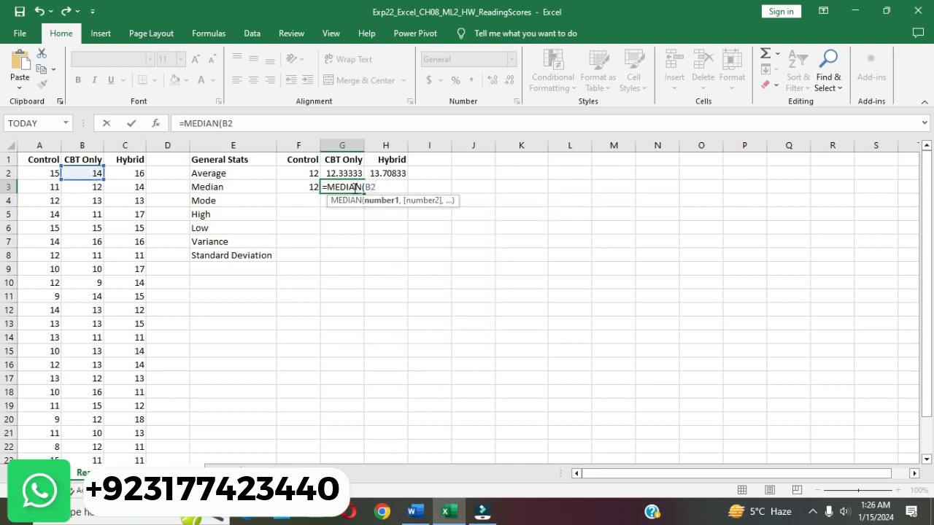
text(:B25)
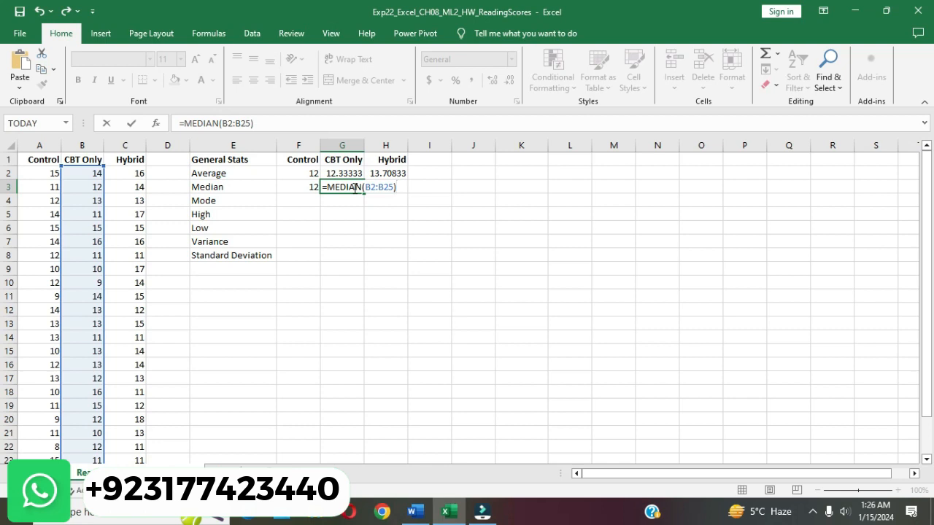
key(Return)
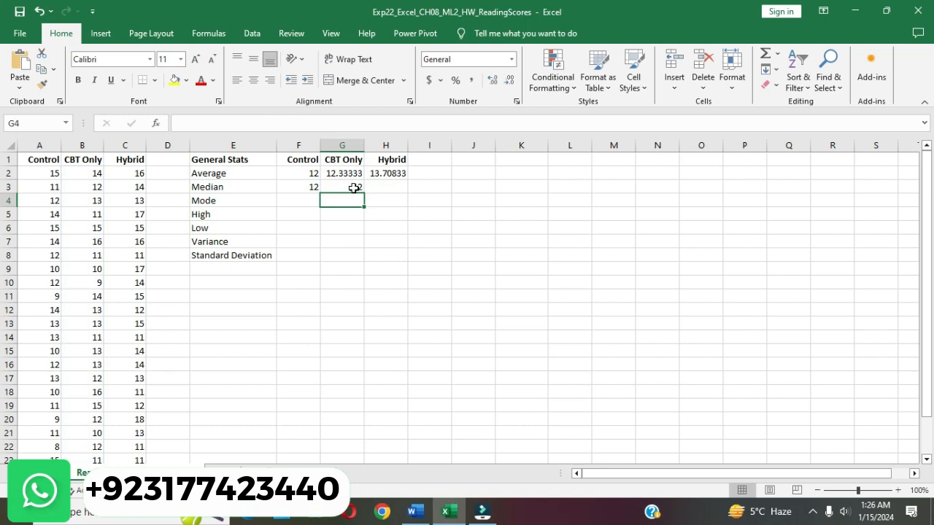
Enter =MEDIAN(C2:C25) in cell H3 for the Hybrid group.
click(385, 186)
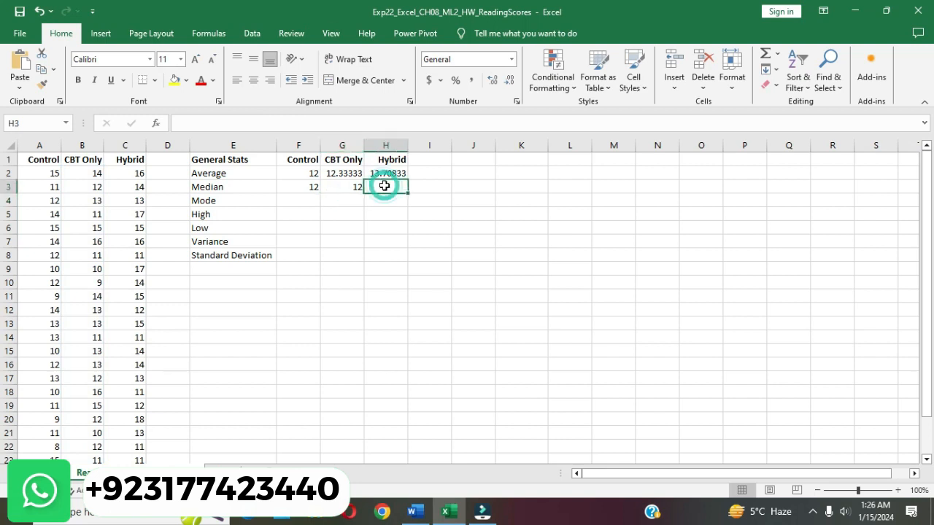
text(=)
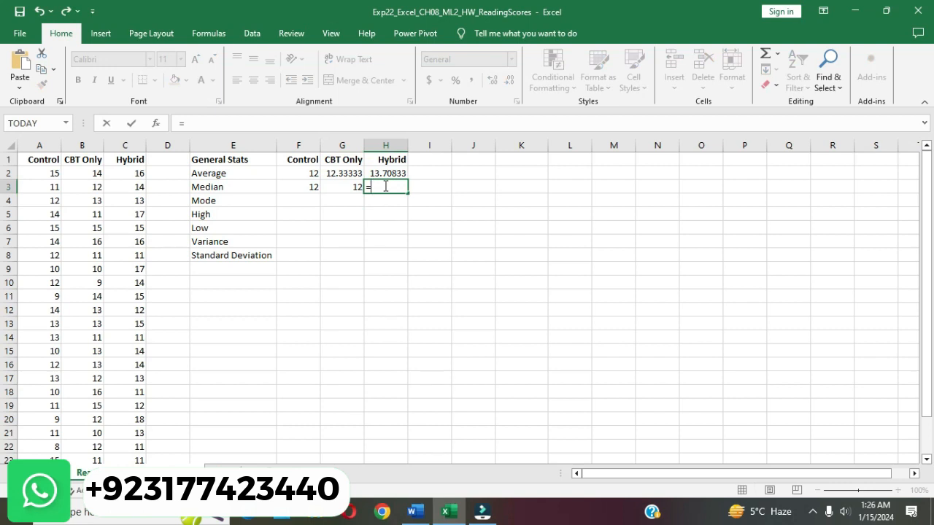
text(M)
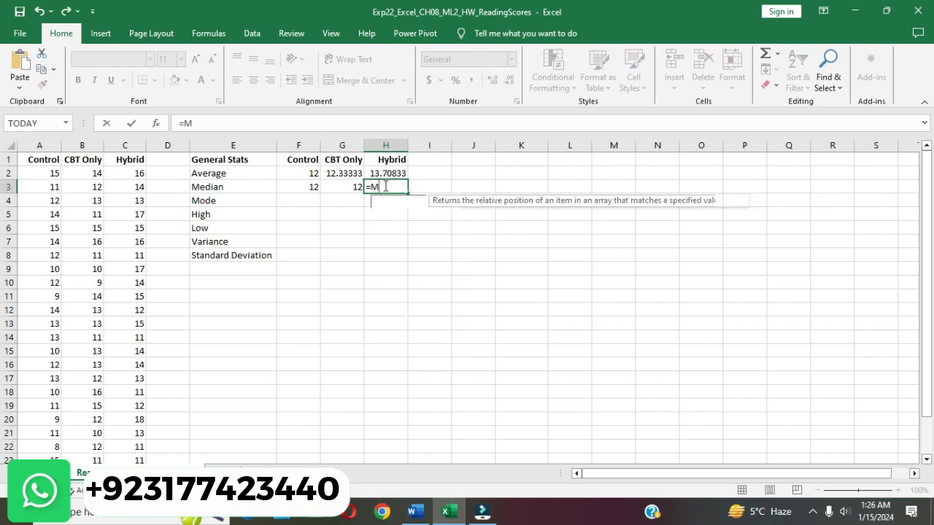
text(EDIAN()
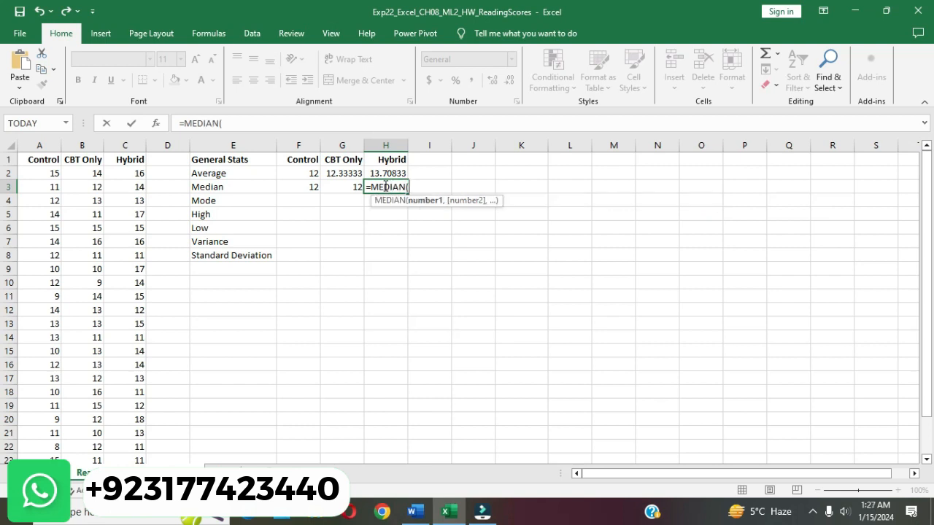
text(C2)
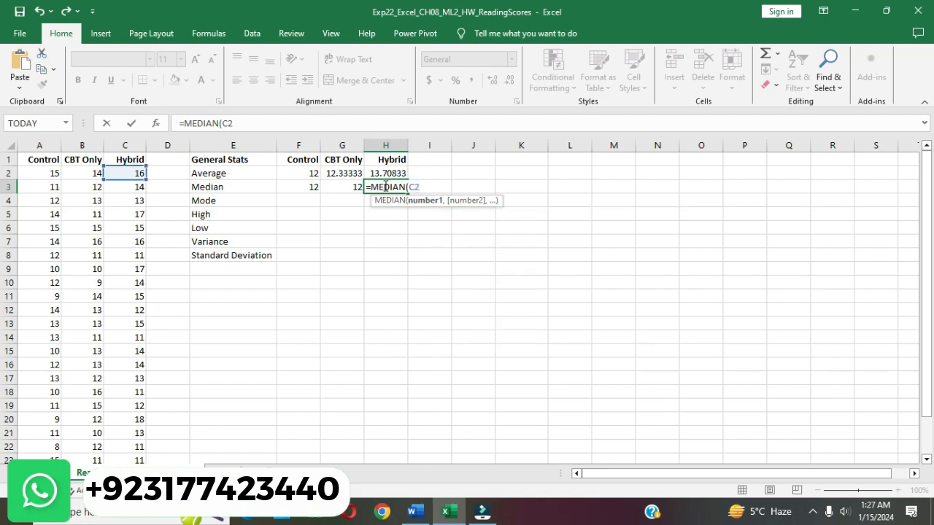
text(:C25)
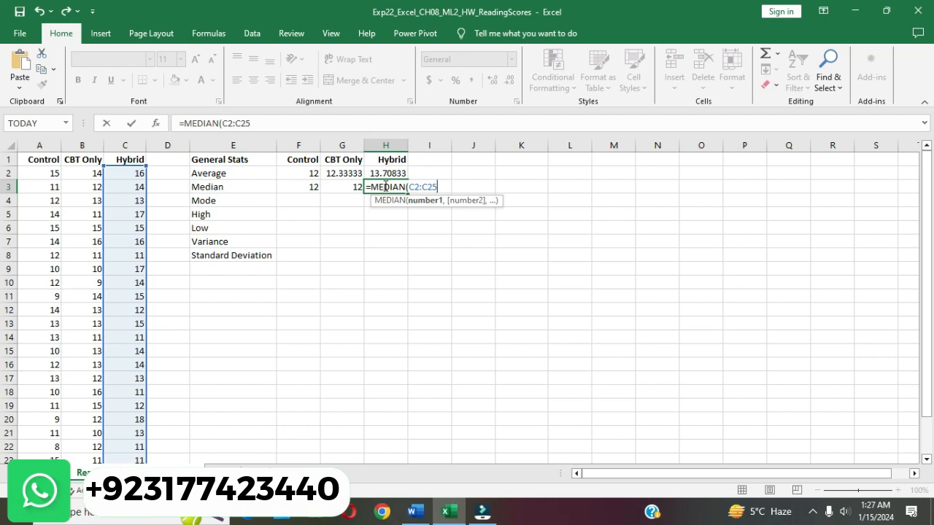
text())
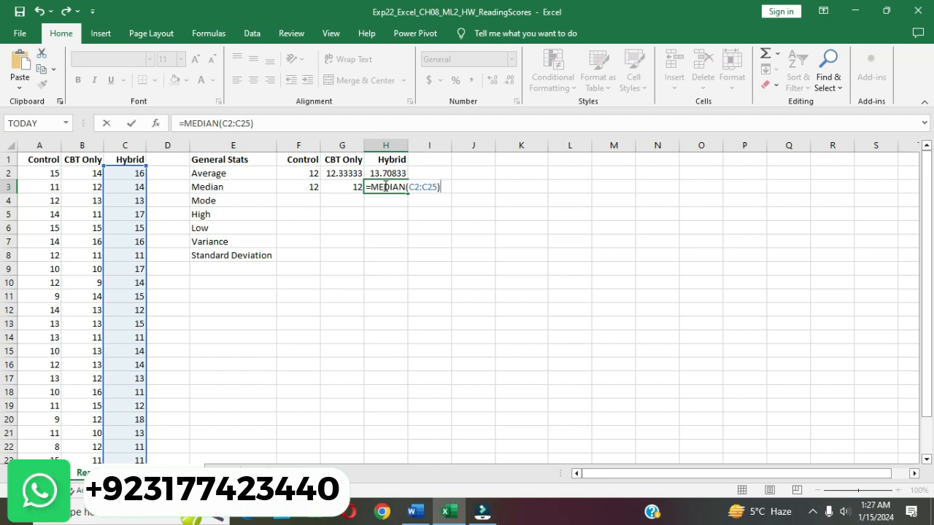
key(Return)
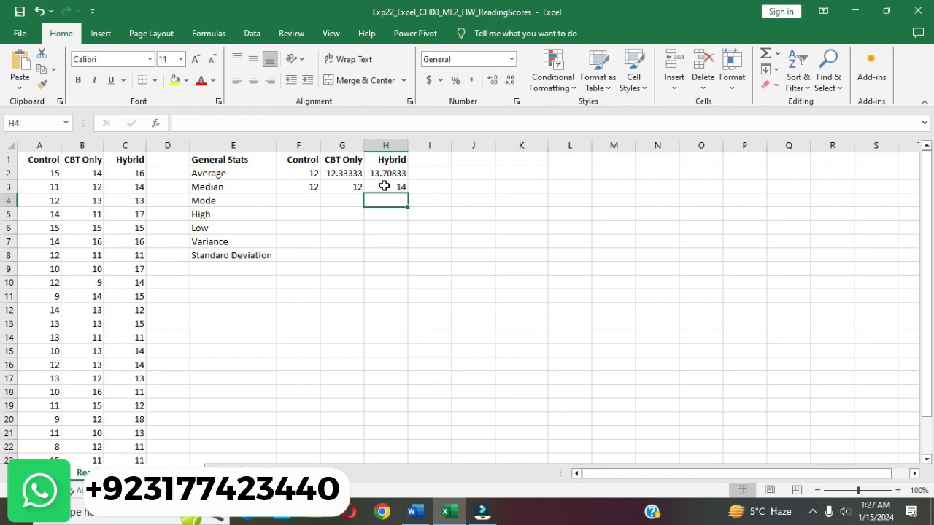
Switch to the Word instructions and remove the yellow highlight from instruction 3.
click(415, 513)
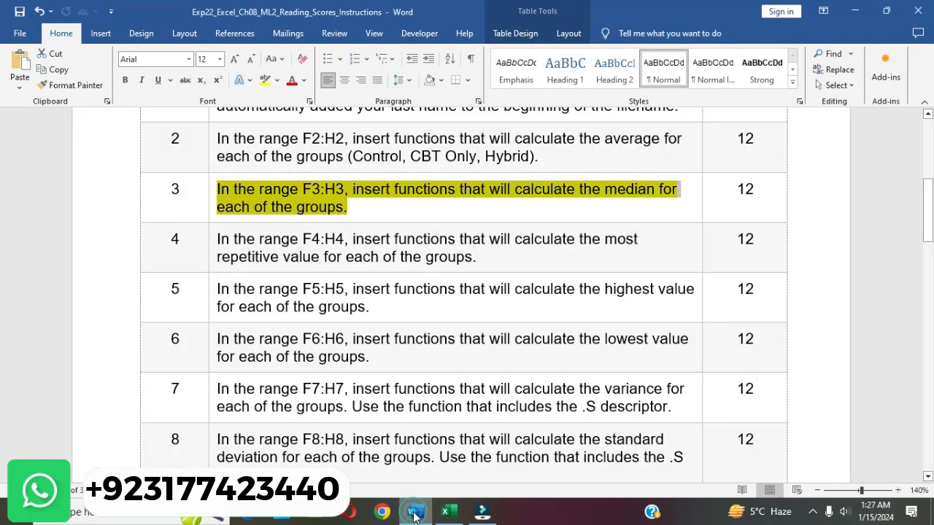
click(346, 207)
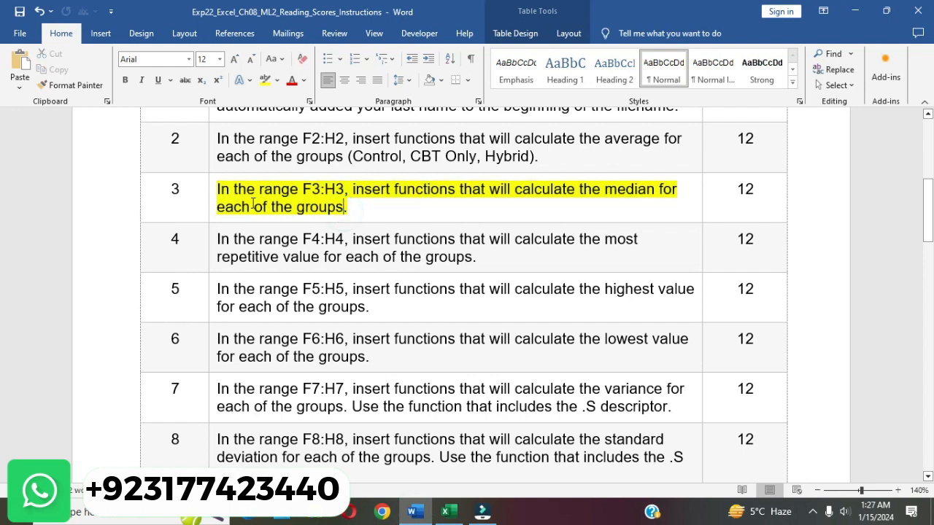
click(212, 193)
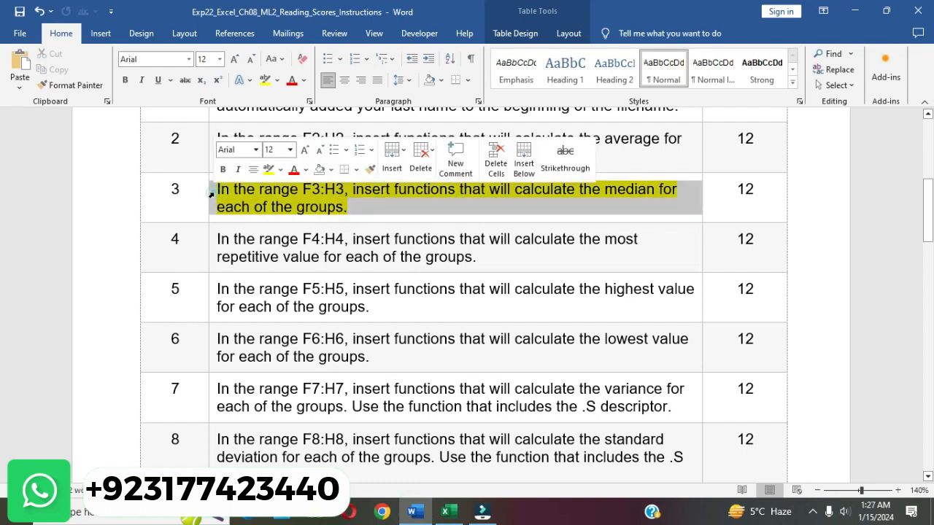
click(269, 168)
click(295, 204)
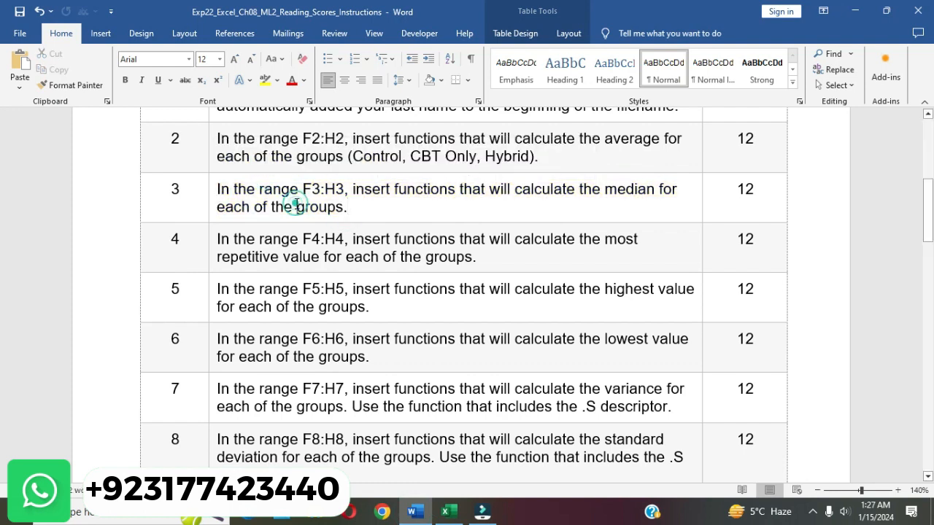
Highlight the text of instruction 4, about the most repetitive values in F4:H4, in yellow and select it for reading.
scroll(296, 204, down, 2)
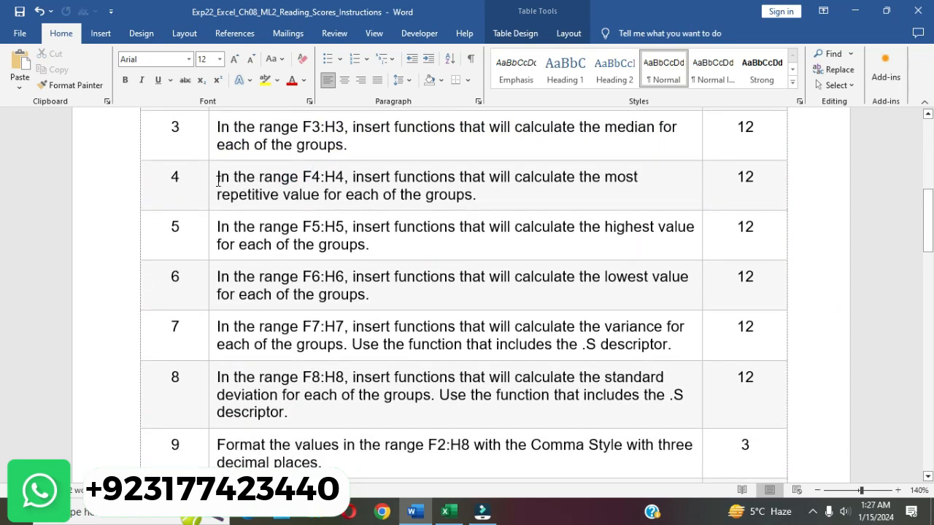
click(213, 180)
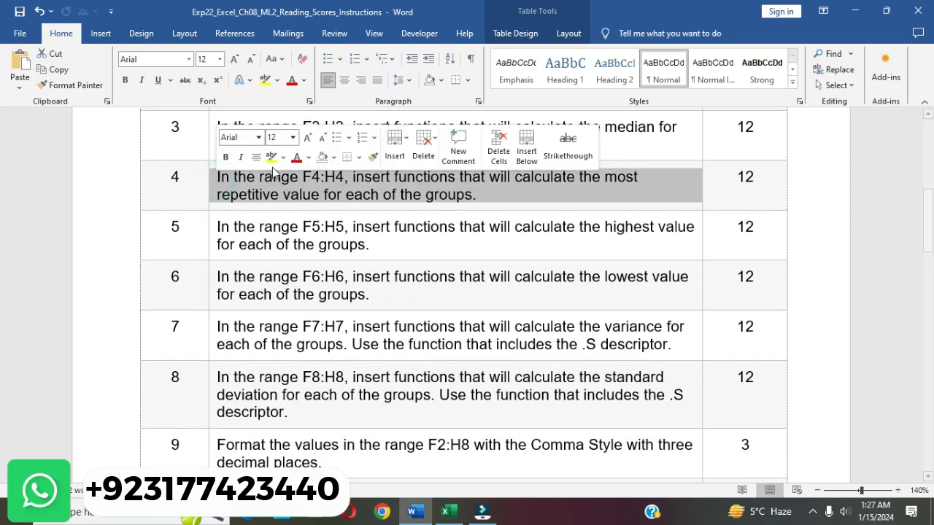
click(270, 158)
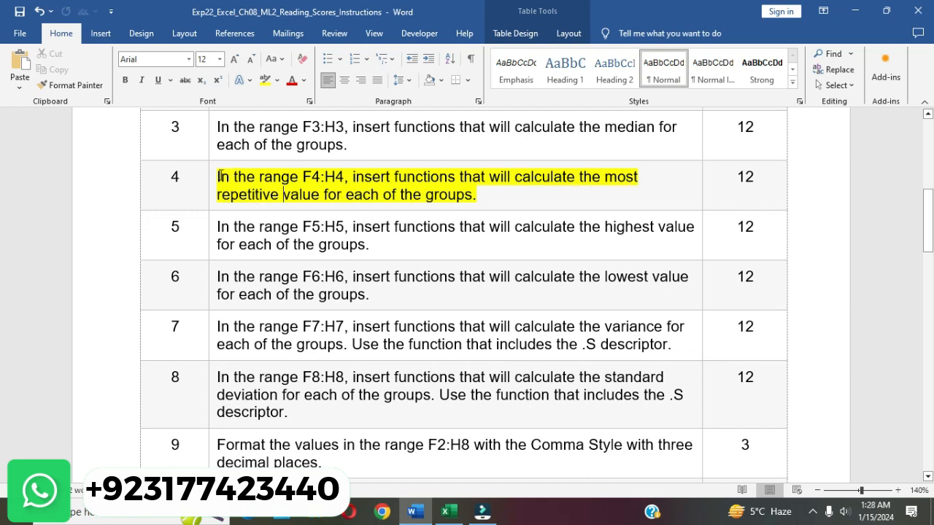
drag(218, 176, 484, 210)
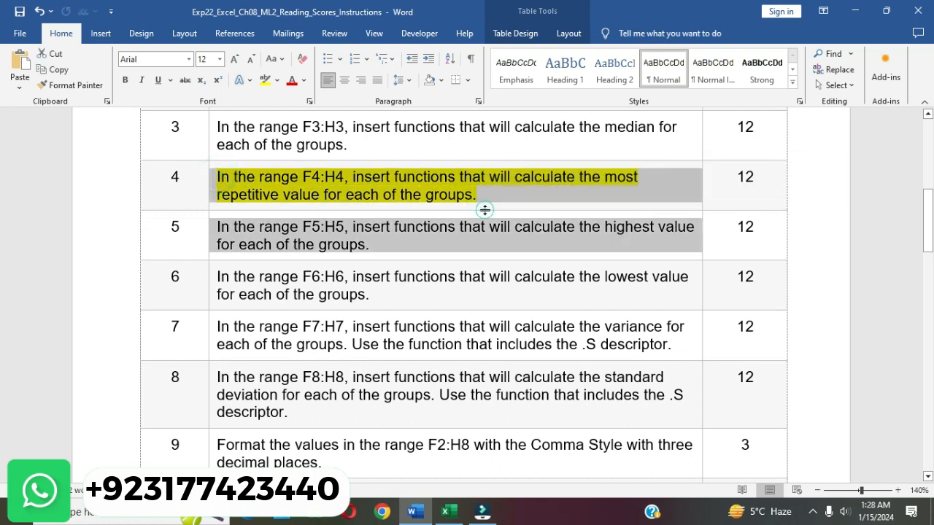
click(476, 199)
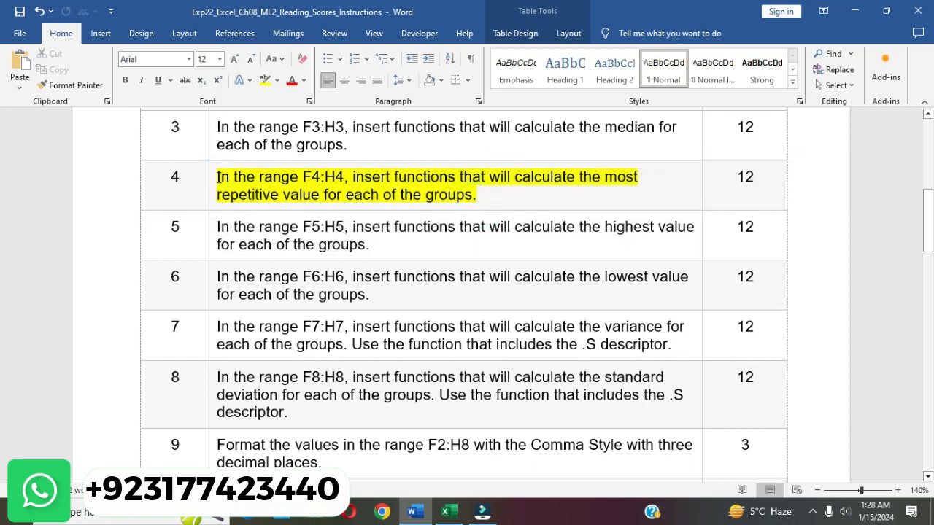
triple_click(218, 177)
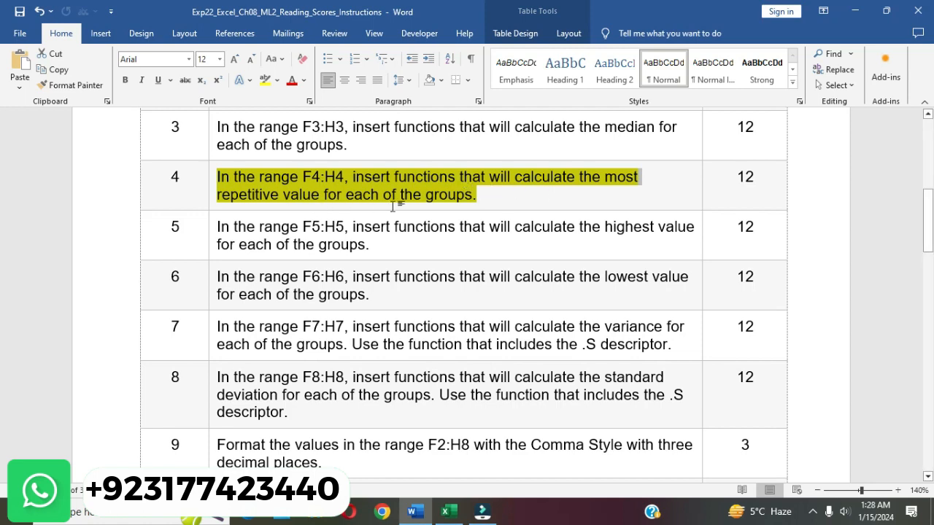
Switch to the Excel workbook and enter =MODE(A2:A25) in cell F4 for the Control group.
click(446, 511)
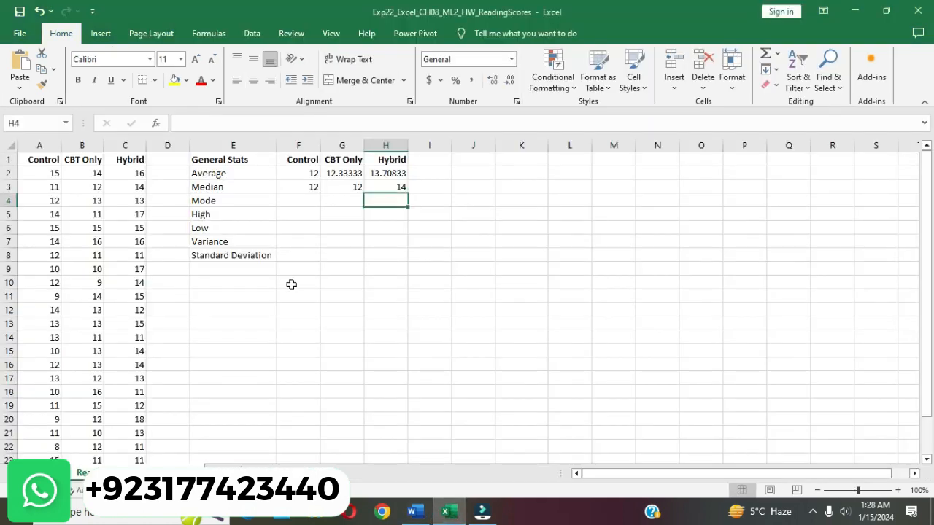
click(312, 202)
text(=)
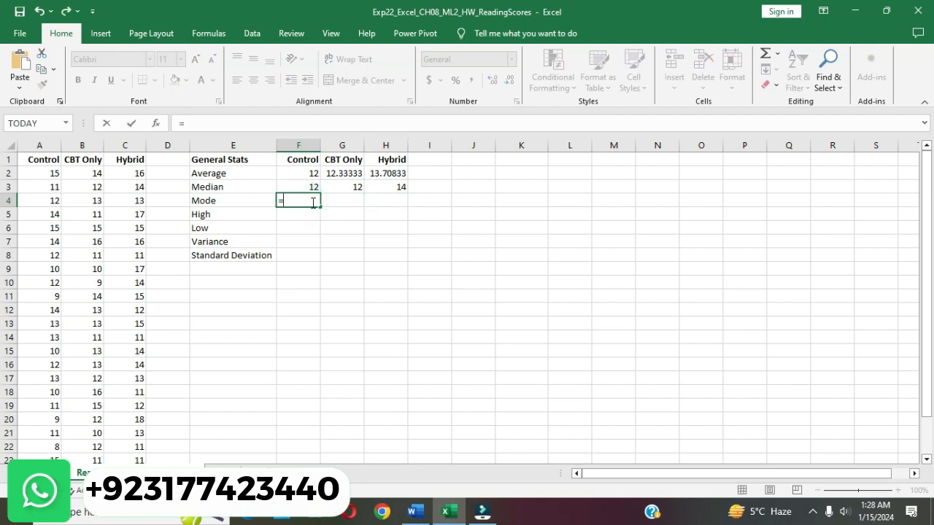
text(MODE)
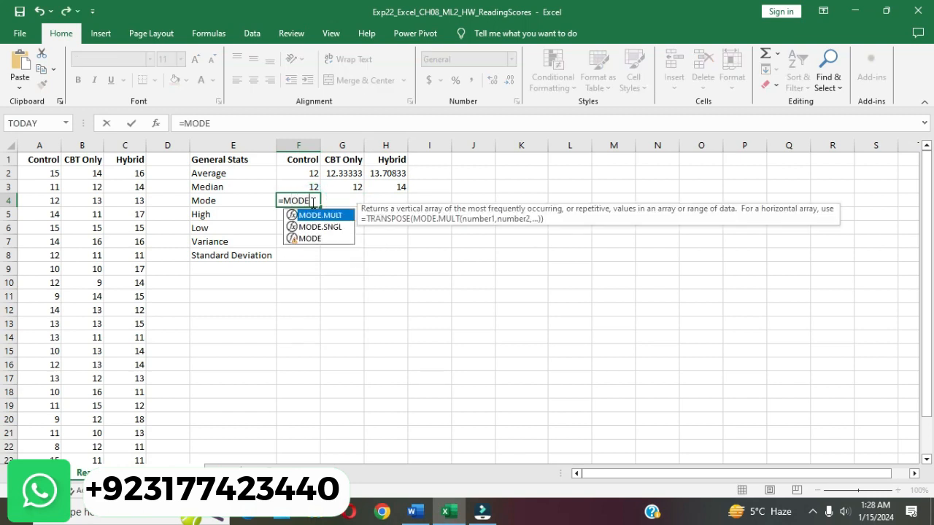
text(()
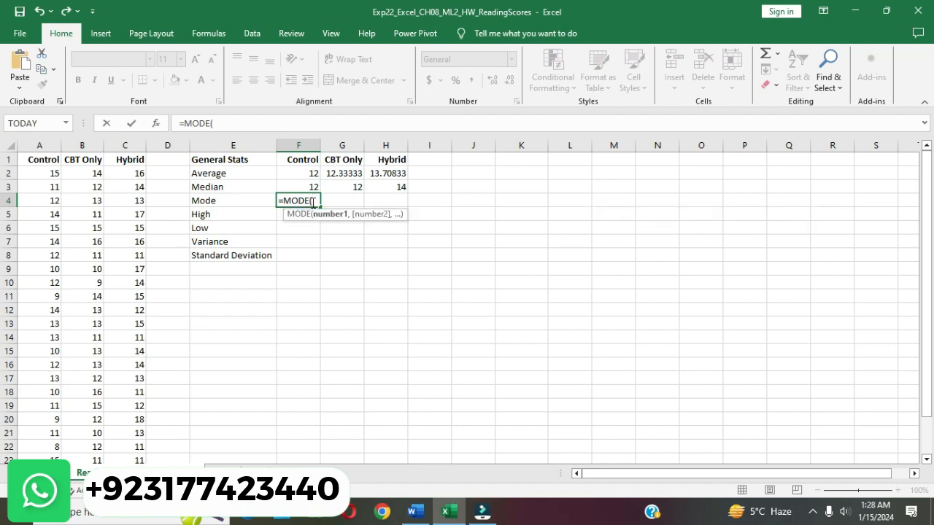
text(A2)
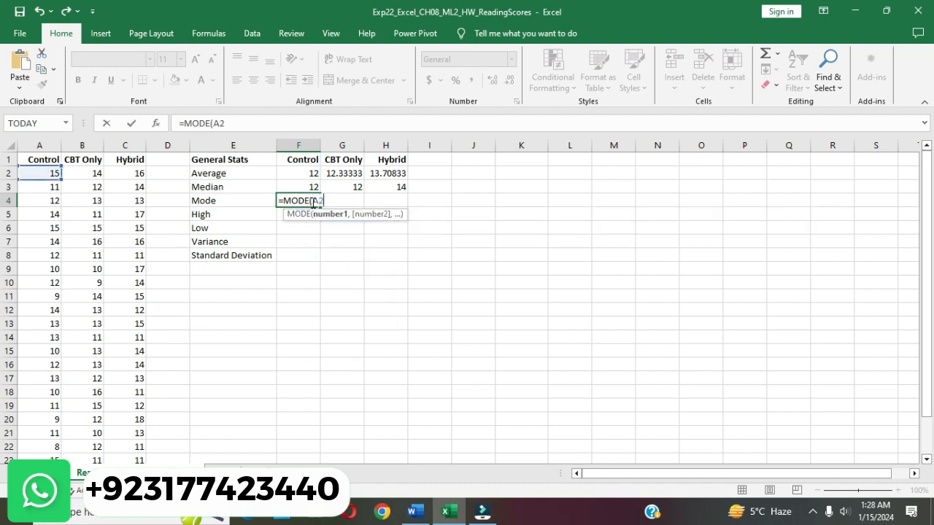
text(:A25)
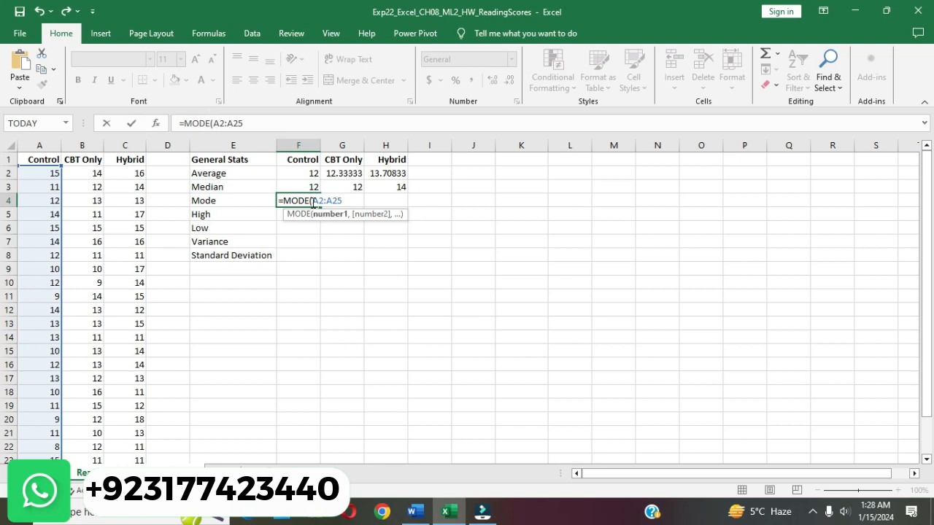
text())
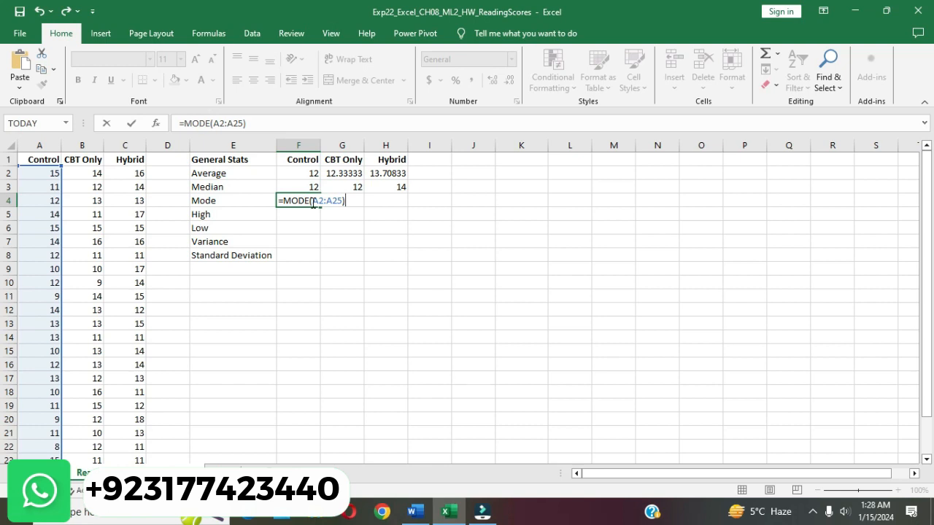
key(Return)
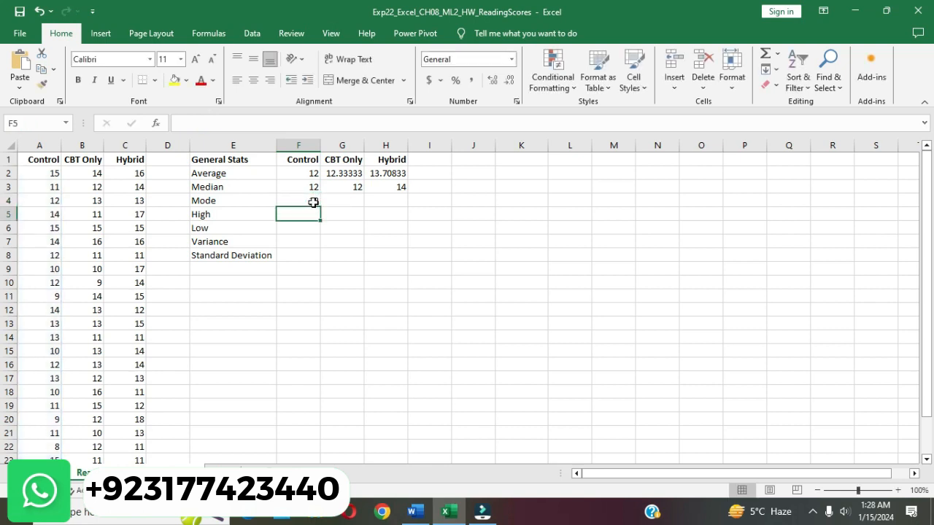
Enter =MODE(B2:B25) in cell G4 for the CBT Only group.
click(344, 200)
text(=)
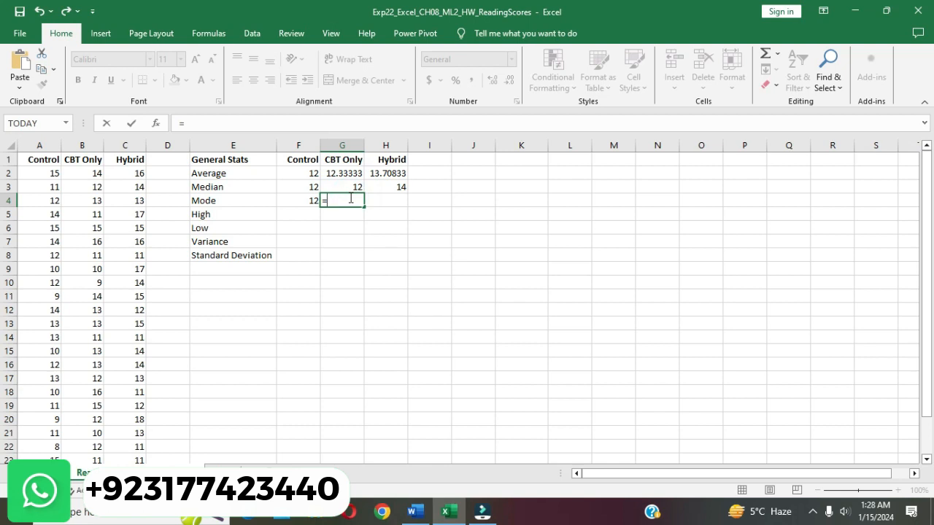
text(MODE)
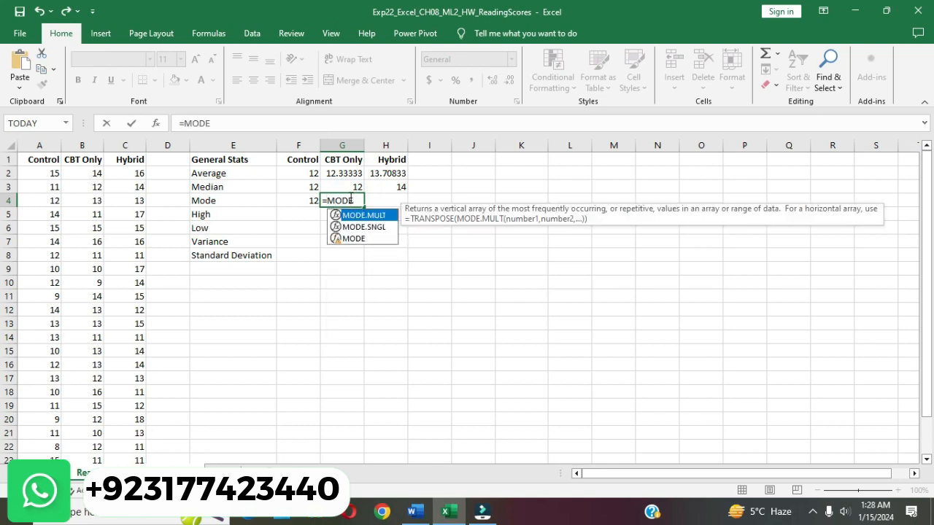
text(()
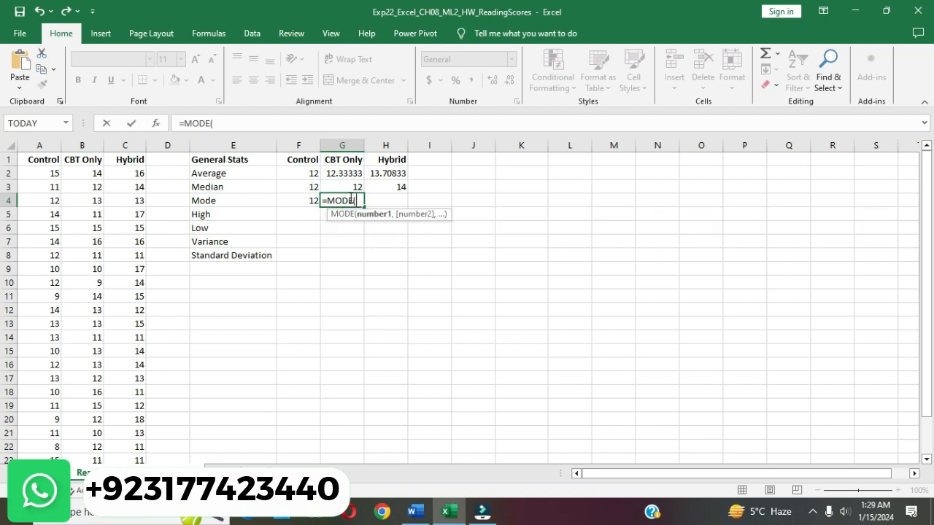
text(B2)
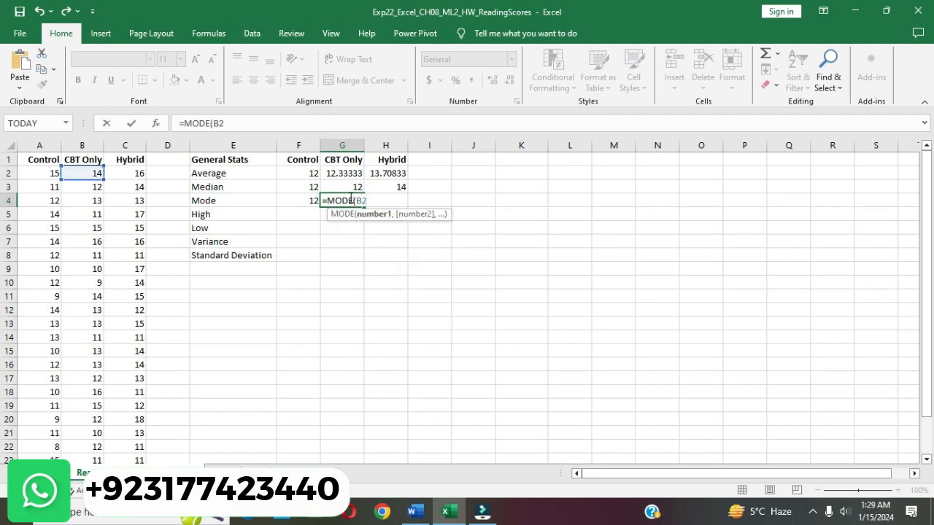
text(:B25)
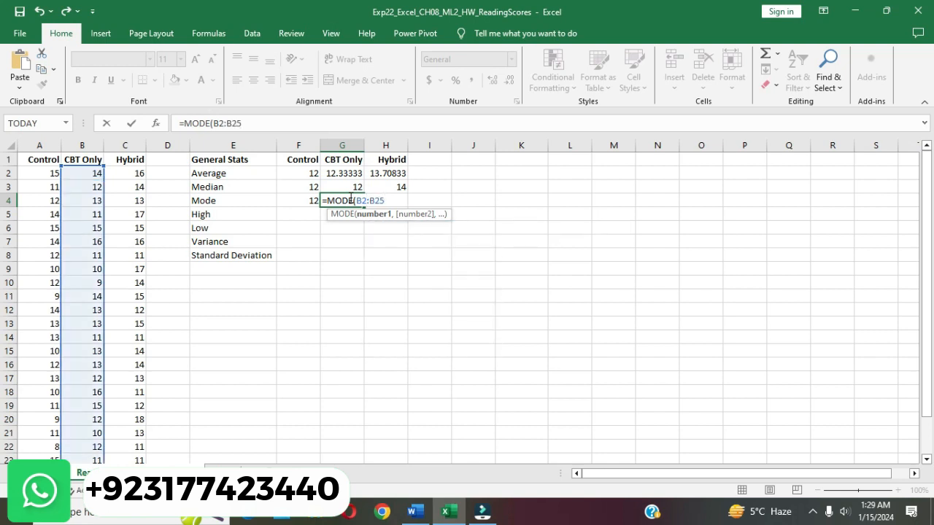
text())
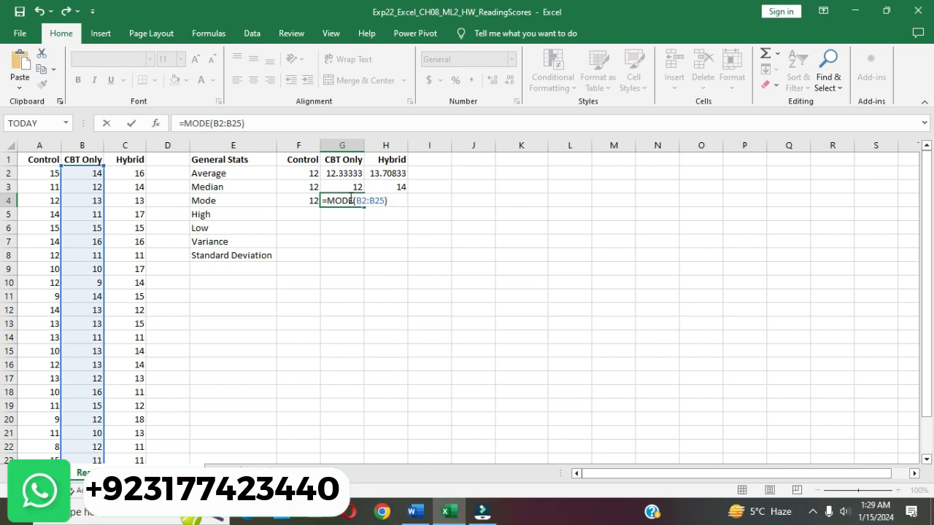
key(Return)
Enter =MODE(C2:C25) in cell H4 for the Hybrid group.
click(382, 202)
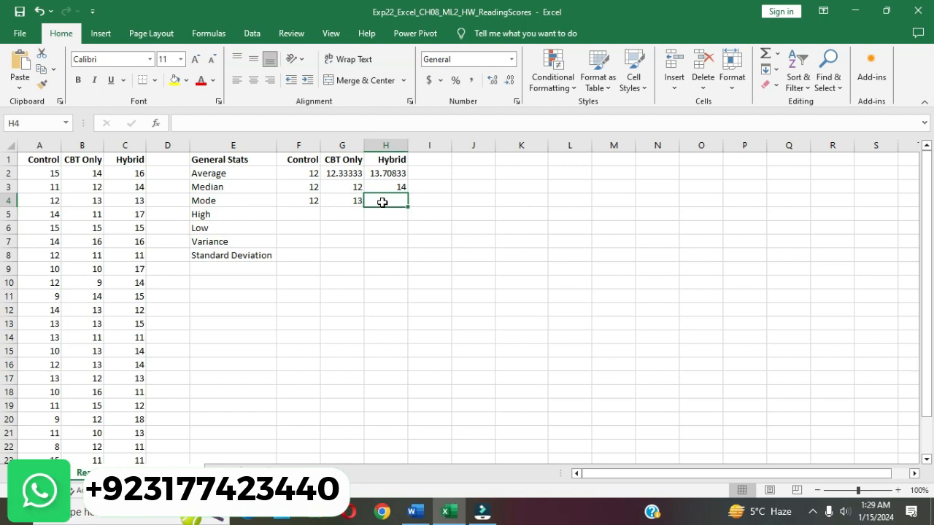
text(=)
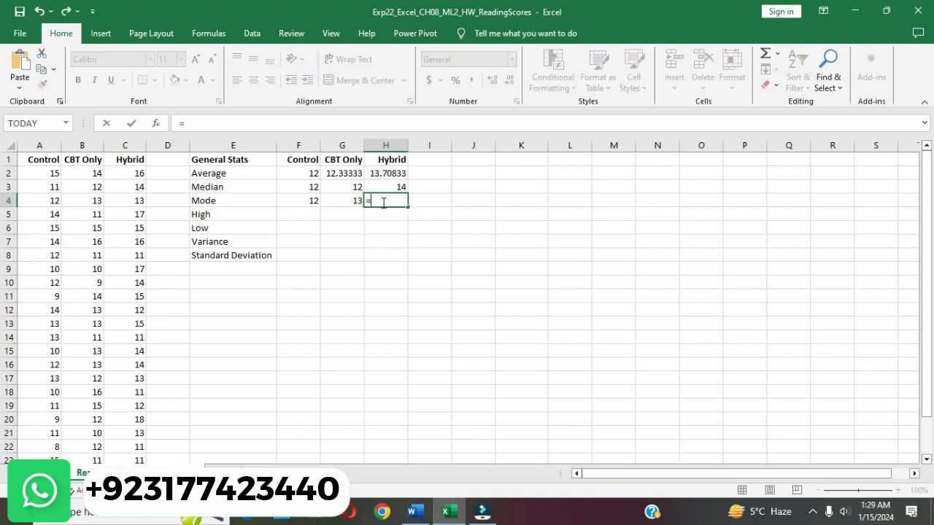
text(MODEC2)
key(BackSpace)
key(BackSpace)
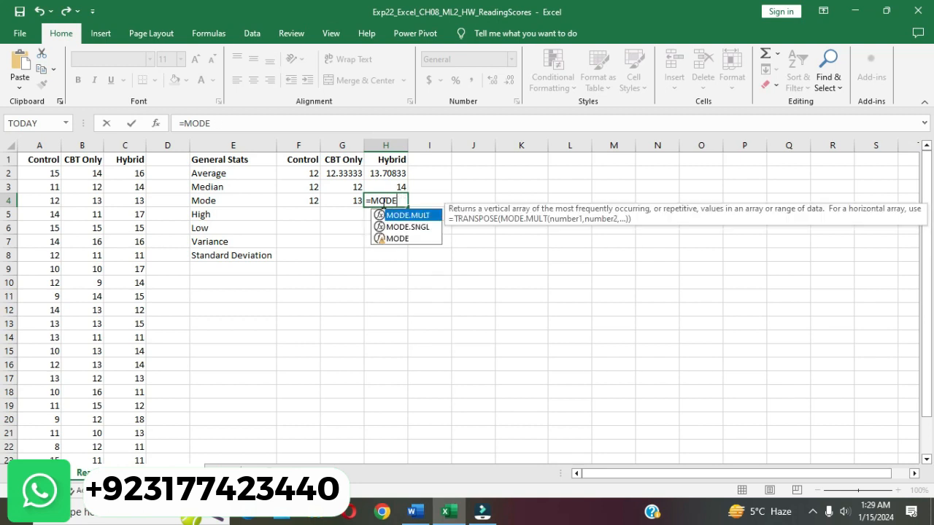
text(()
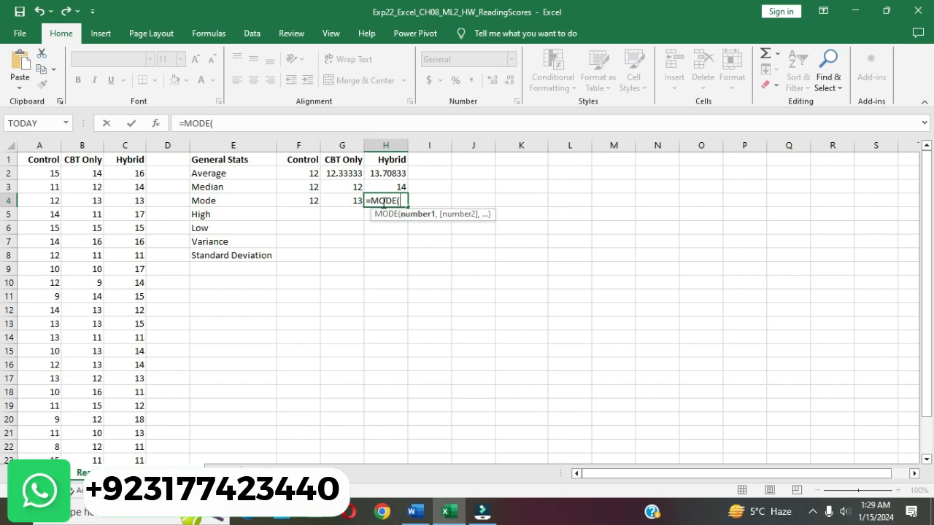
text(C2)
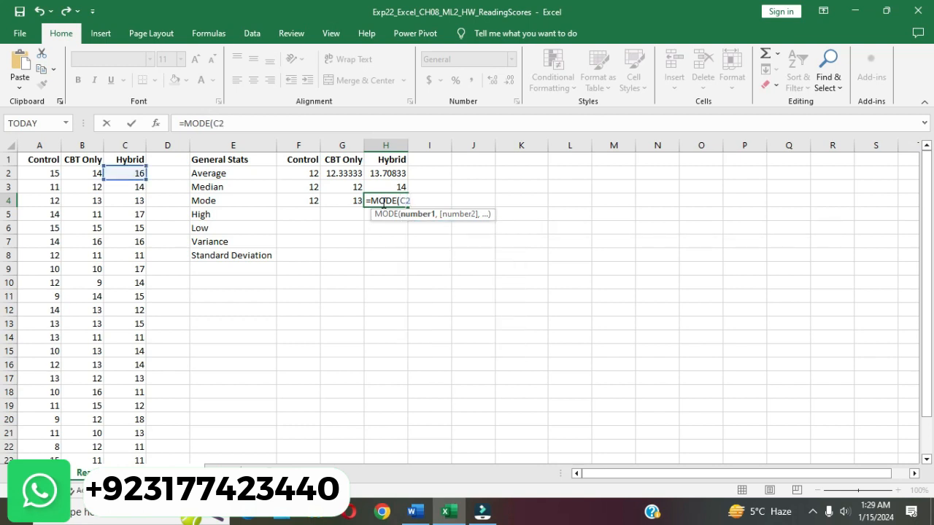
text(:C25)
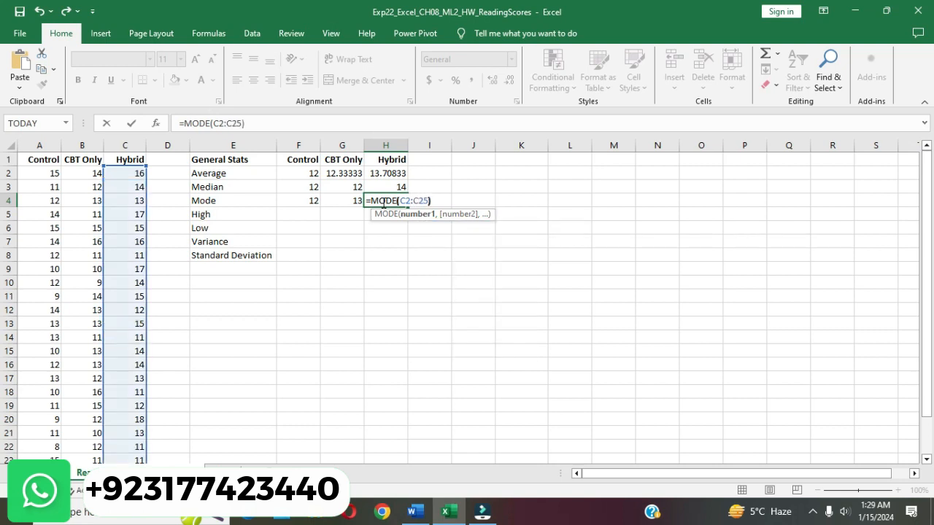
text())
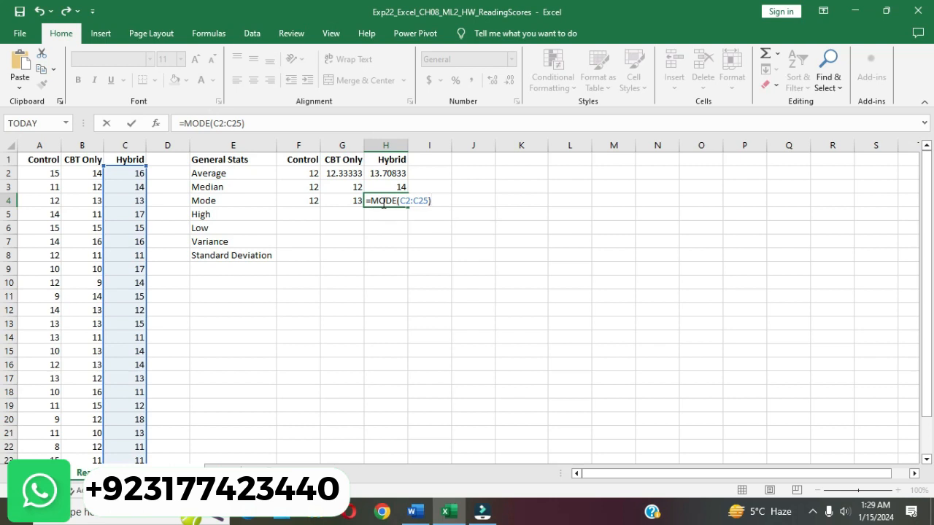
key(Return)
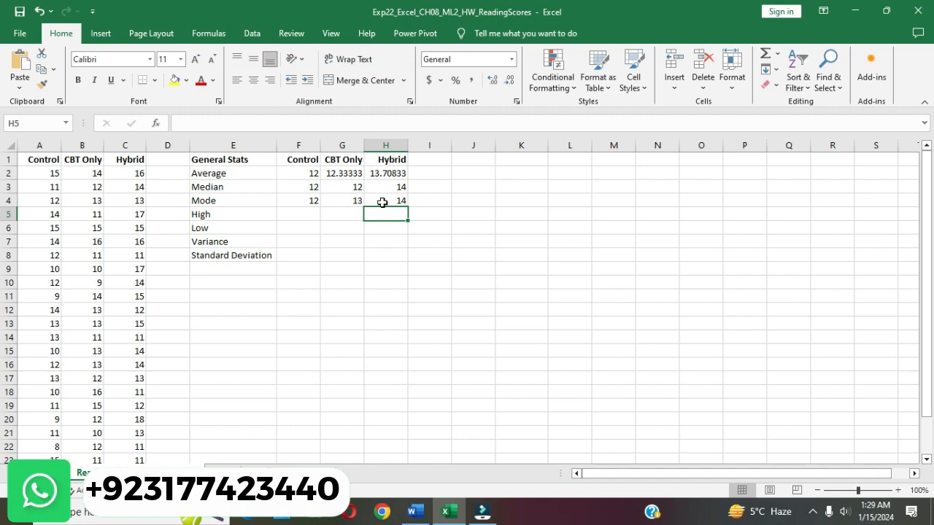
Switch to the Word instructions and remove the yellow highlight from instruction 4.
click(412, 511)
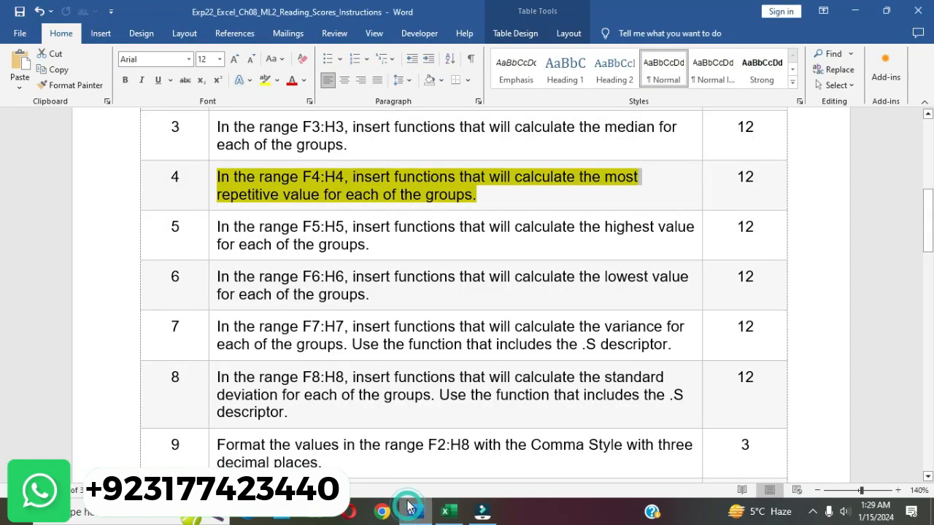
click(334, 201)
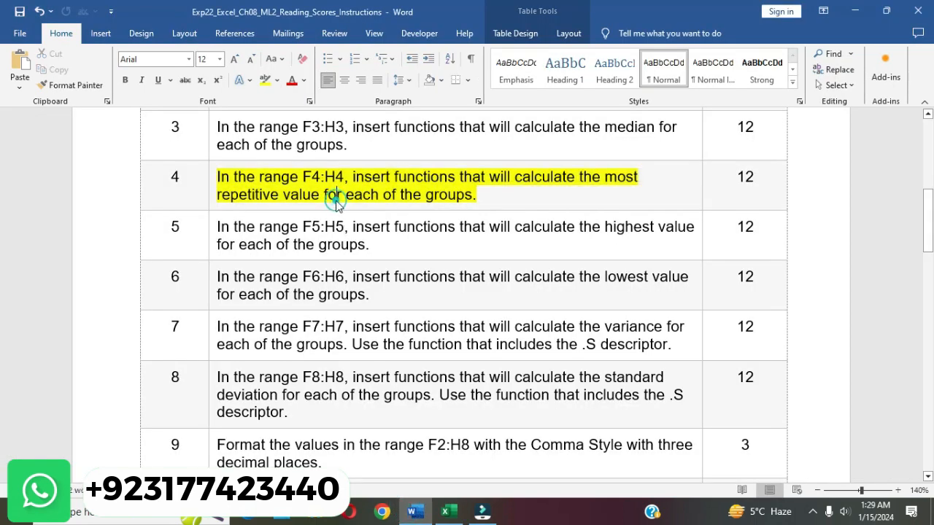
click(212, 177)
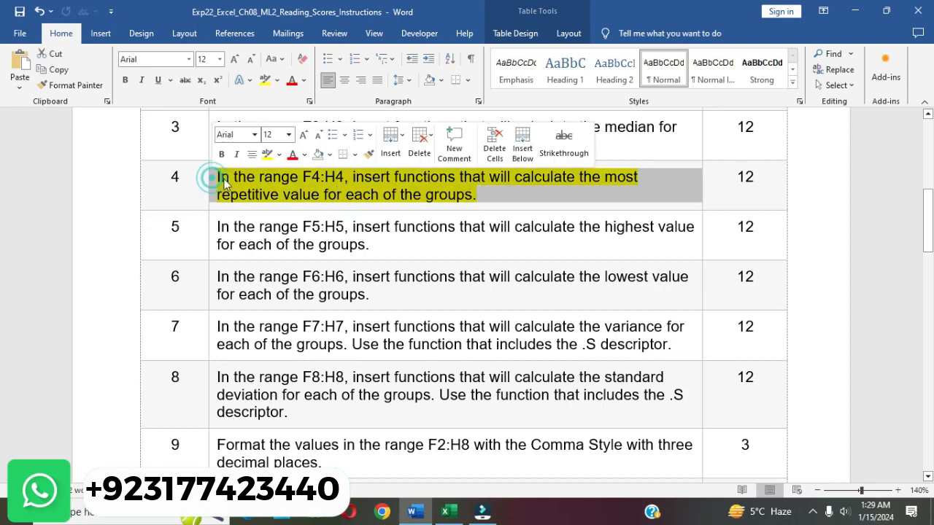
click(266, 155)
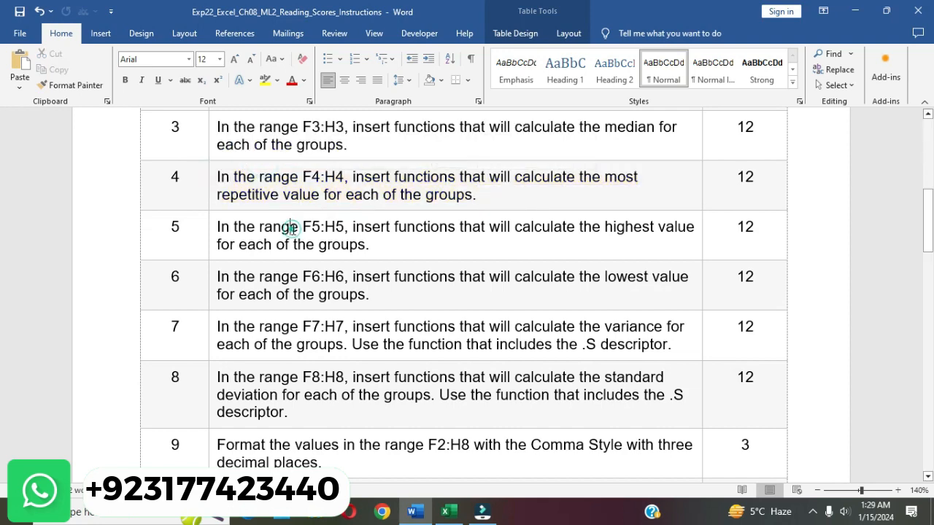
Highlight the text of instruction 5, about the highest values in F5:H5, in yellow and select it for reading.
scroll(290, 227, down, 3)
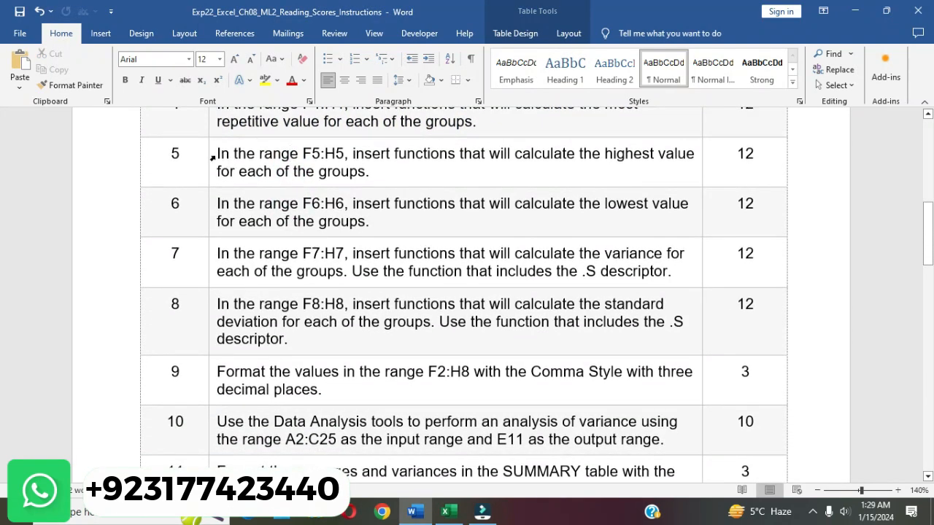
click(213, 156)
click(272, 135)
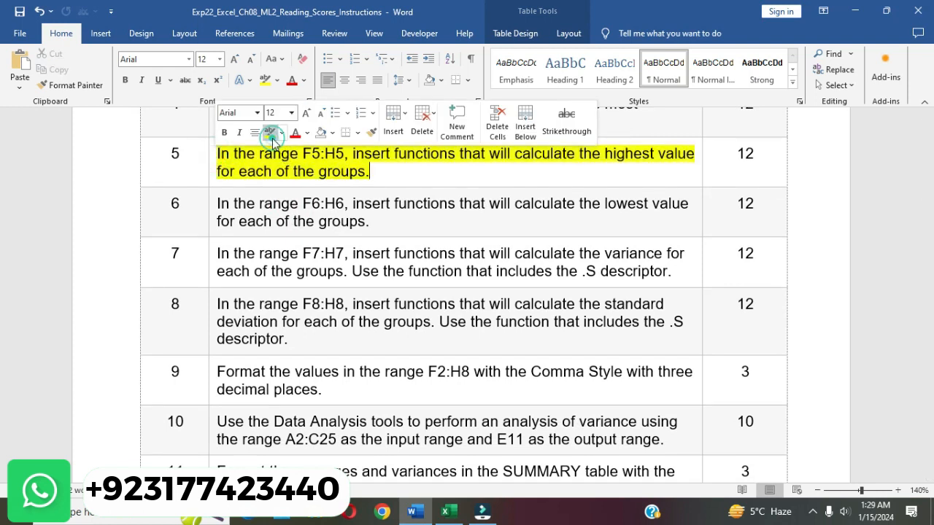
click(302, 155)
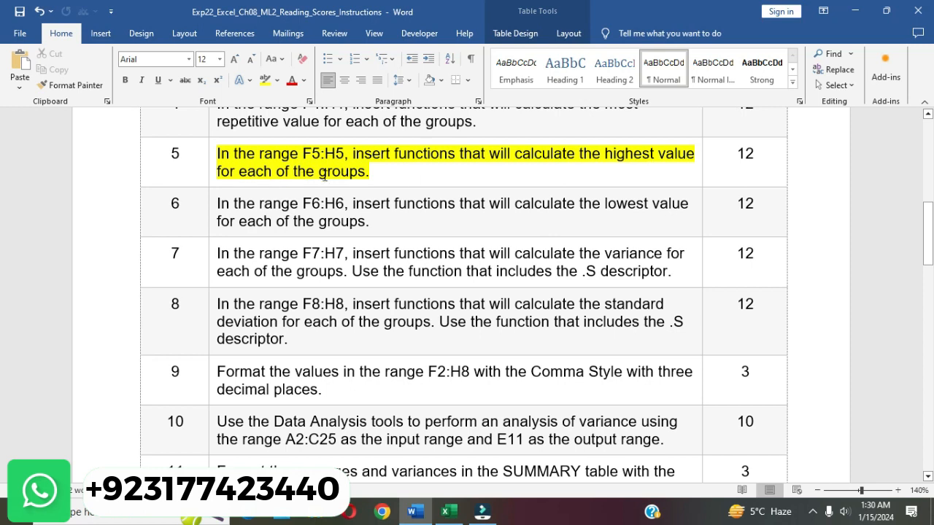
triple_click(216, 152)
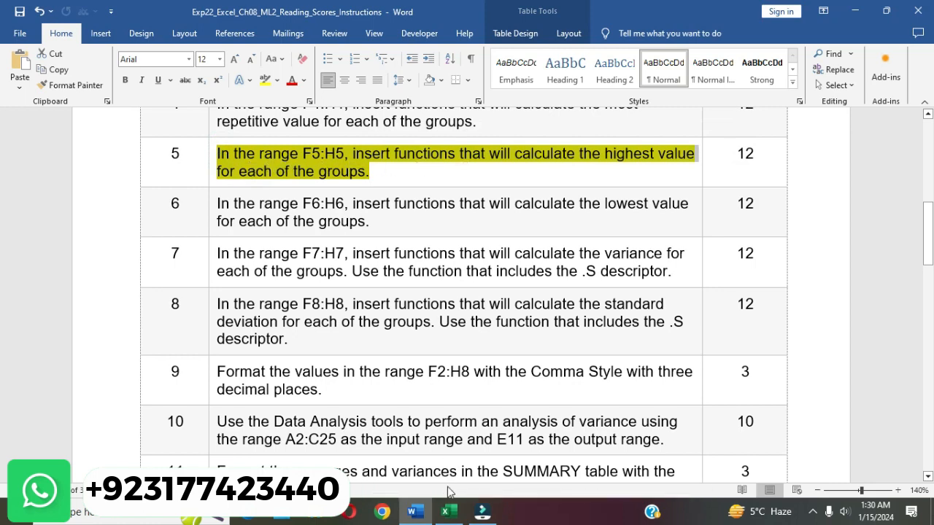
Switch to the Excel workbook and enter =MAX(A2:A25) in cell F5 for the Control group.
click(446, 512)
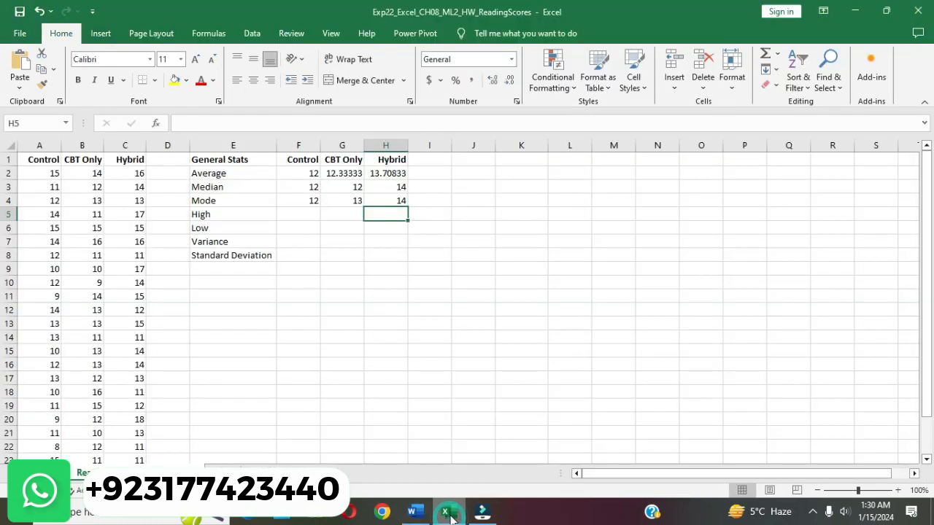
click(303, 213)
text(=)
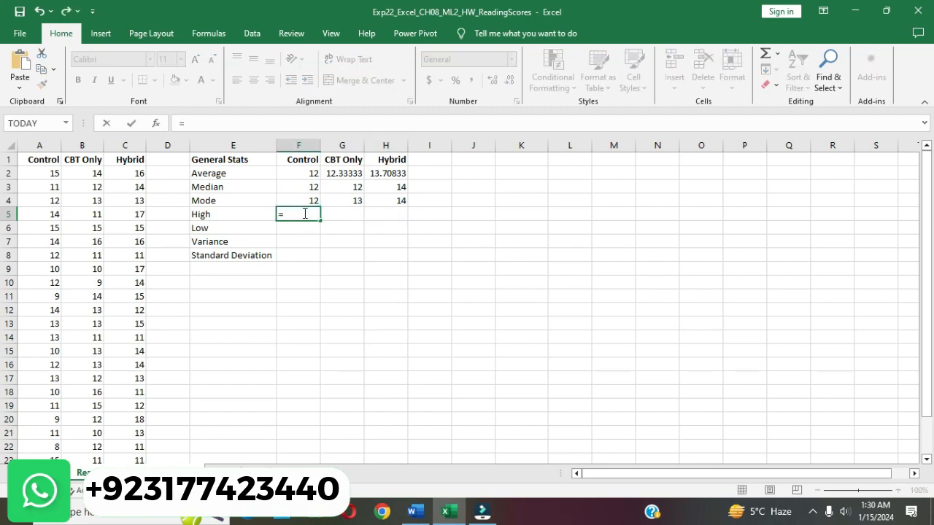
text(MAX)
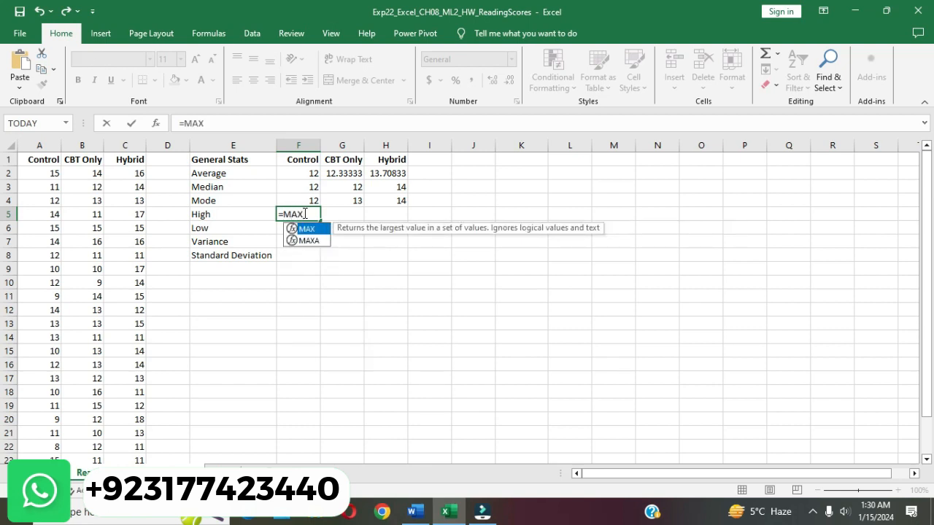
text(()
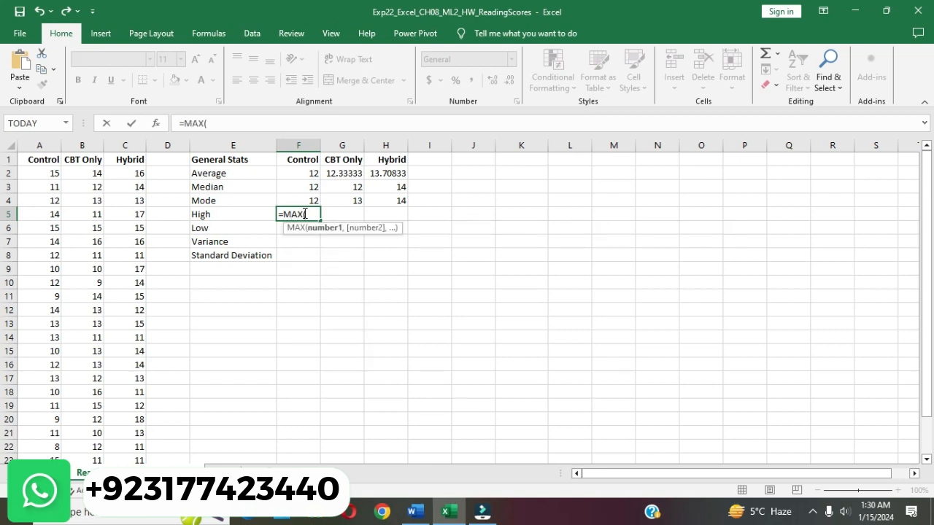
text(A)
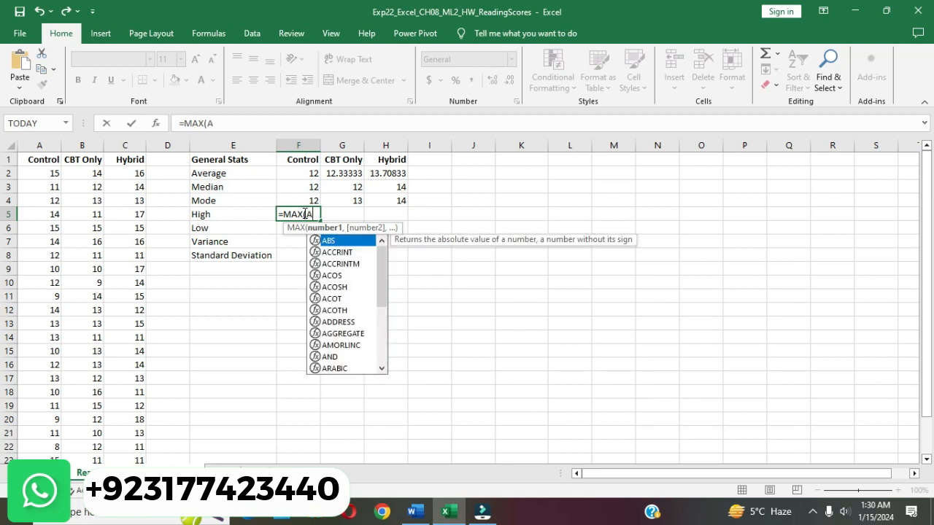
text(2:)
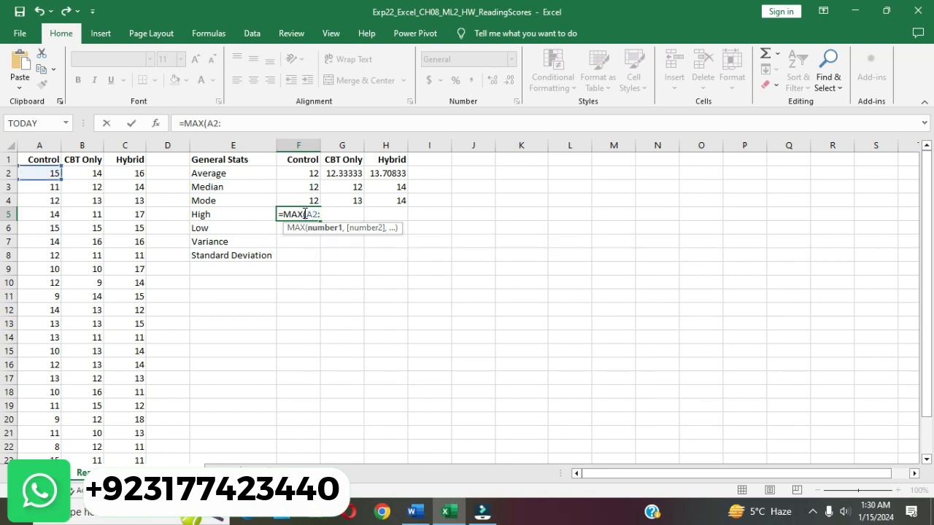
text(A25)
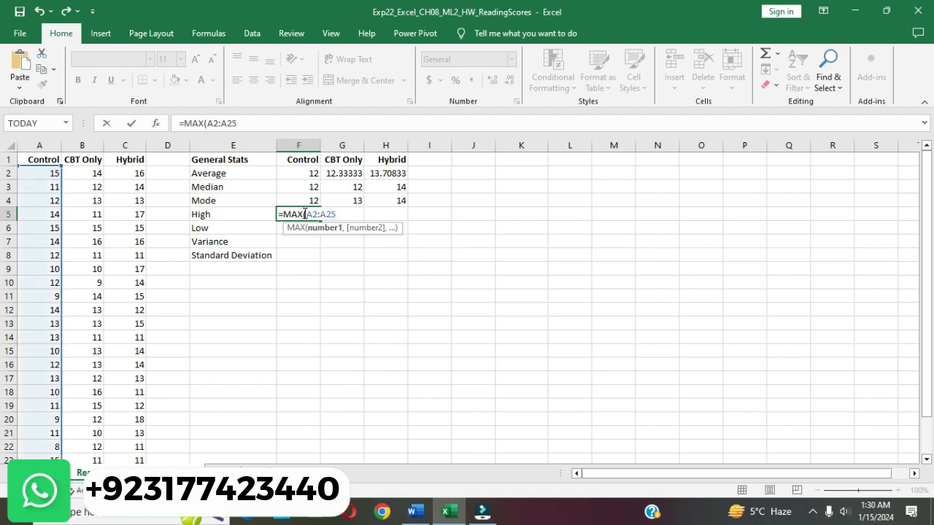
text())
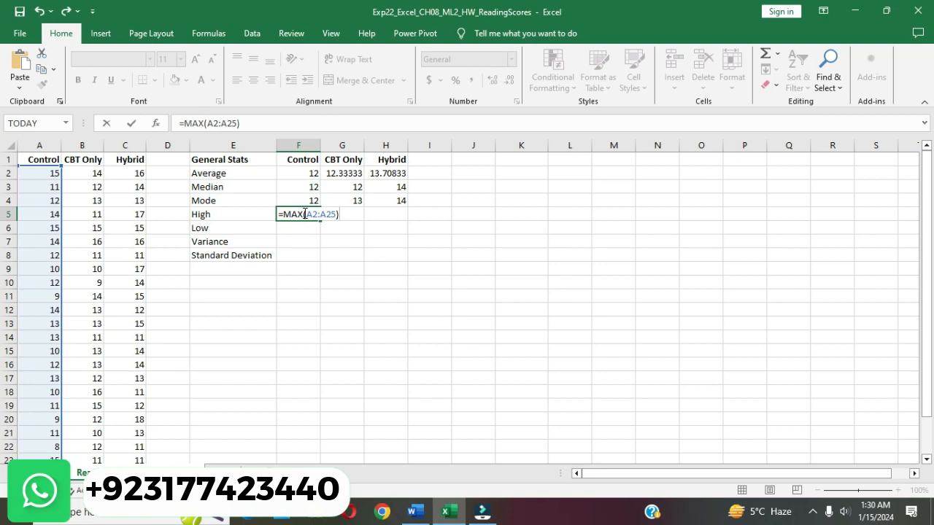
key(Return)
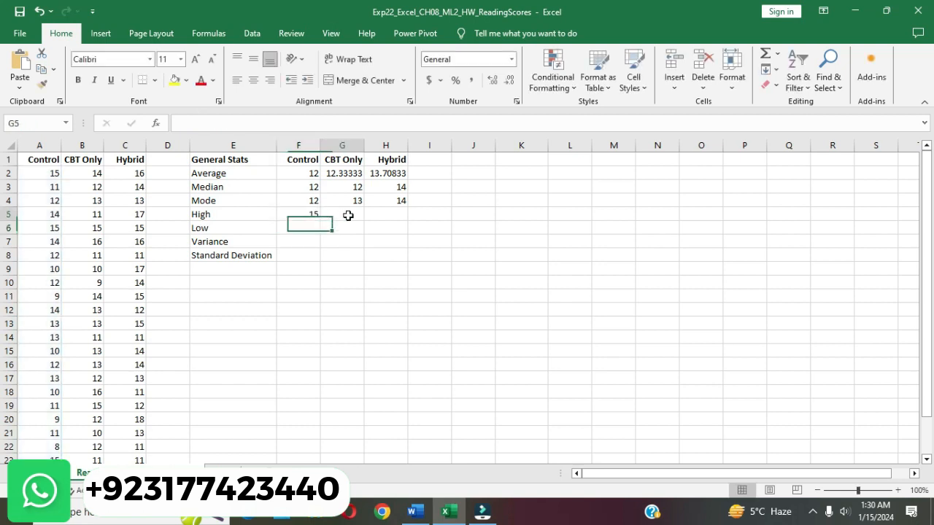
Enter =MAX(B2:B25) in cell G5 for the CBT Only group.
click(347, 216)
text(=)
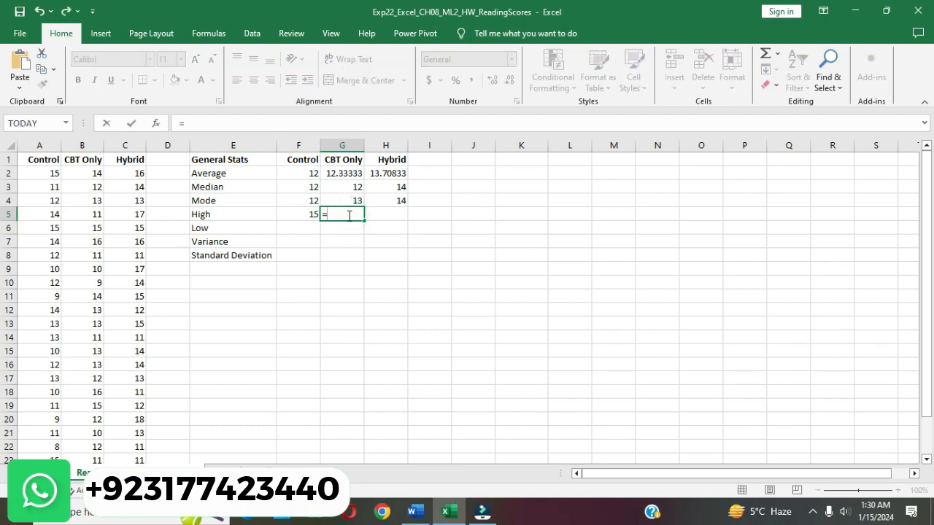
text(MAX)
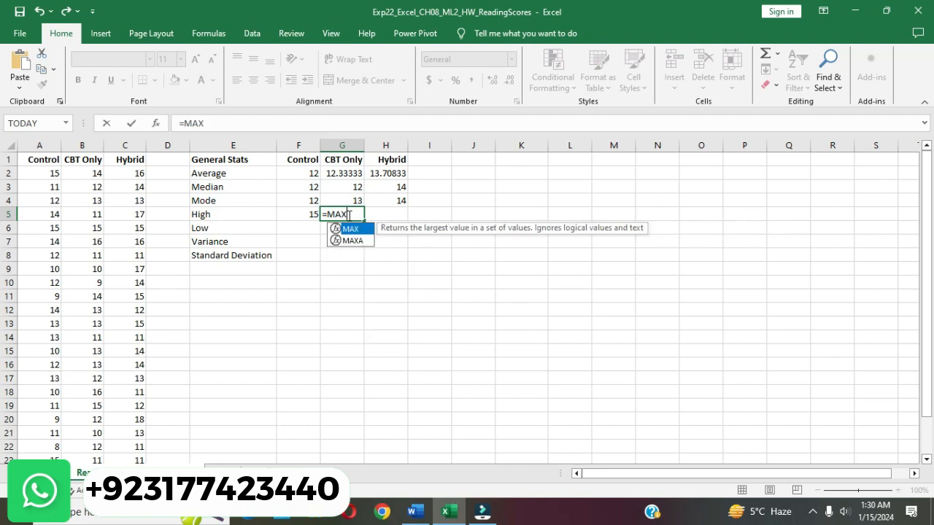
text(()
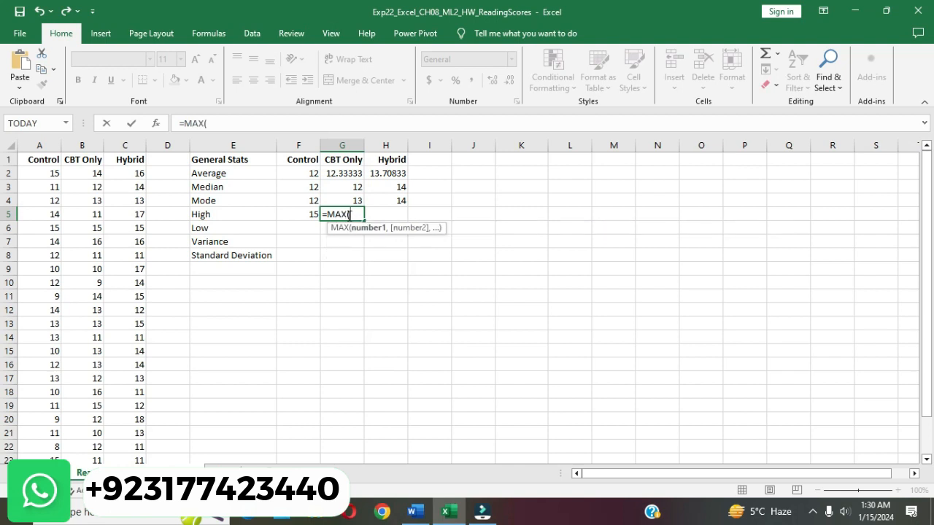
text(B2)
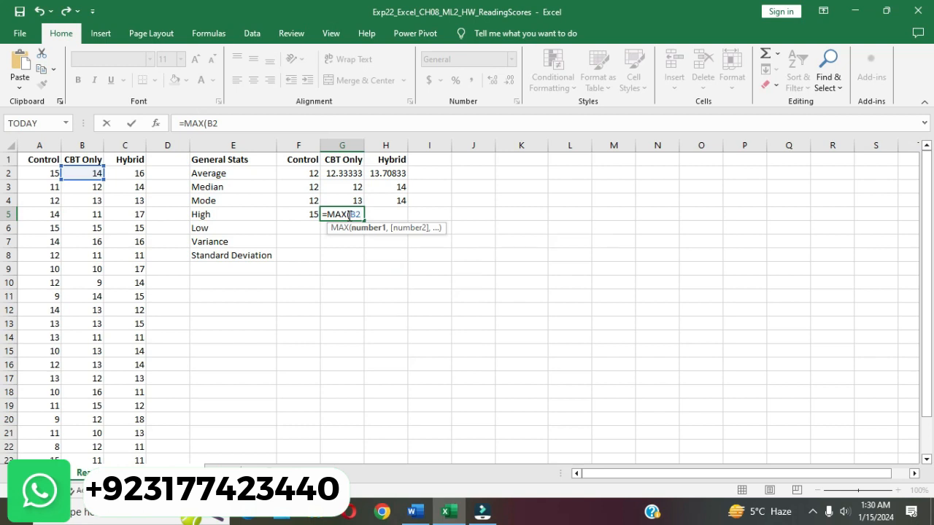
text(:B25)
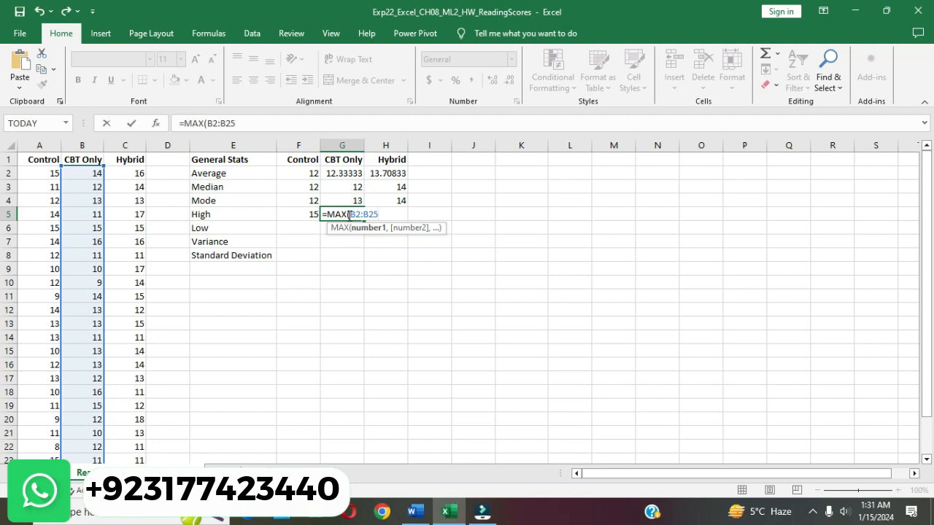
text())
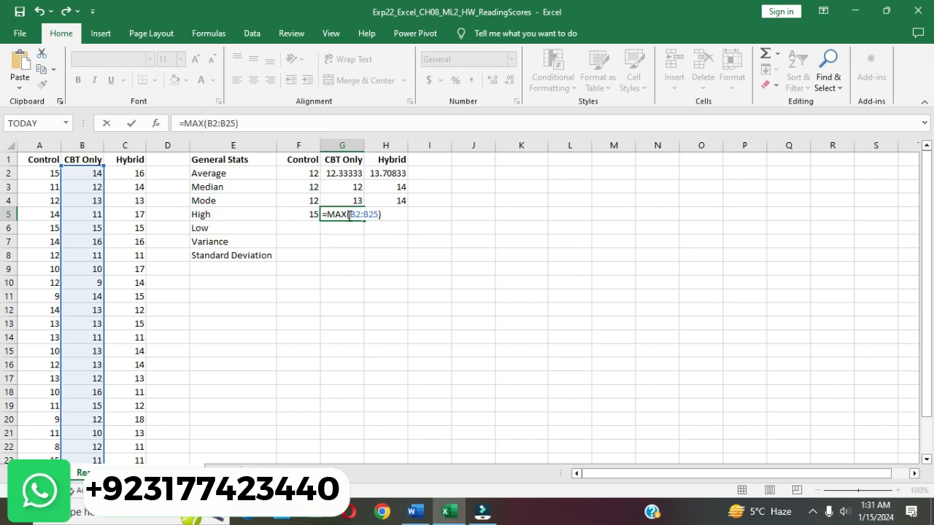
key(Return)
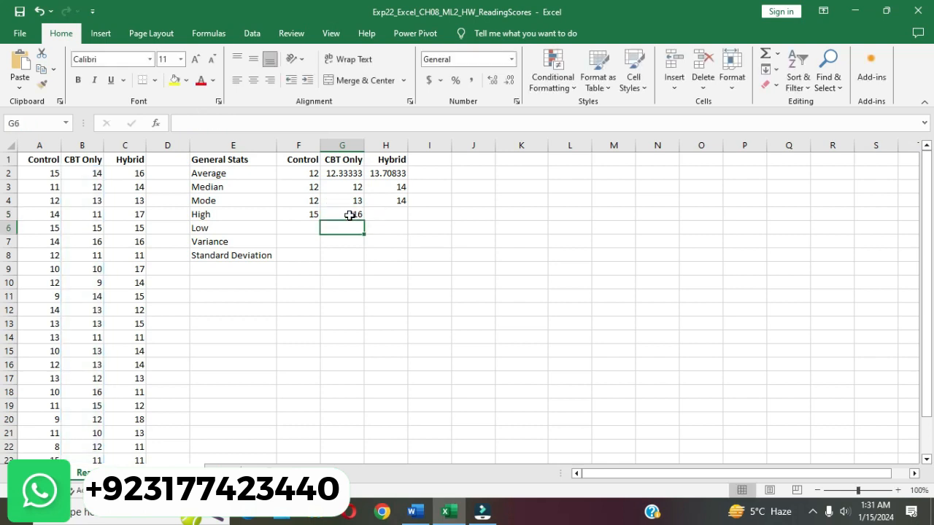
Enter =MAX(C2:C25) in cell H5 for the Hybrid group.
click(381, 213)
text(=)
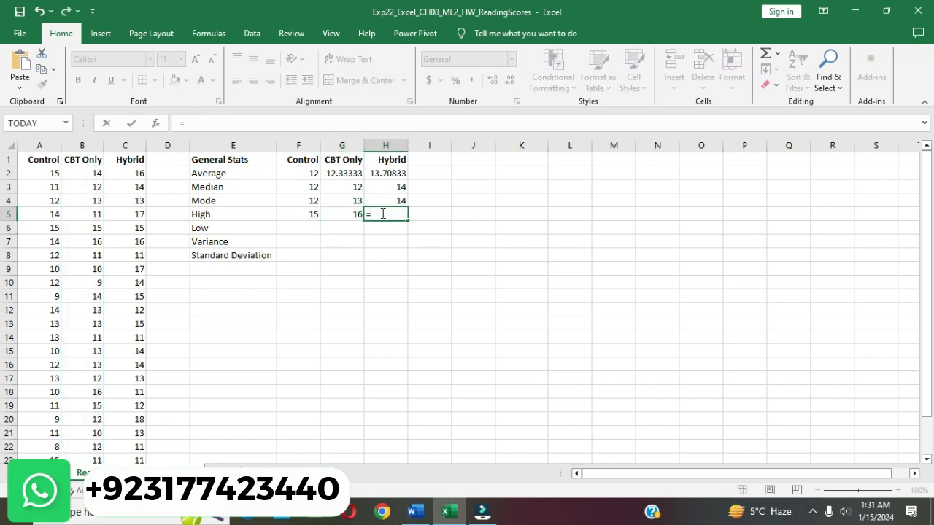
text(MAX)
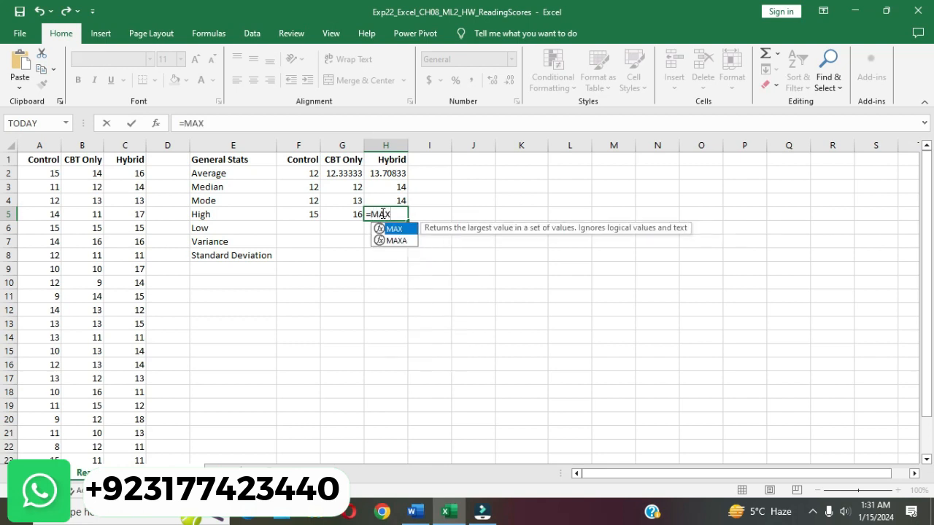
text(()
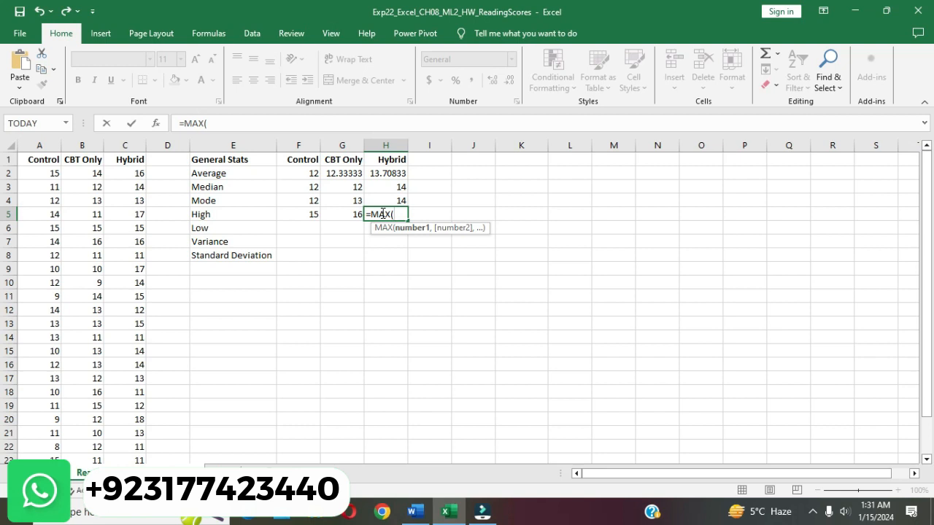
text(C2;)
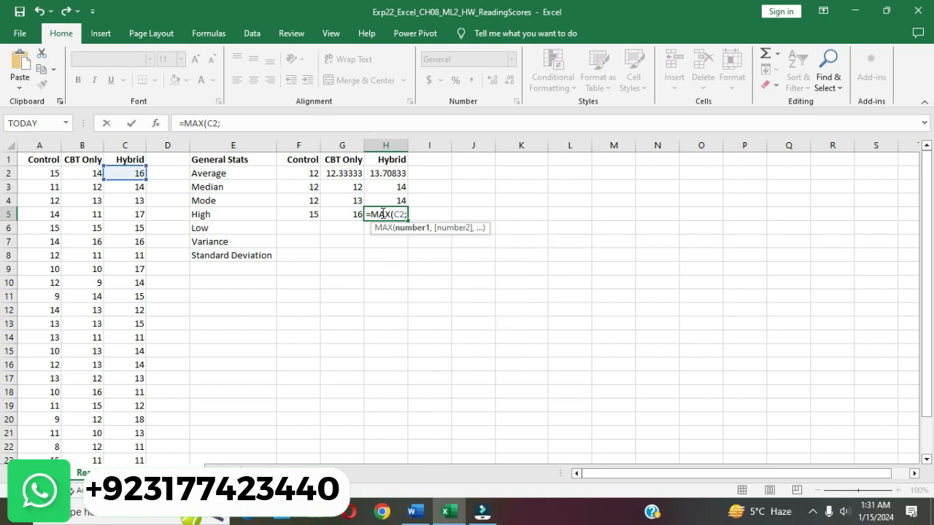
key(BackSpace)
text(:C25)
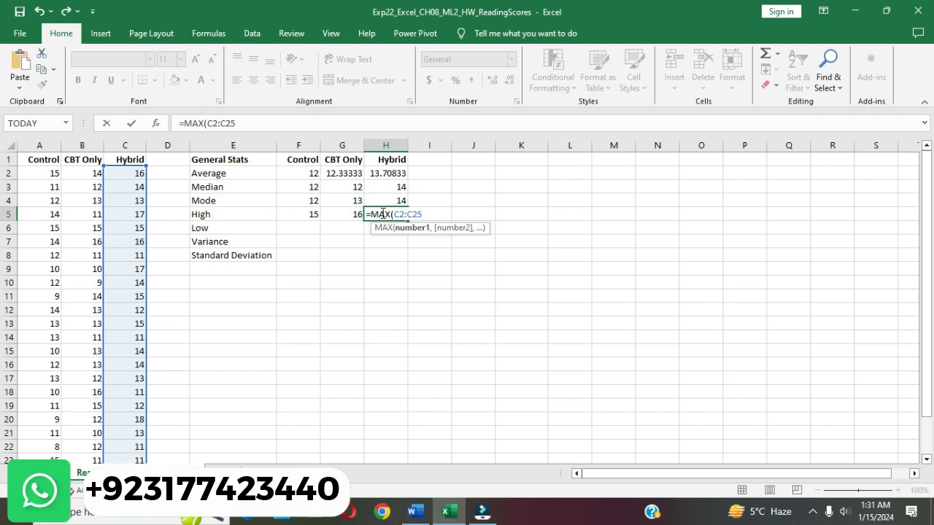
text())
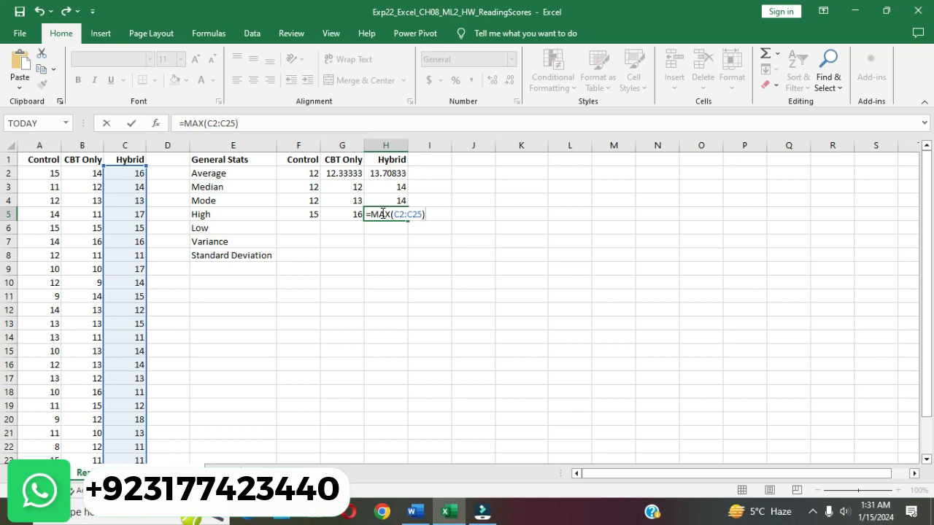
key(Return)
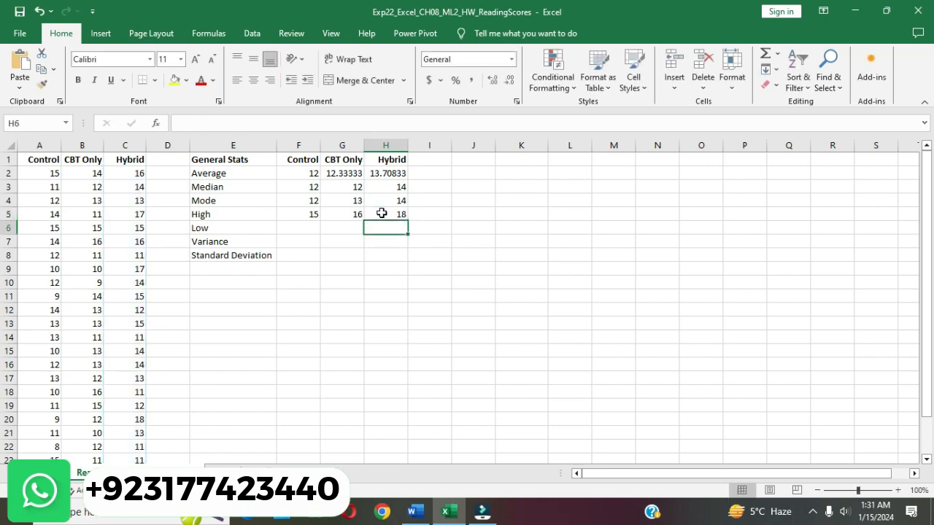
Switch to the Word instructions and remove the yellow highlight from instruction 5.
click(415, 513)
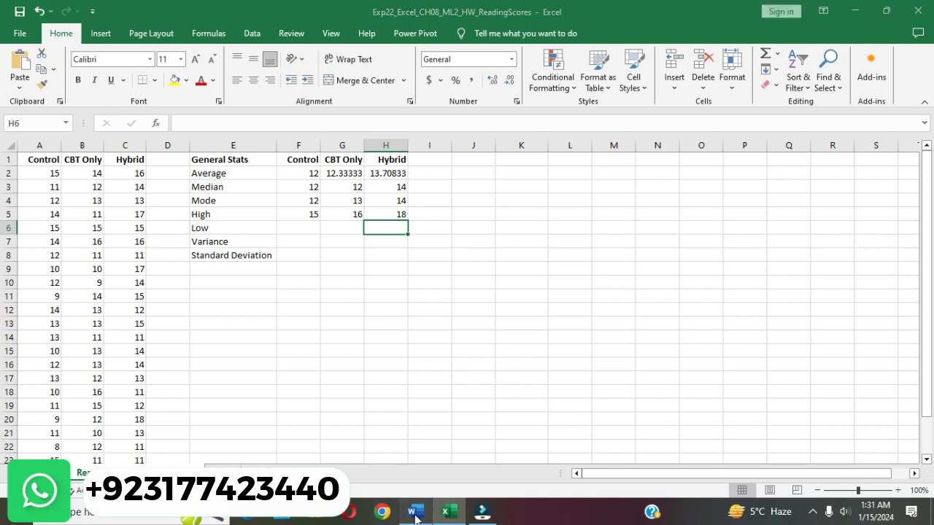
click(372, 174)
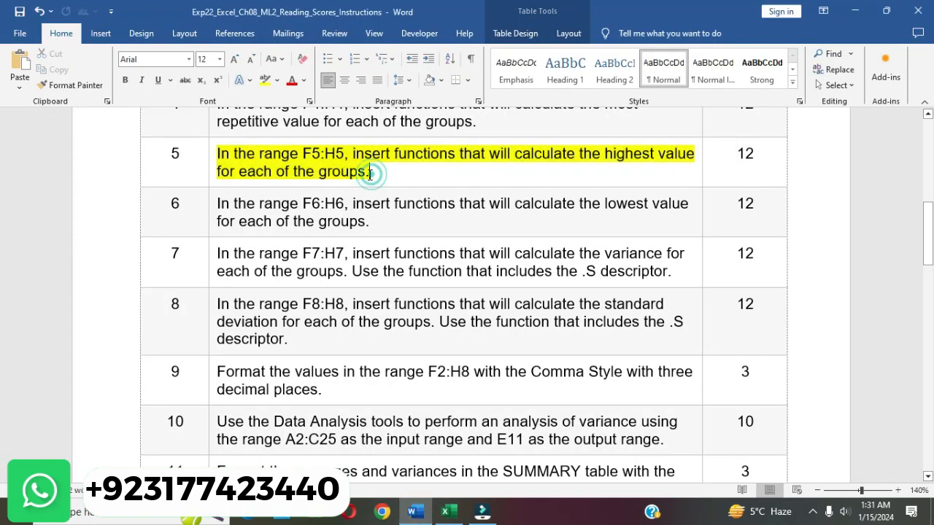
click(212, 158)
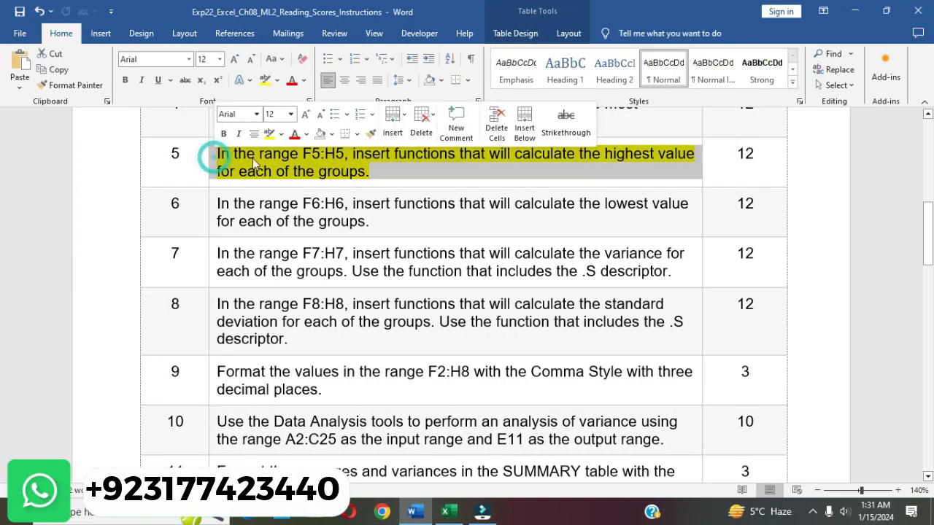
click(269, 136)
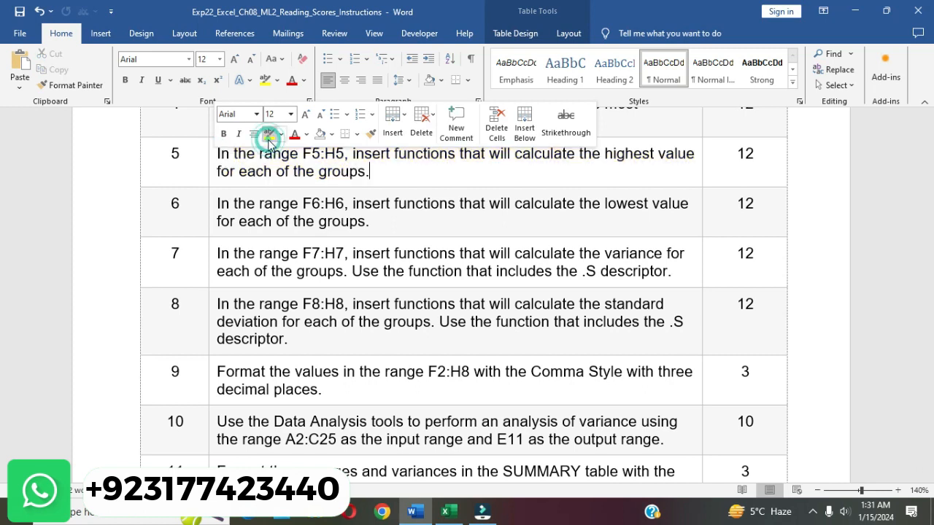
Highlight the text of instruction 6, about the lowest values in F6:H6, in yellow and select it for reading.
click(292, 221)
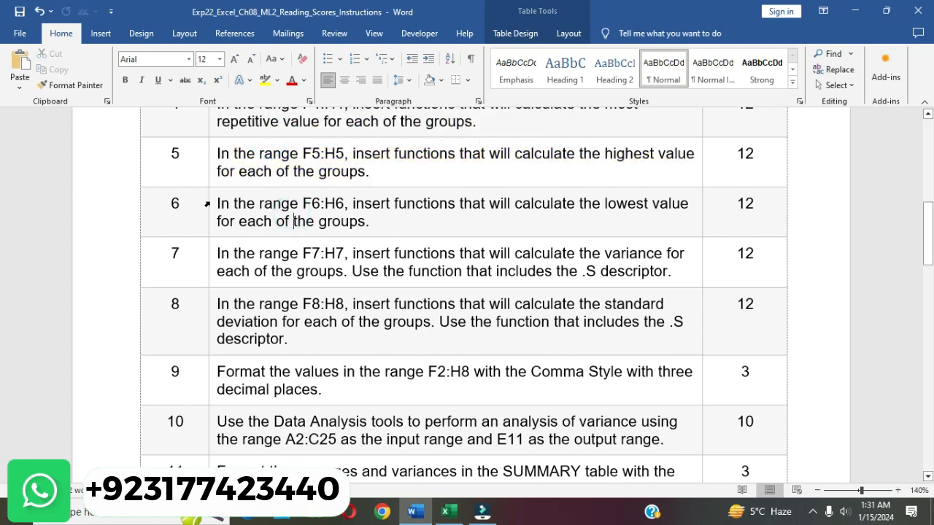
click(208, 201)
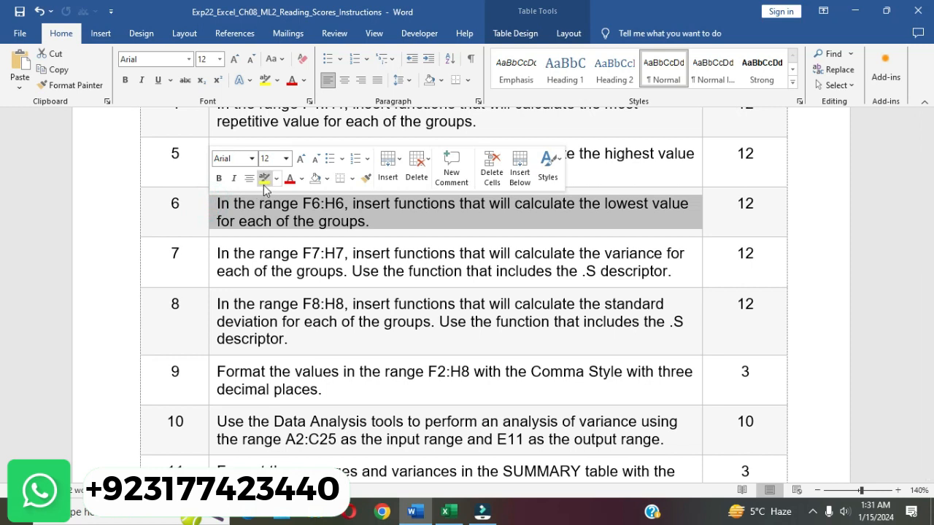
click(264, 178)
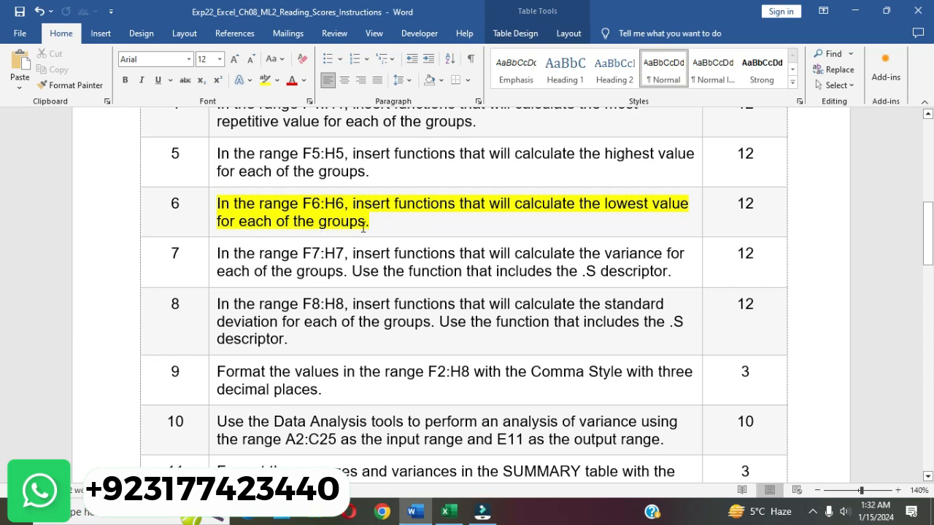
triple_click(216, 204)
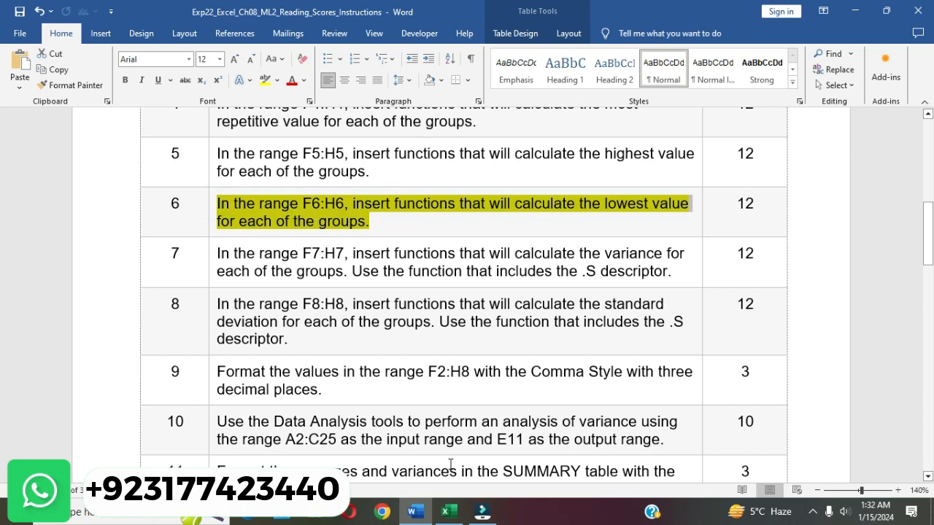
Switch to the Excel workbook and enter =MIN(A2:A25) in cell F6 for the Control group.
click(448, 512)
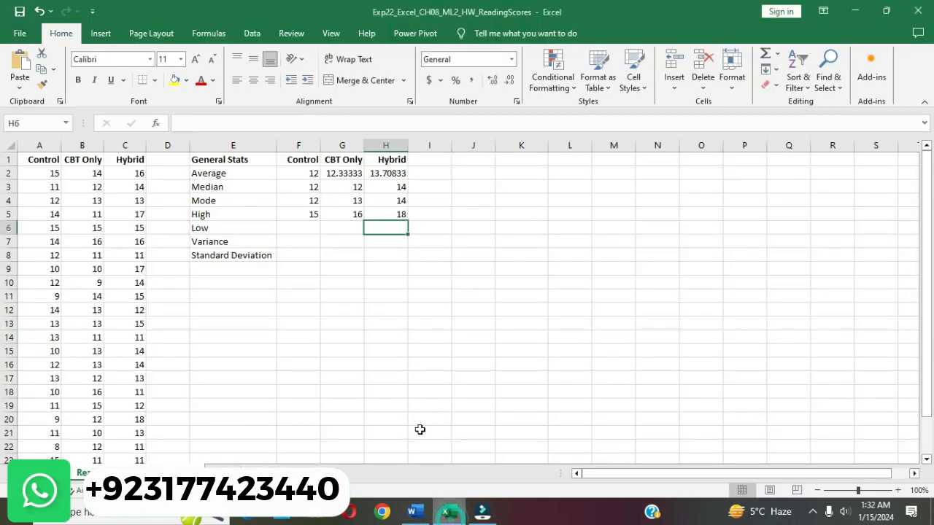
click(309, 233)
text(=)
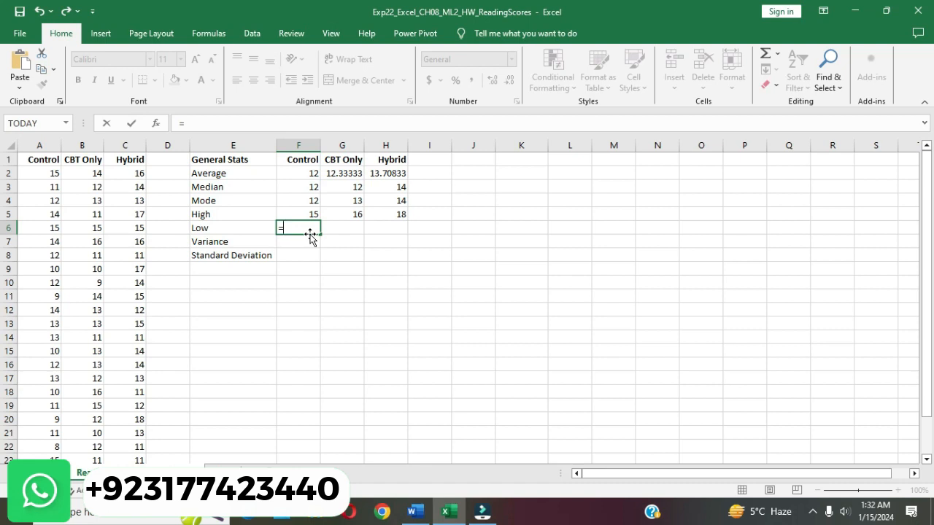
text(MIN)
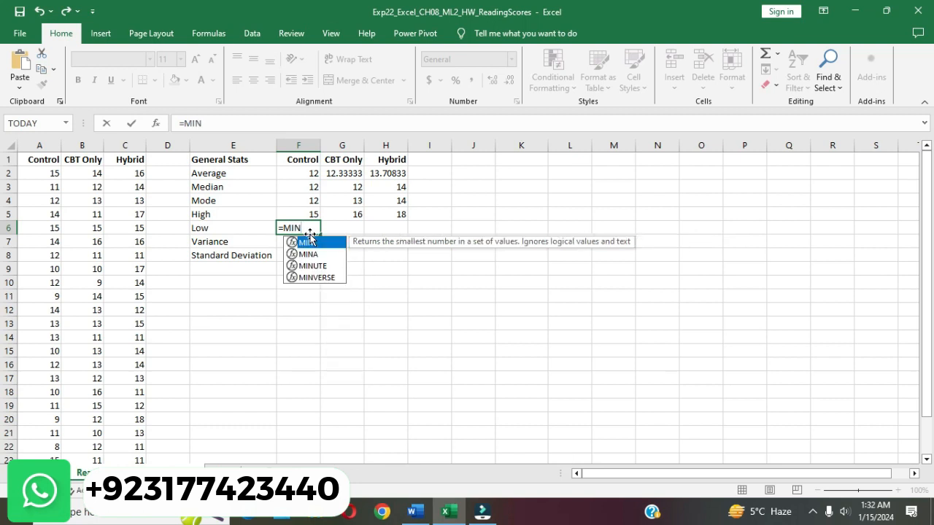
text(()
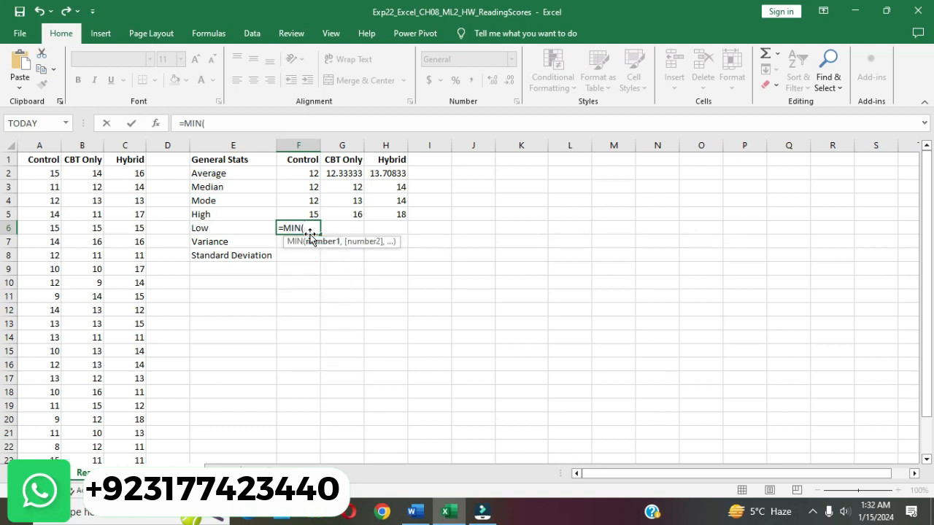
text(A2)
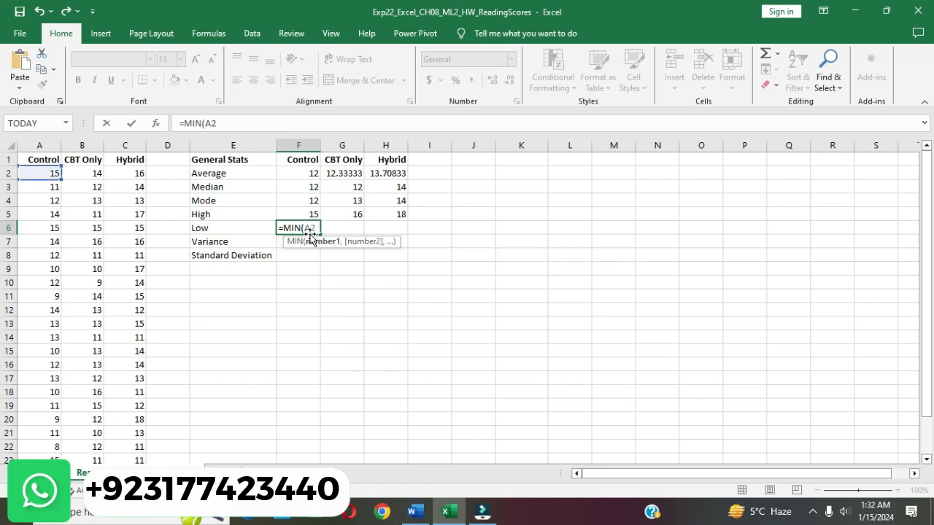
text(:A25)
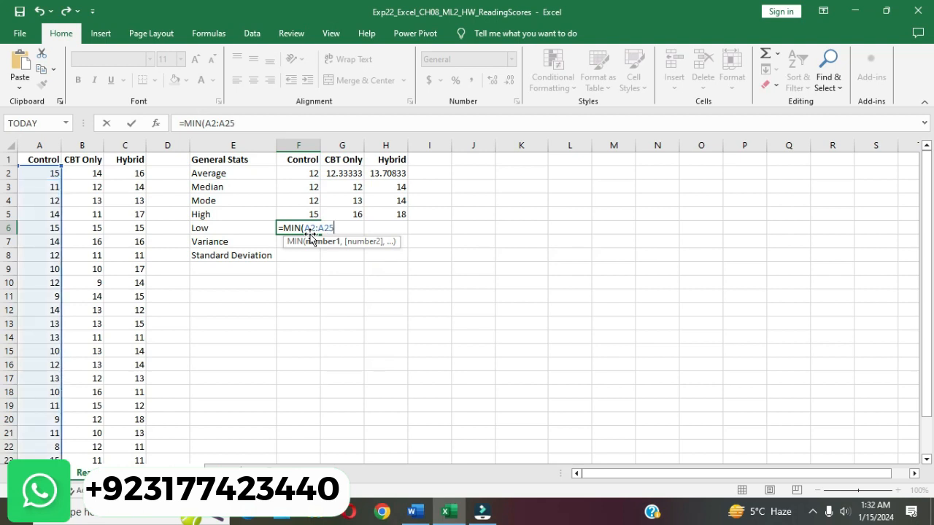
text())
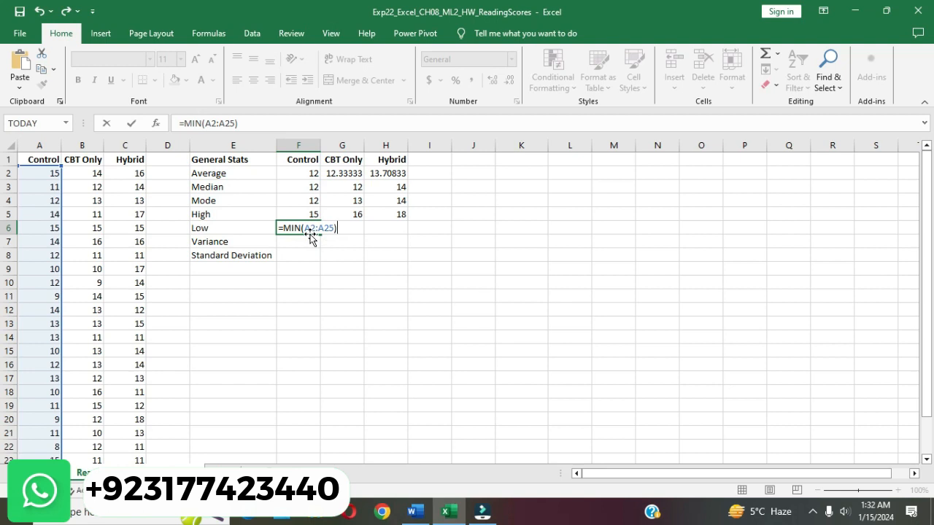
key(Return)
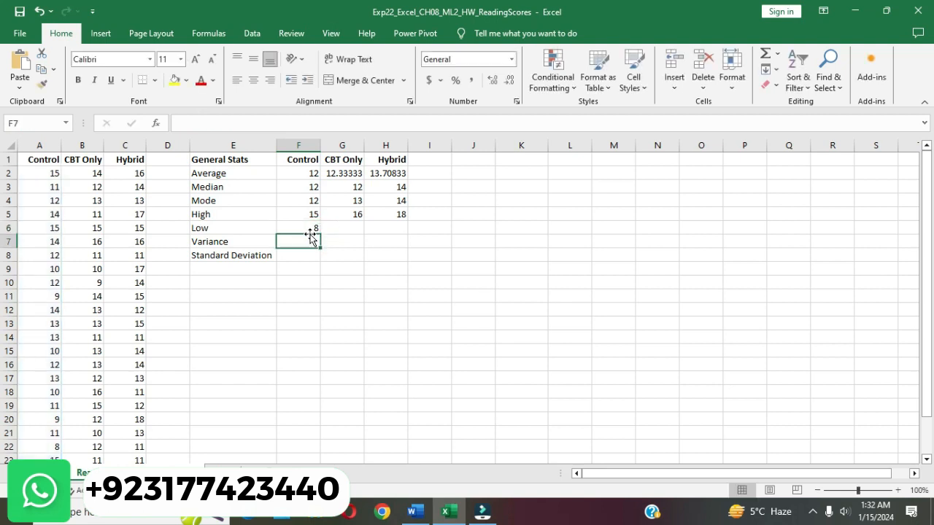
Enter =MIN(B2:B25) in cell G6 for the CBT Only group.
click(337, 228)
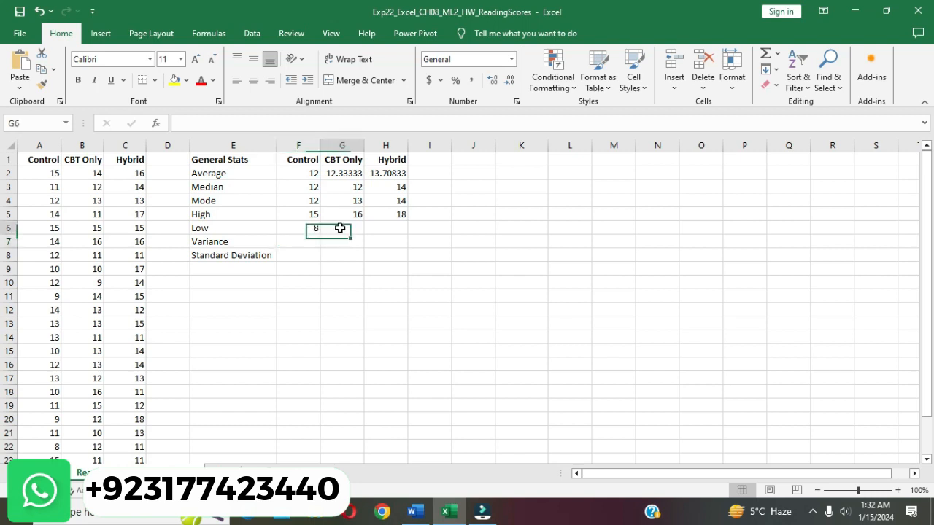
text(=M)
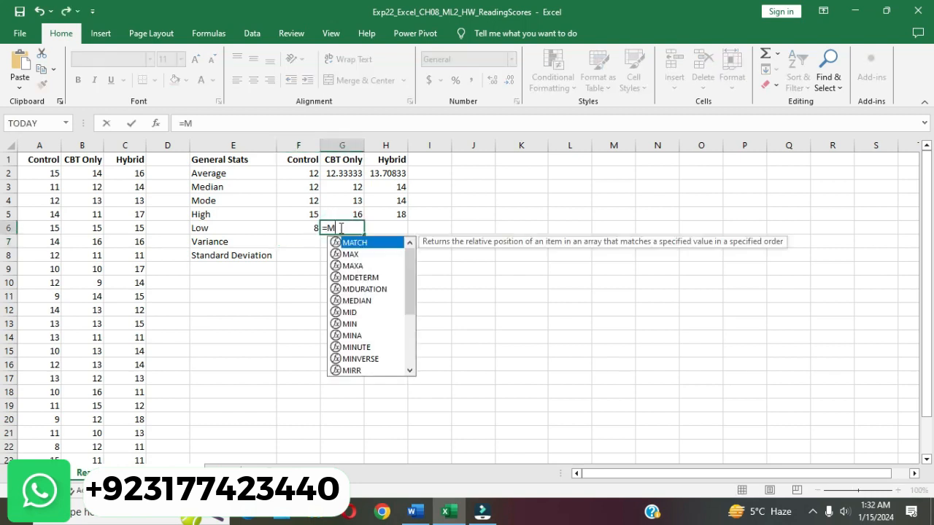
text(IN()
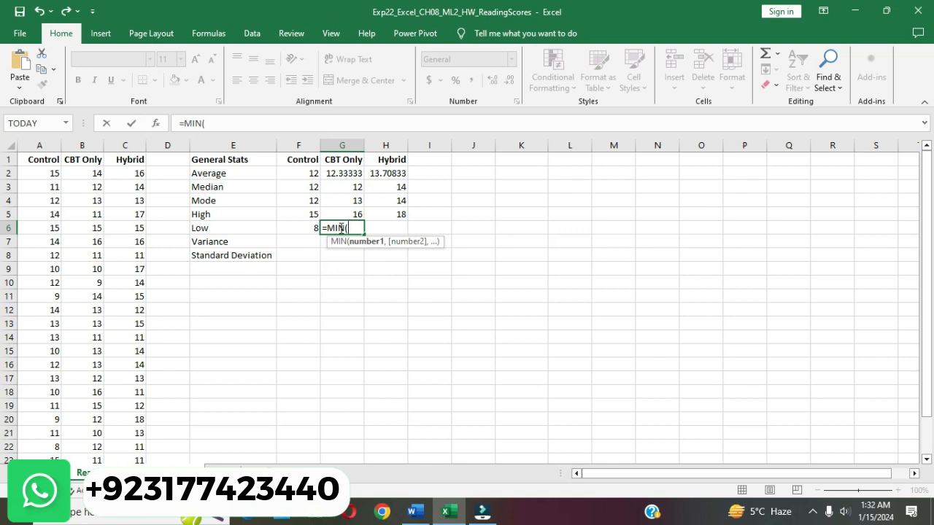
text(B2:)
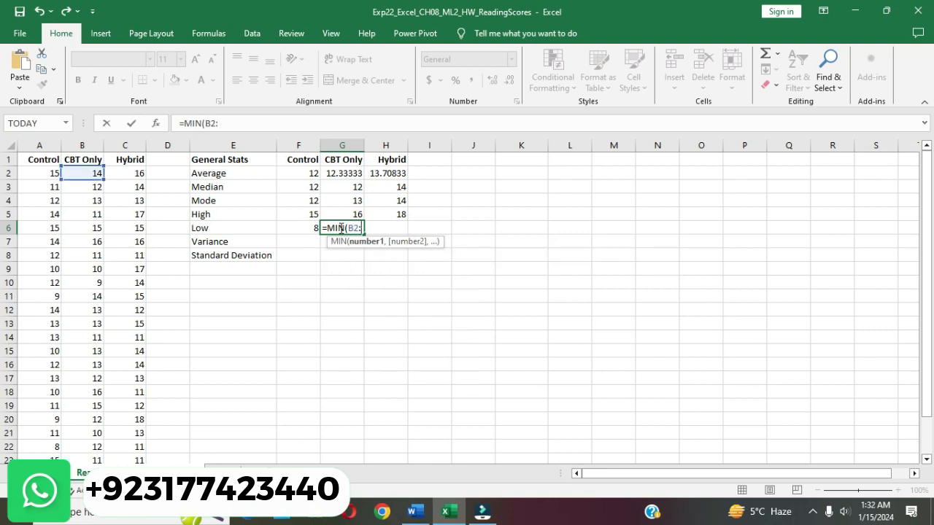
text(B25)
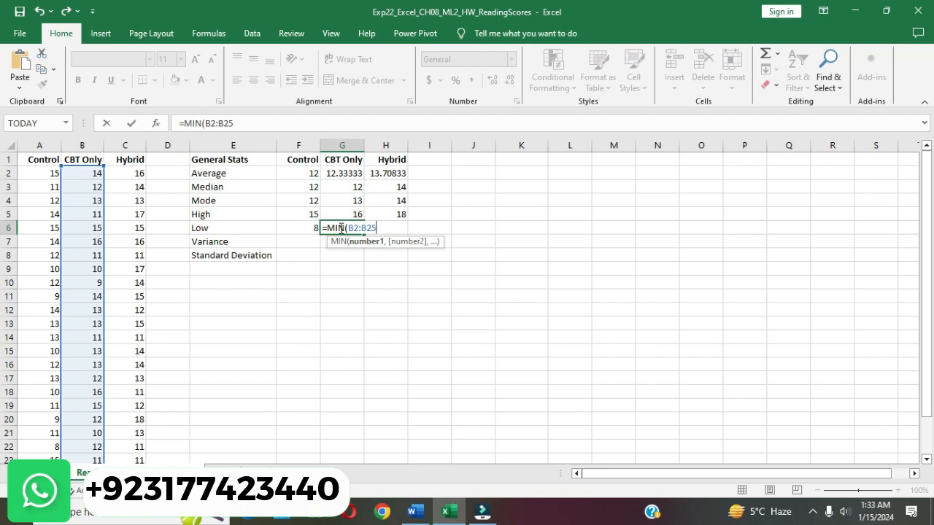
text())
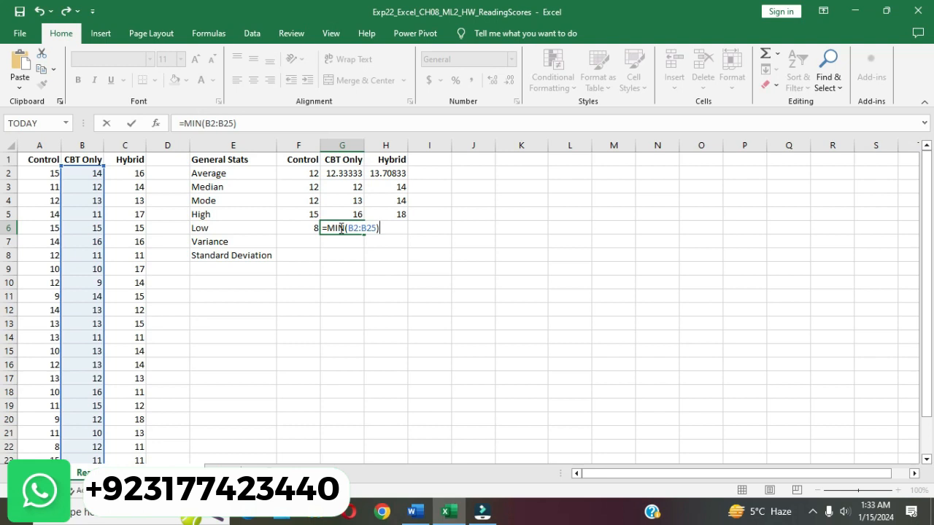
key(Return)
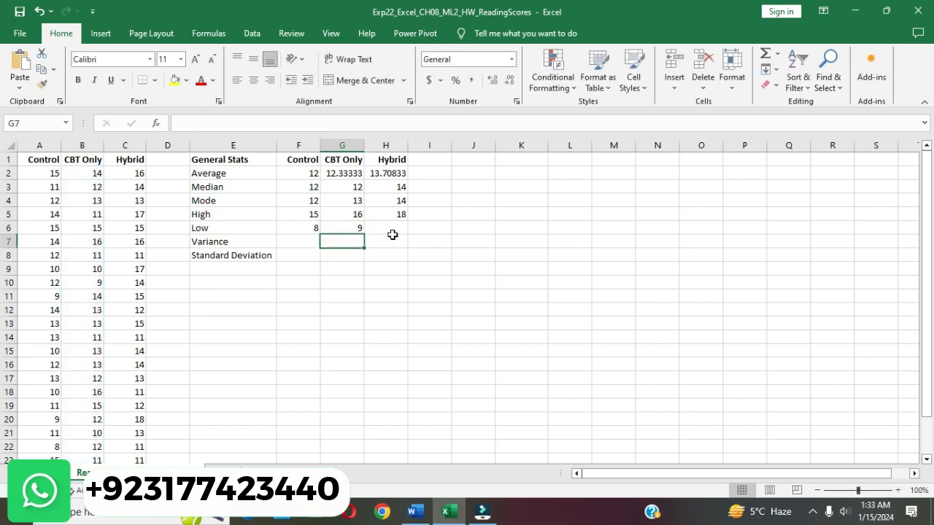
Enter =MIN(C2:C25) in cell H6 for the Hybrid group.
click(395, 228)
text(=)
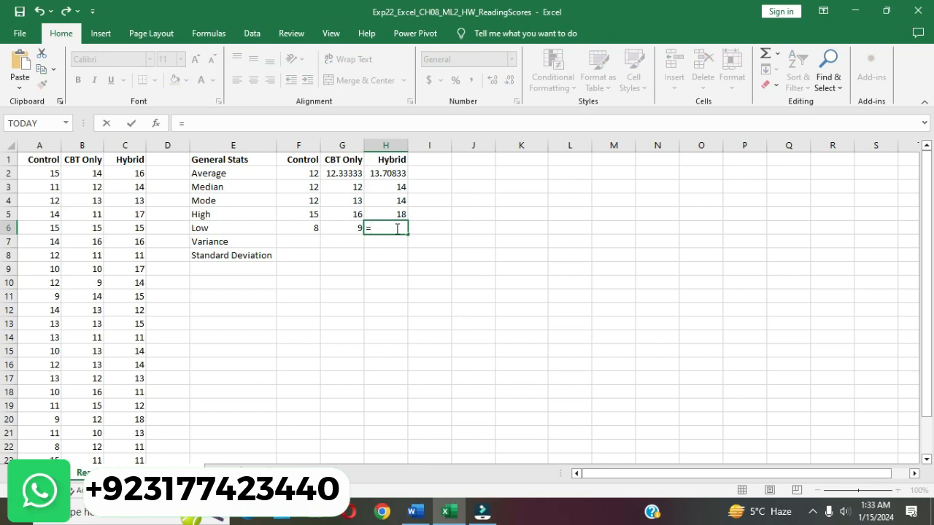
text(MIN)
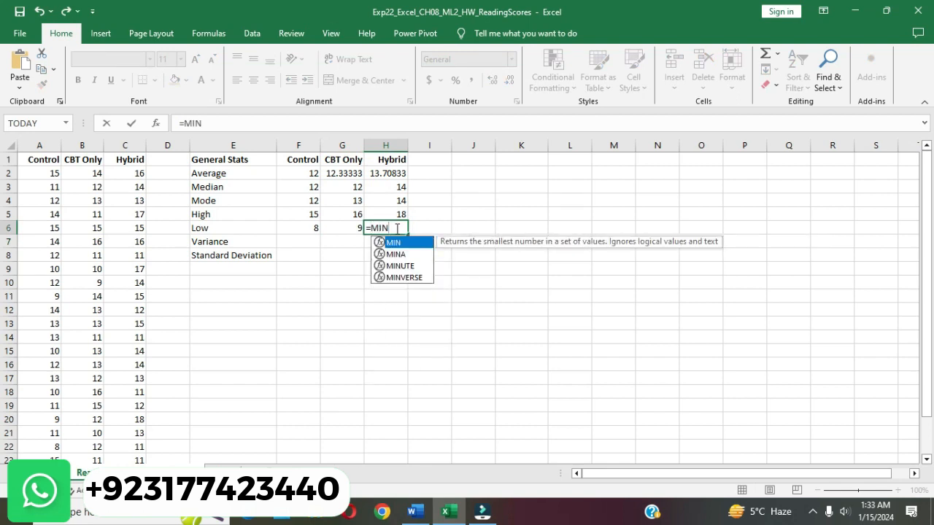
text(()
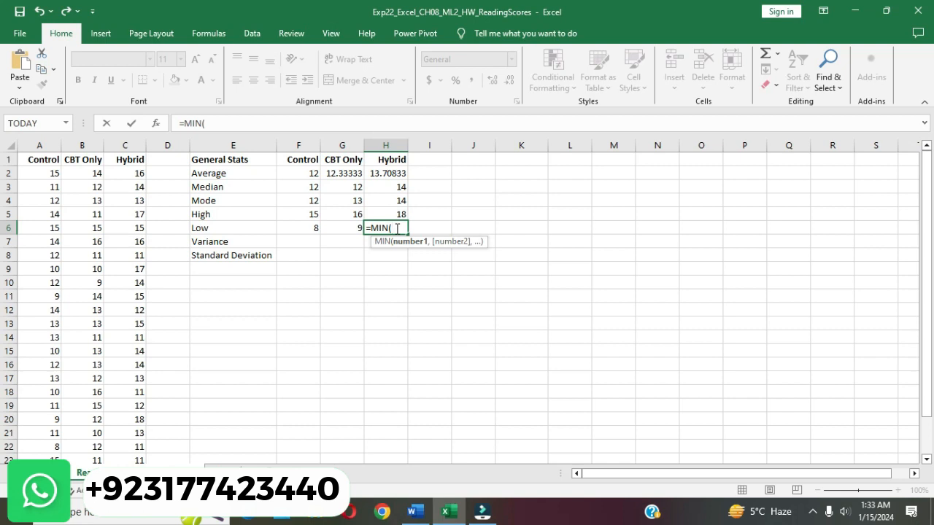
text(C2)
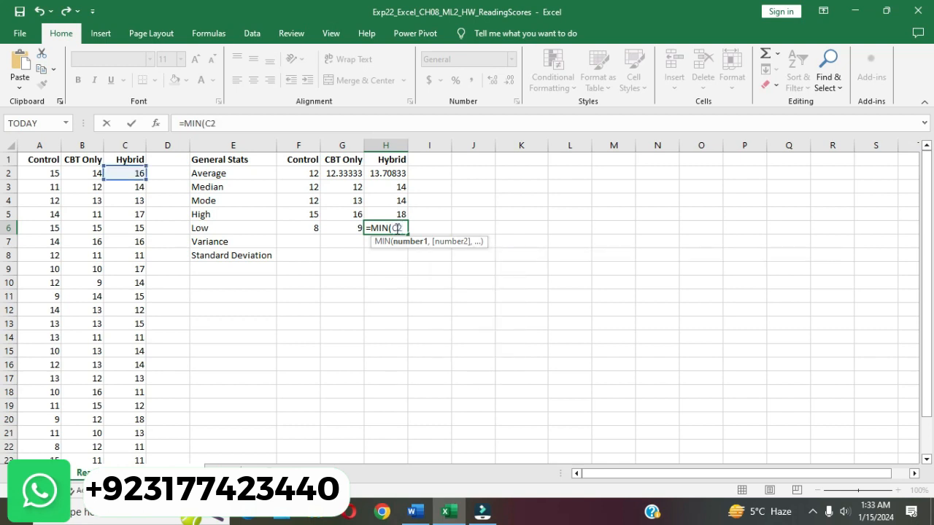
text(:C25)
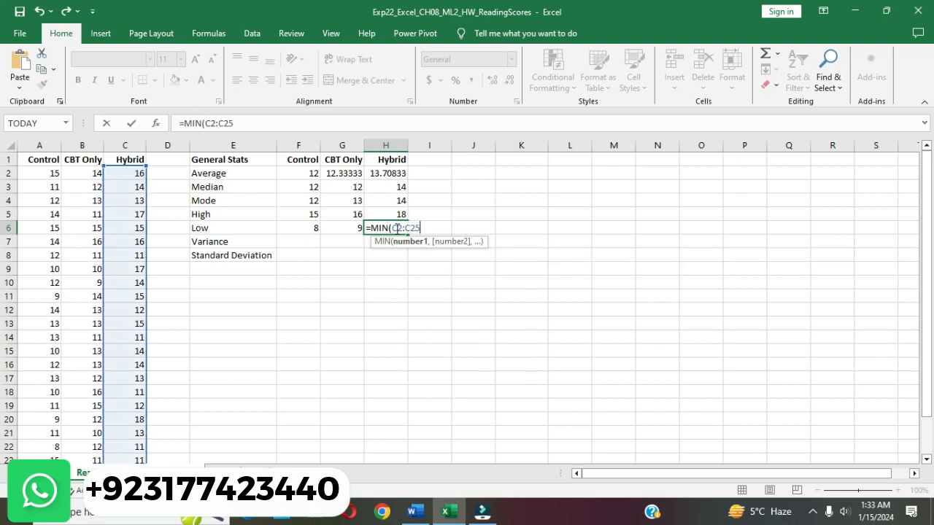
text())
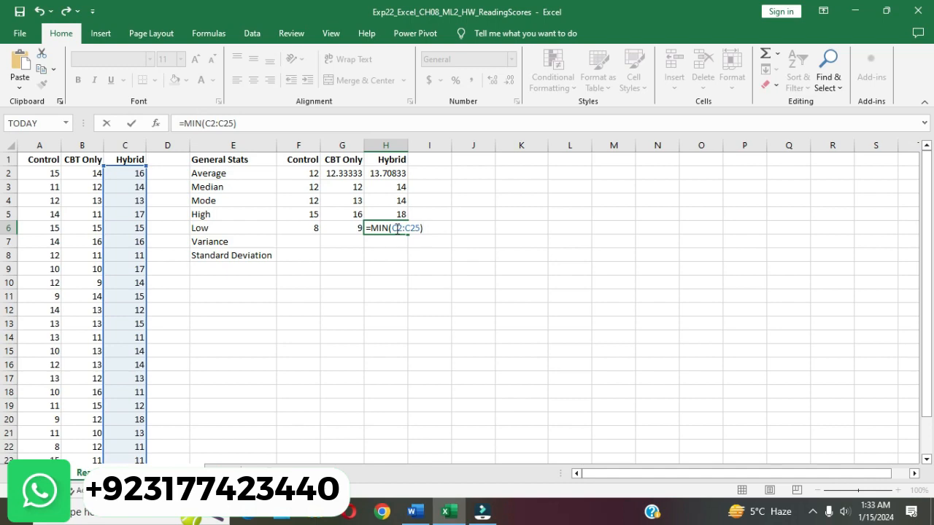
key(Return)
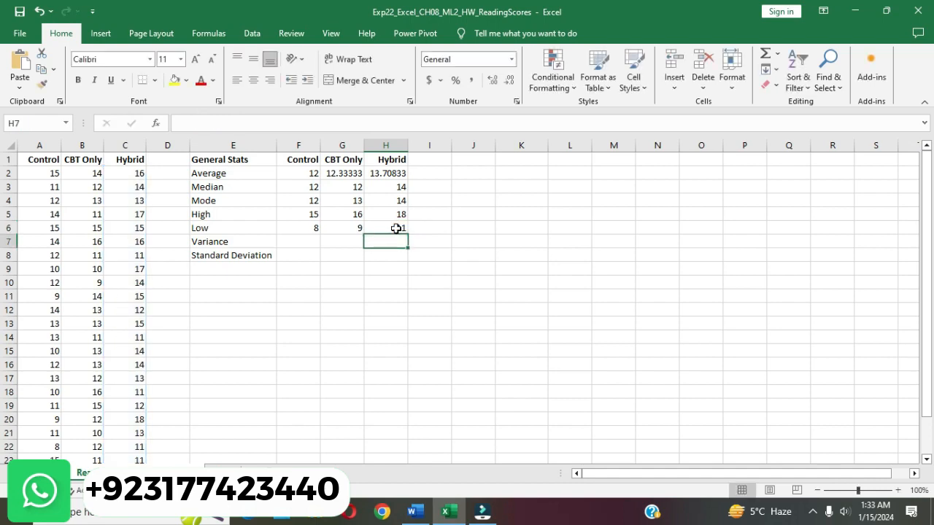
Switch to the Word instructions and remove the yellow highlight from instruction 6.
click(415, 512)
click(293, 221)
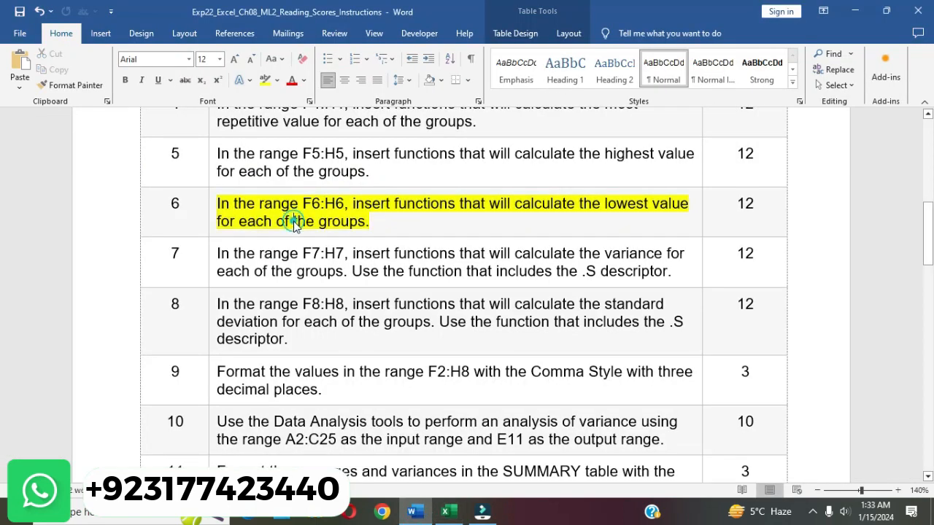
click(210, 210)
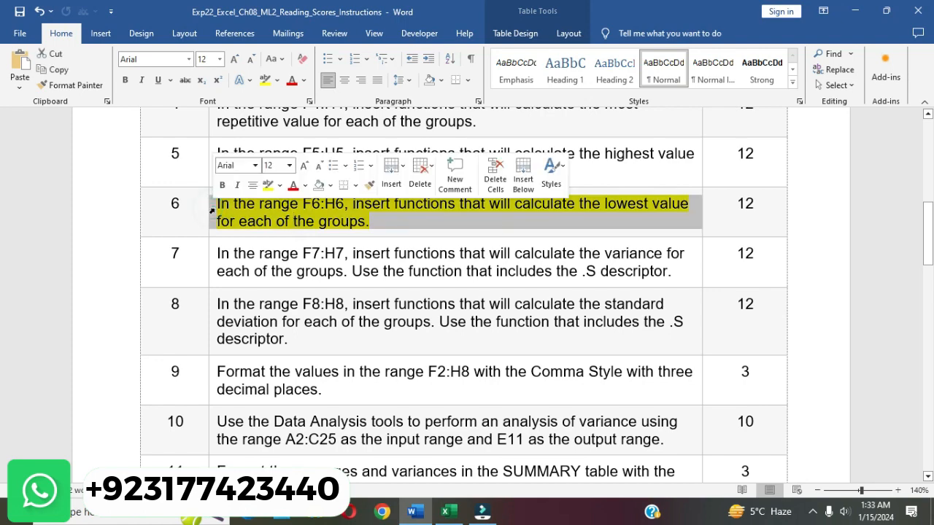
click(268, 185)
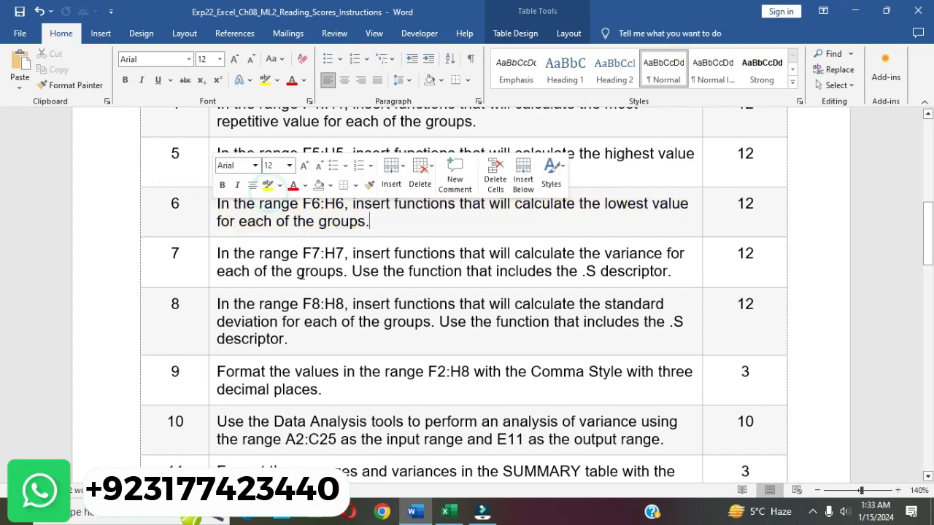
Highlight the text of instruction 7, about the variance in F7:H7, in yellow and select it for reading.
scroll(302, 271, down, 5)
scroll(302, 280, up, 5)
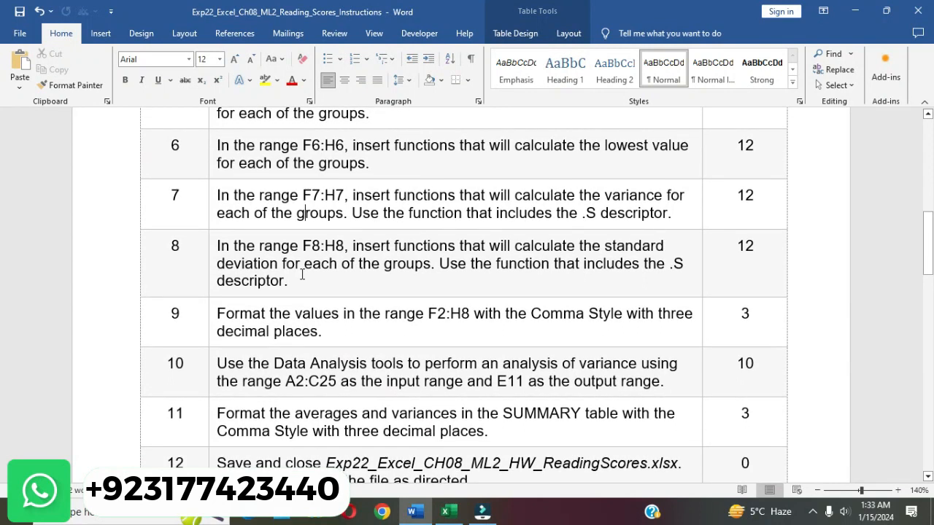
click(212, 202)
click(269, 177)
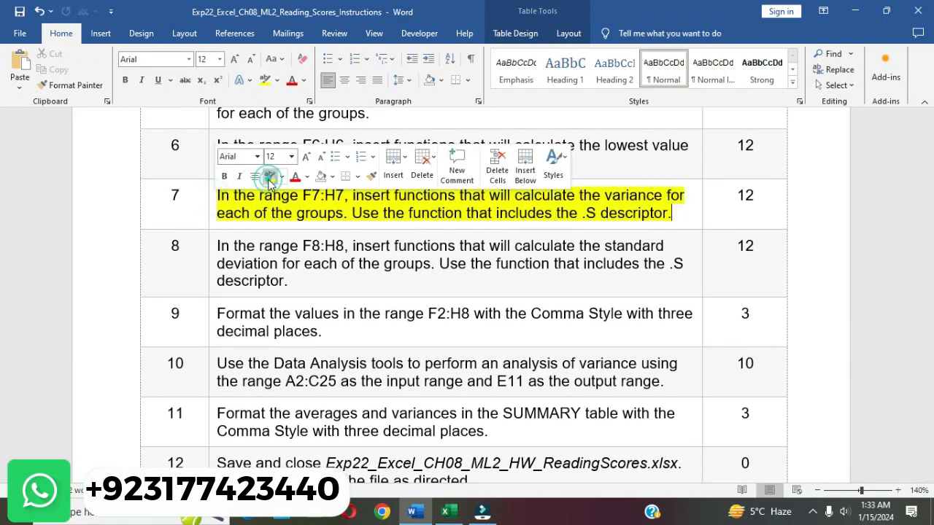
click(275, 202)
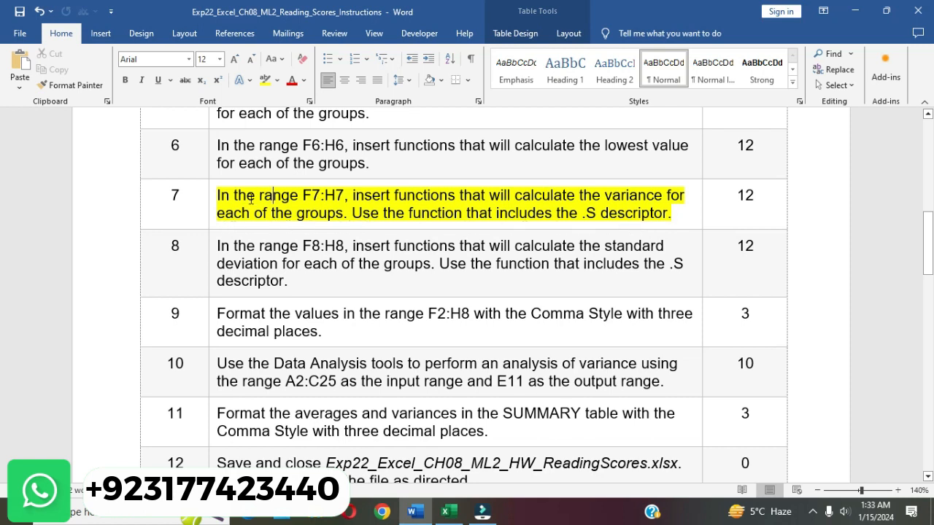
drag(220, 195, 677, 211)
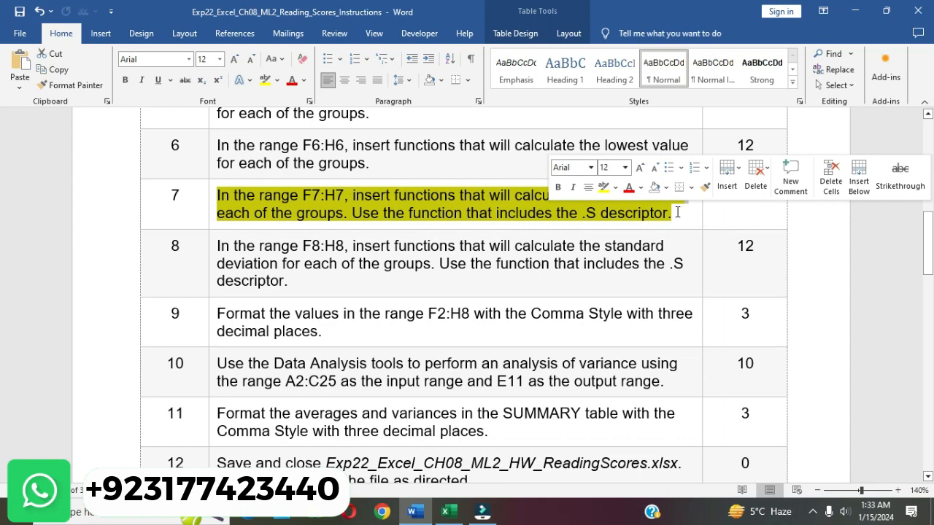
Switch to the Excel workbook and enter =VAR.S(A2:A25) in cell F7 for the Control group.
click(448, 513)
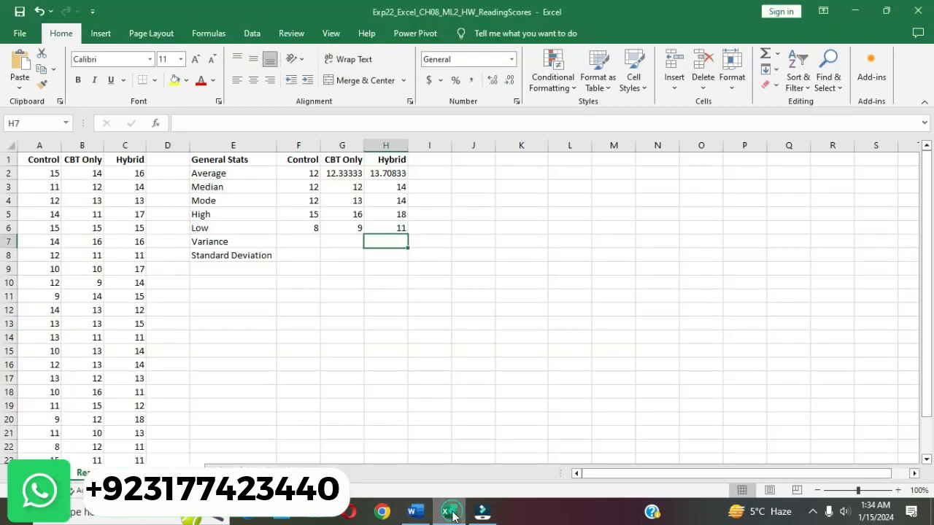
text(=)
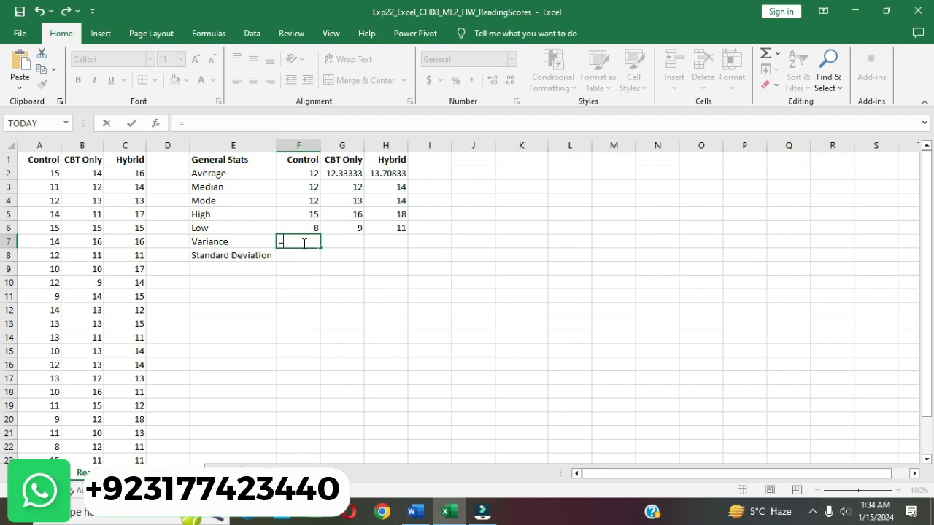
text(VAR)
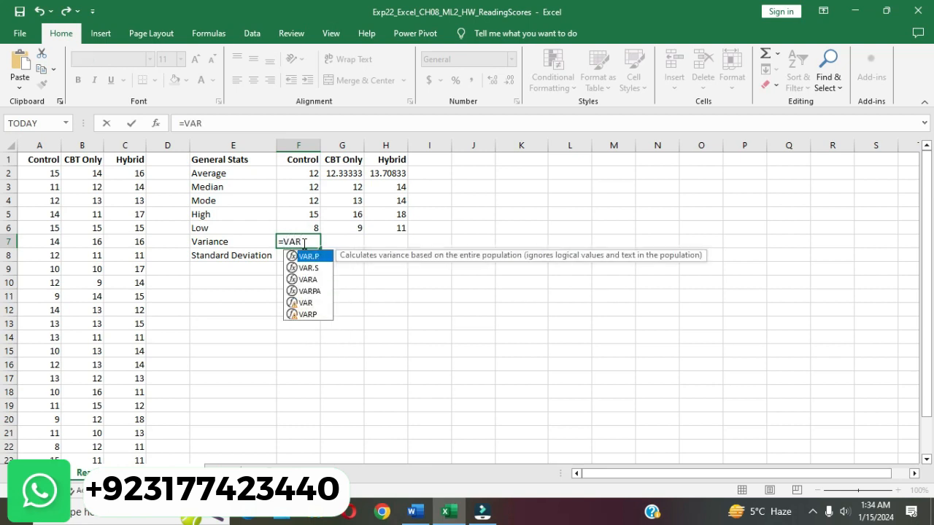
text(.S)
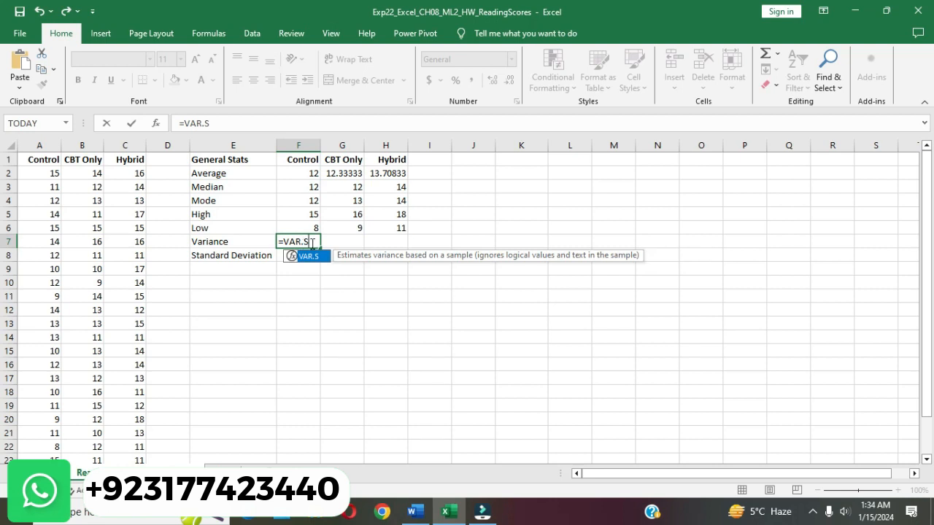
text((A2)
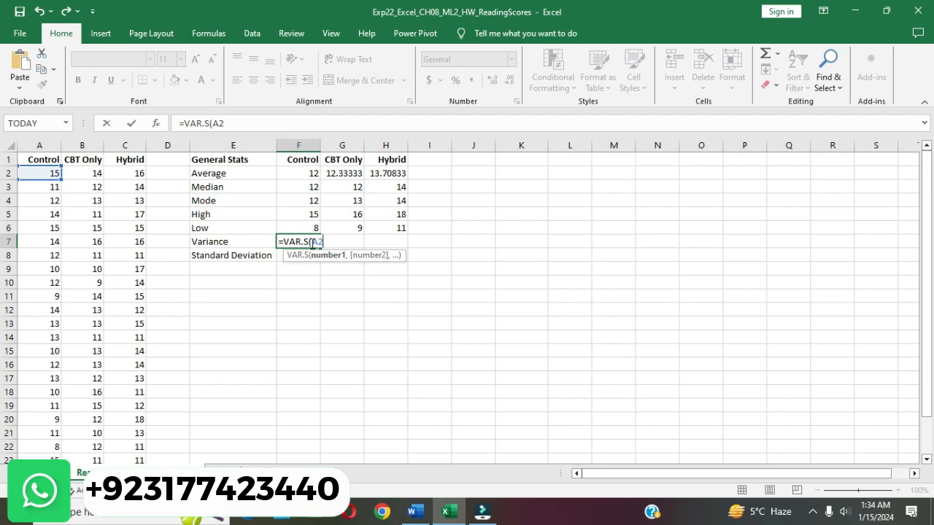
text(:A25)
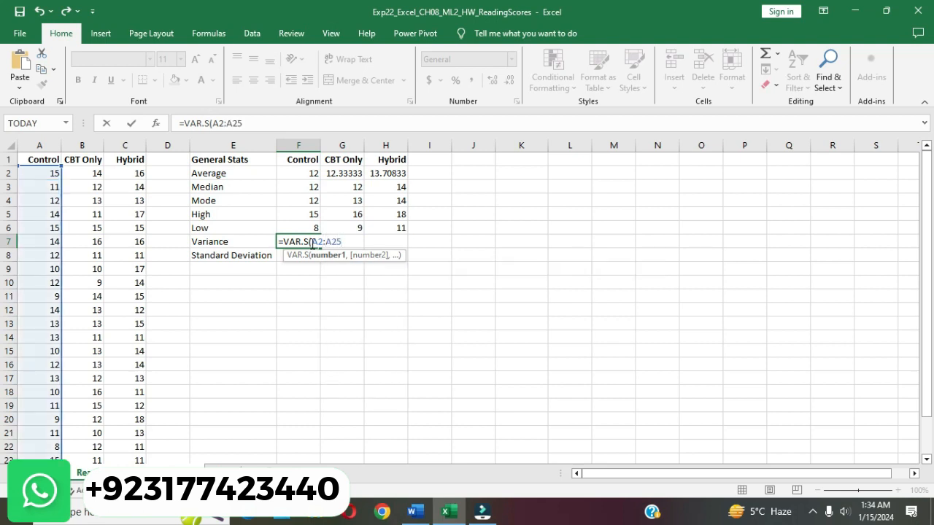
text())
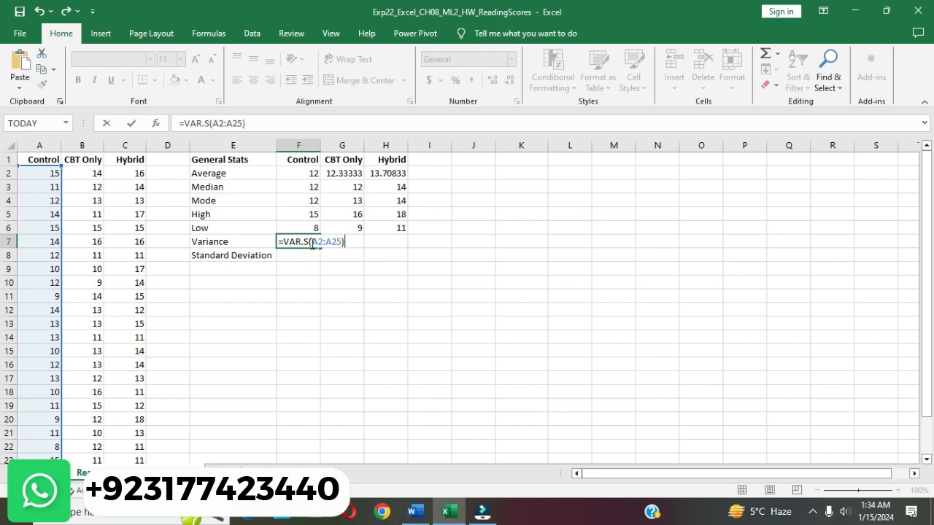
key(Return)
Enter =VAR.S(B2:B25) in cell G7 for the CBT Only group.
click(335, 243)
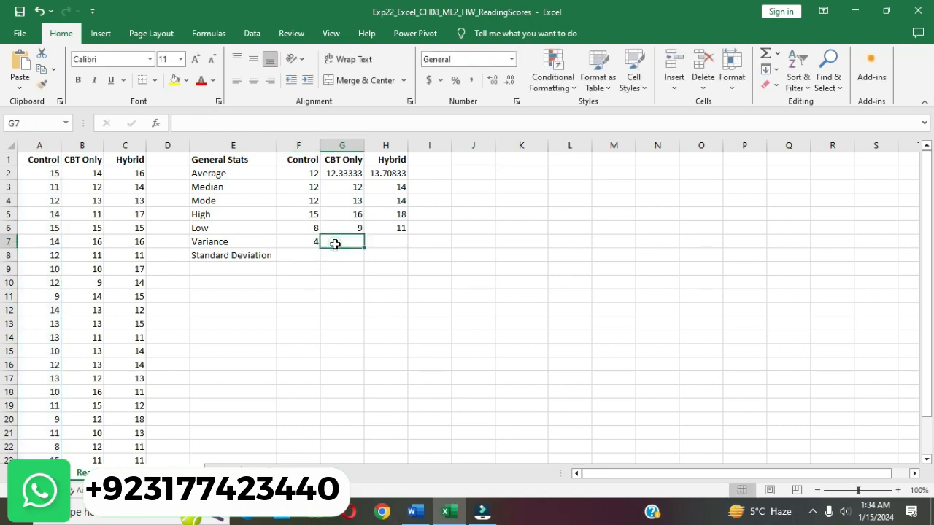
text(=)
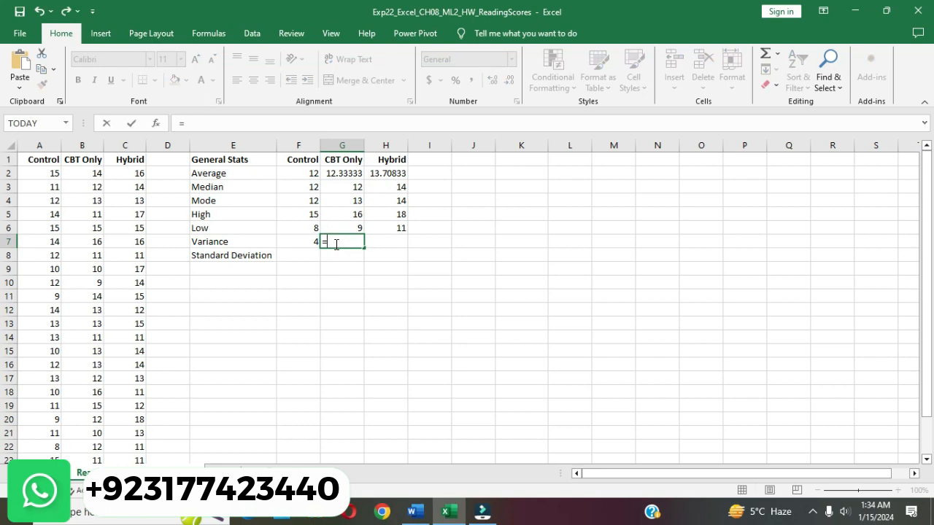
text(VAR)
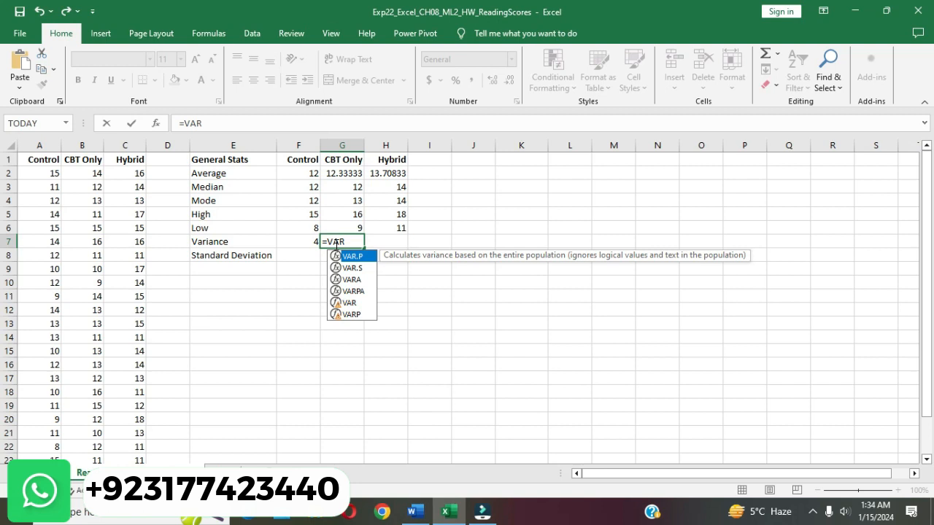
text(.S)
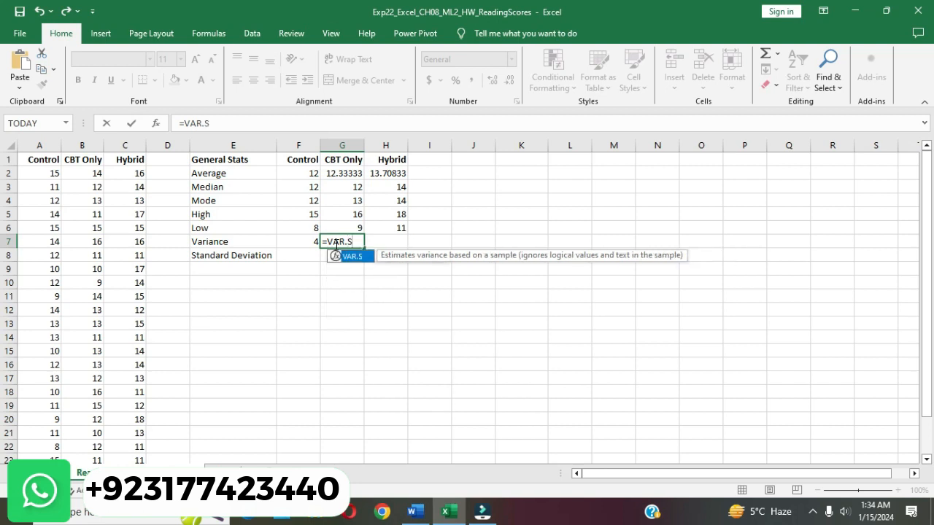
text(()
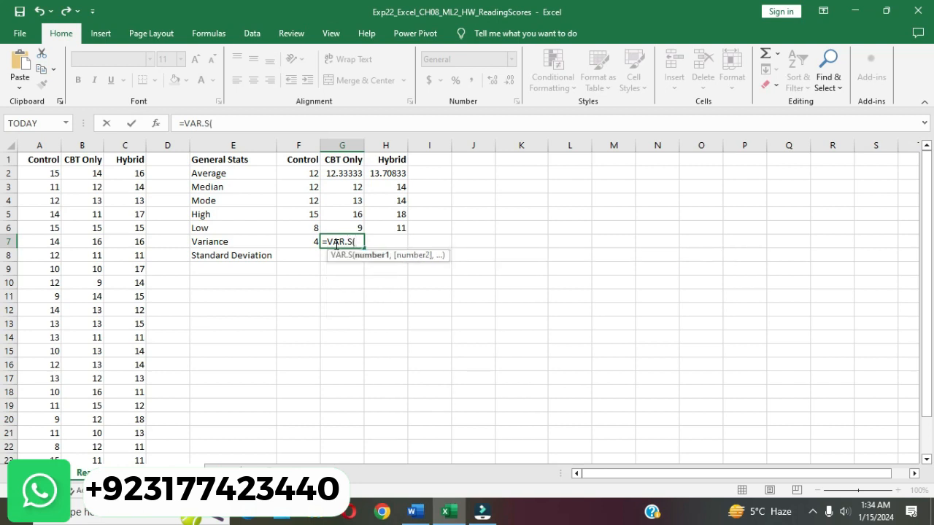
text(B2)
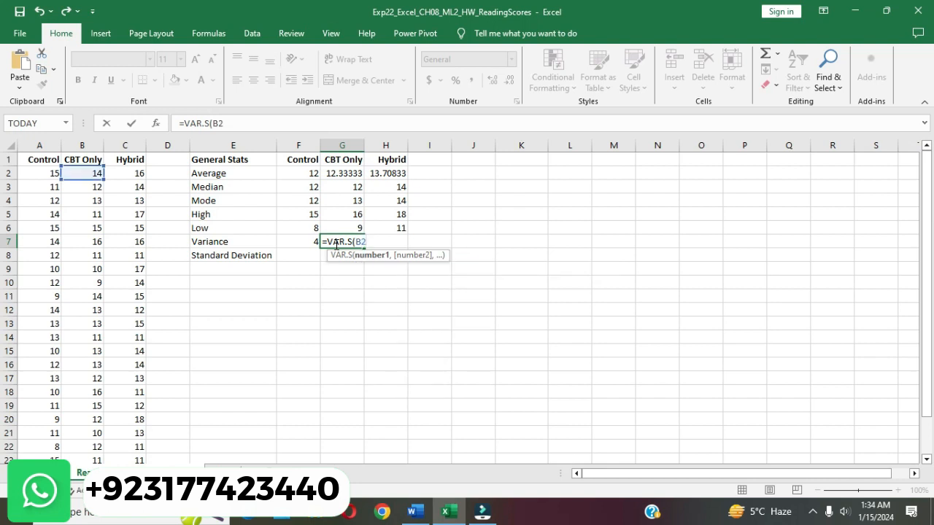
text(:B25)
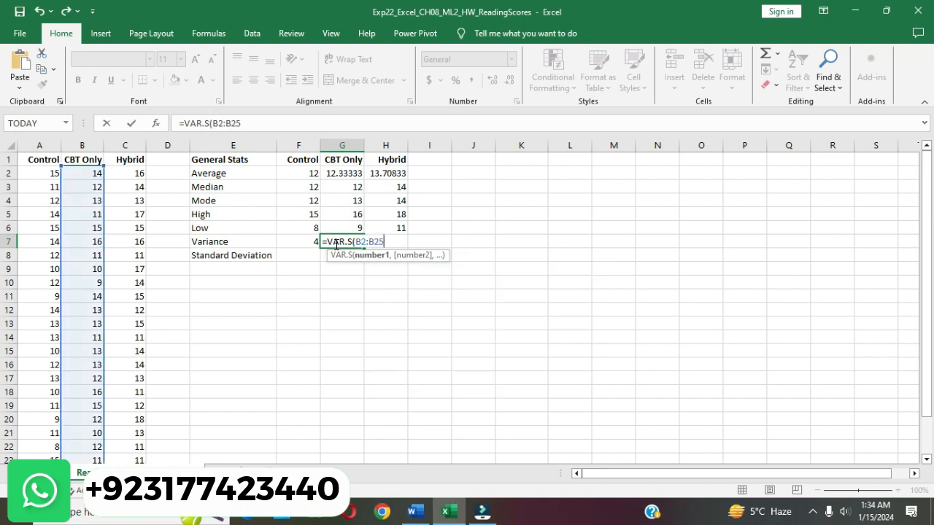
text())
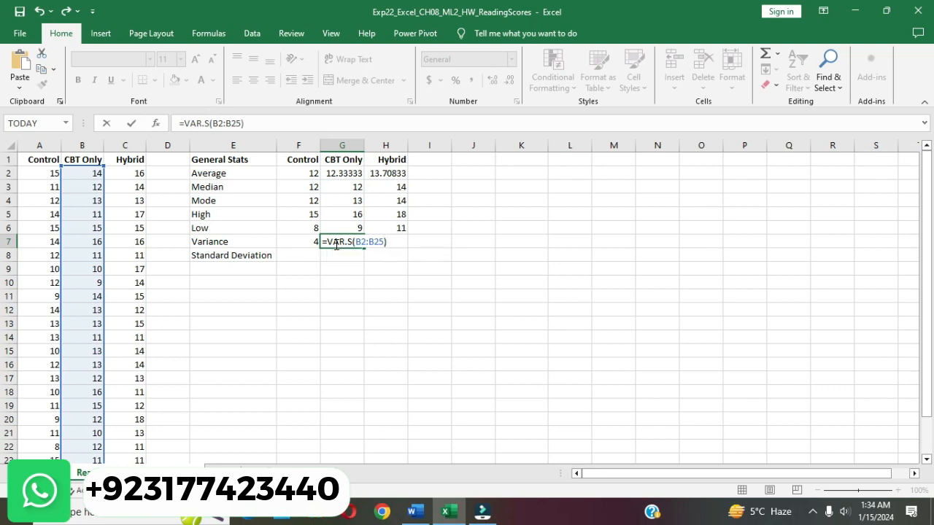
key(Return)
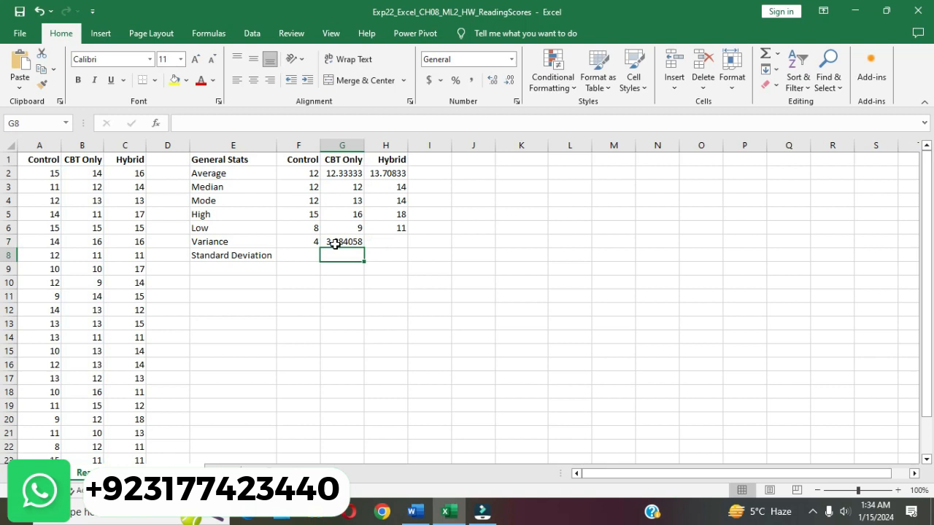
Start the Hybrid group's variance formula in cell H7 with =VAR.S(B2:B25.
click(387, 242)
text(=V)
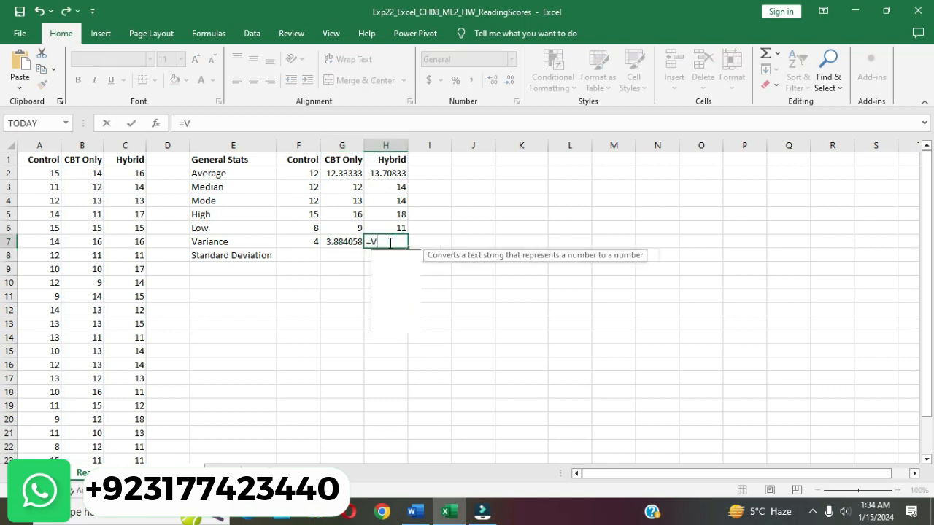
text(AR.S)
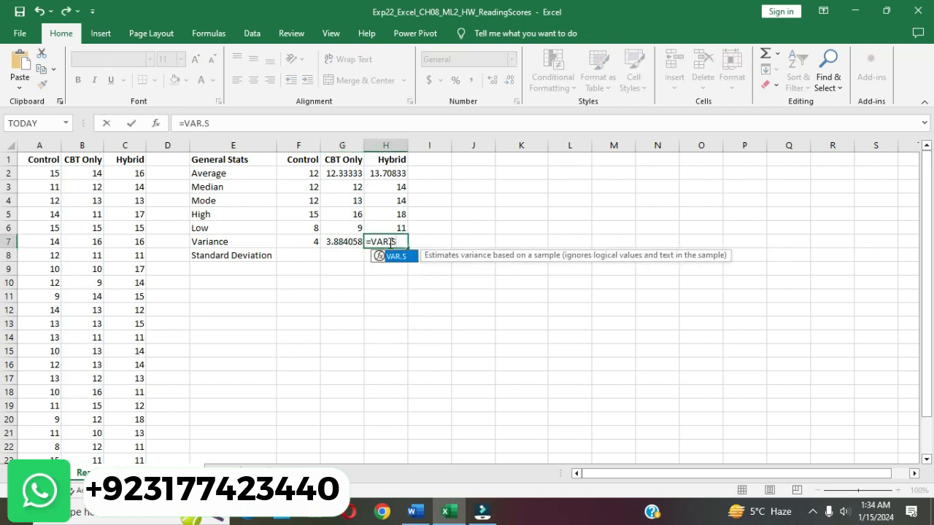
text(()
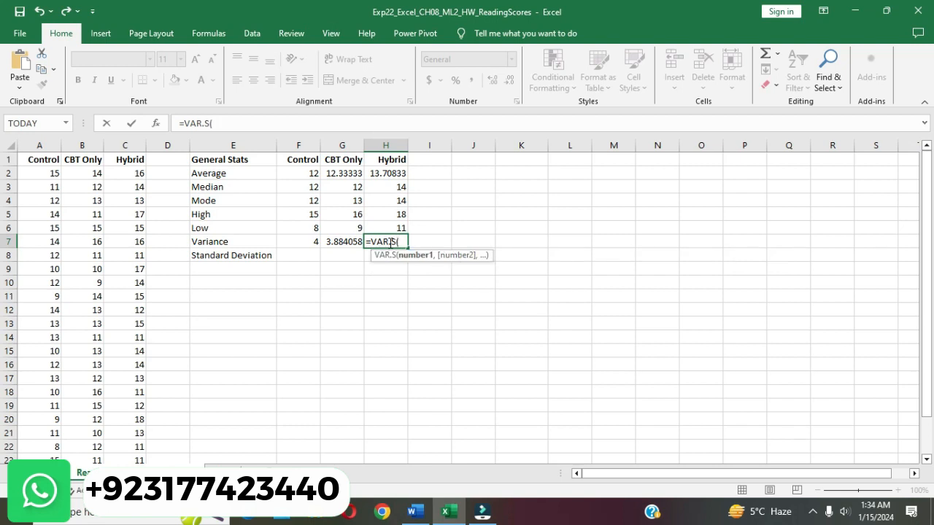
text(B)
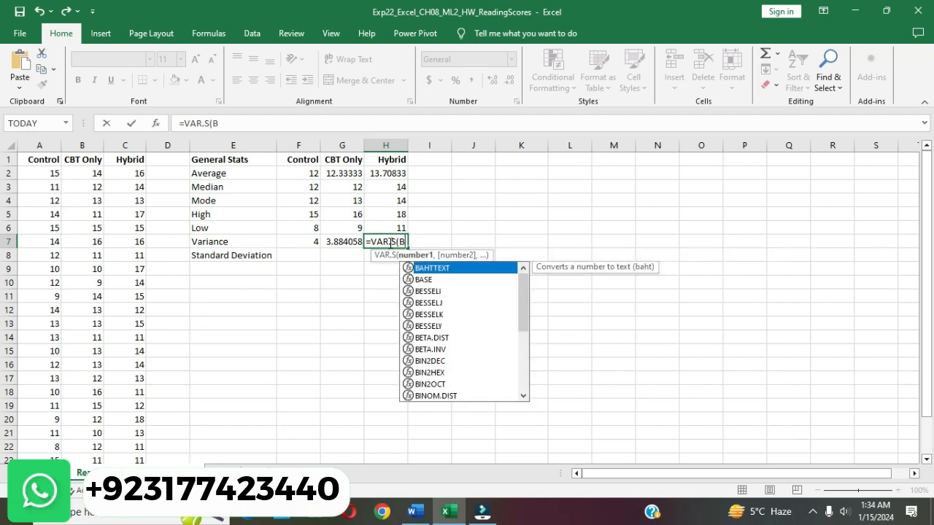
text(2:)
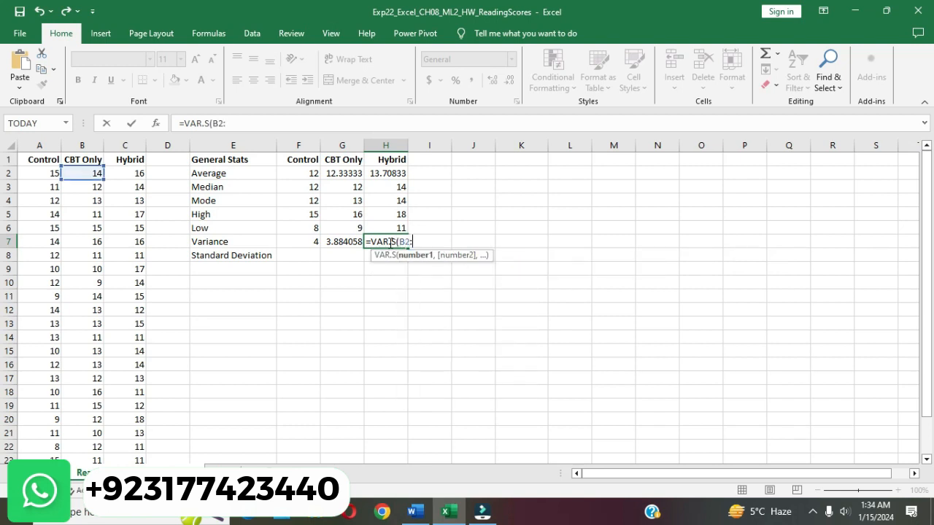
text(B25)
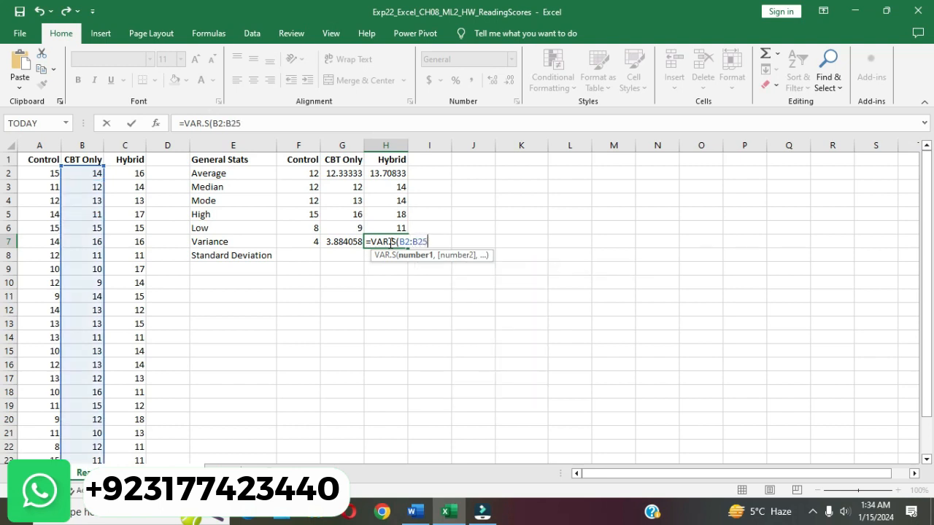